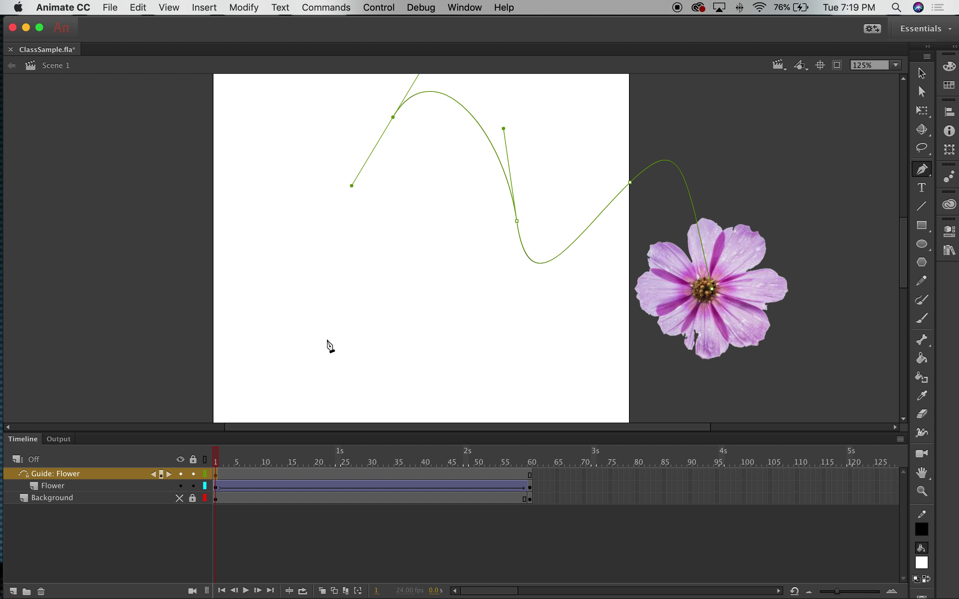
# - Finish the curved guide path with two more anchor points, ending off-stage beyond the stage's left edge, and switch to the Selection tool
pyautogui.moveTo(260, 133); pyautogui.dragTo(167, 152)
pyautogui.moveTo(160, 304); pyautogui.dragTo(152, 326)
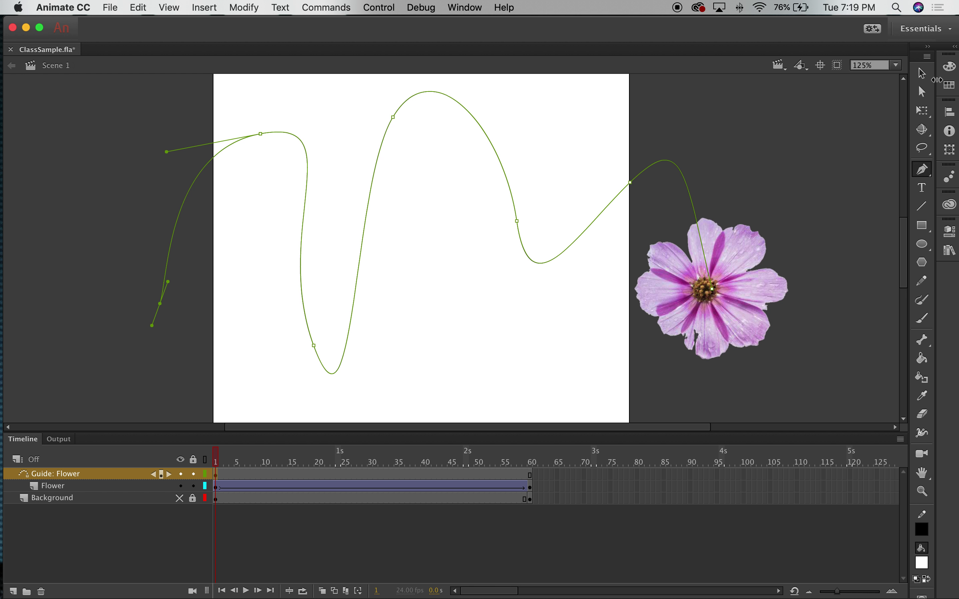
pyautogui.click(921, 73)
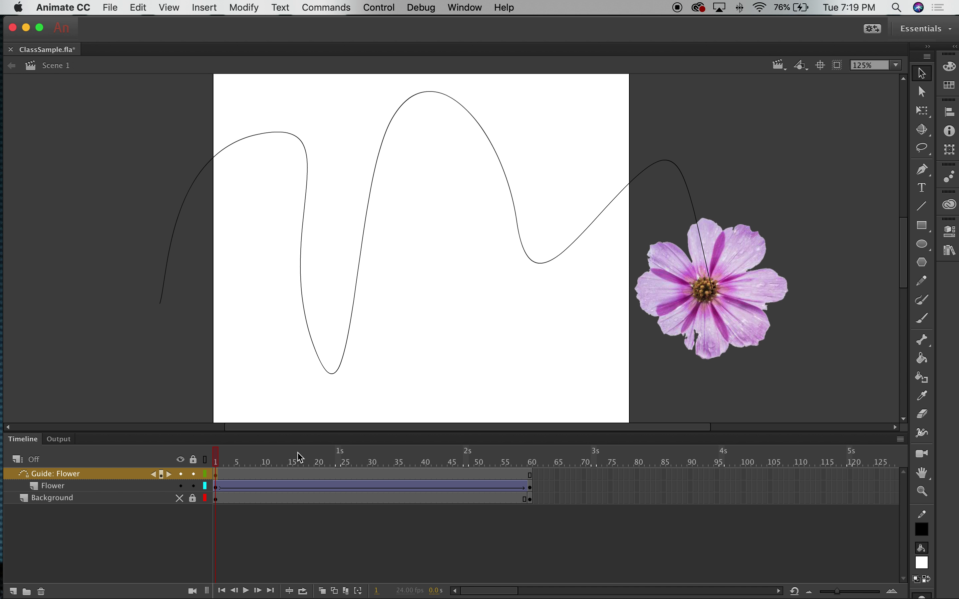
# - Scrub through the tween, then snap the flower's centre in frame 1 to the guide path's right end
pyautogui.moveTo(217, 459); pyautogui.dragTo(471, 456)
pyautogui.moveTo(348, 455); pyautogui.dragTo(186, 441)
pyautogui.click(217, 487)
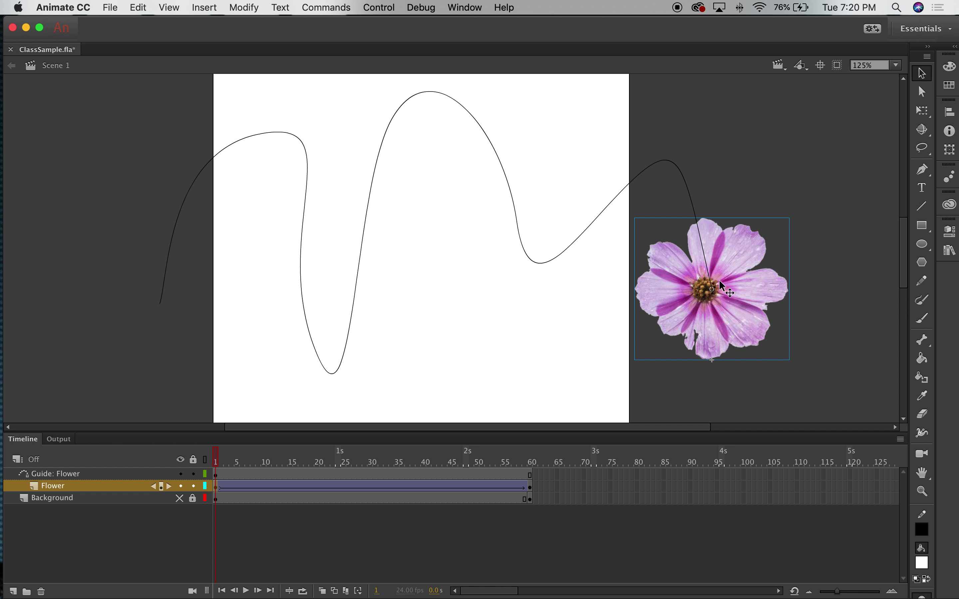
pyautogui.moveTo(718, 280)
pyautogui.mouseDown()
pyautogui.moveTo(734, 279)
pyautogui.moveTo(740, 246)
pyautogui.moveTo(721, 281)
pyautogui.moveTo(755, 275)
pyautogui.moveTo(750, 269)
pyautogui.moveTo(744, 287)
pyautogui.moveTo(743, 247)
pyautogui.moveTo(744, 275)
pyautogui.moveTo(749, 254)
pyautogui.moveTo(719, 280)
pyautogui.moveTo(718, 267)
pyautogui.moveTo(722, 284)
pyautogui.mouseUp()
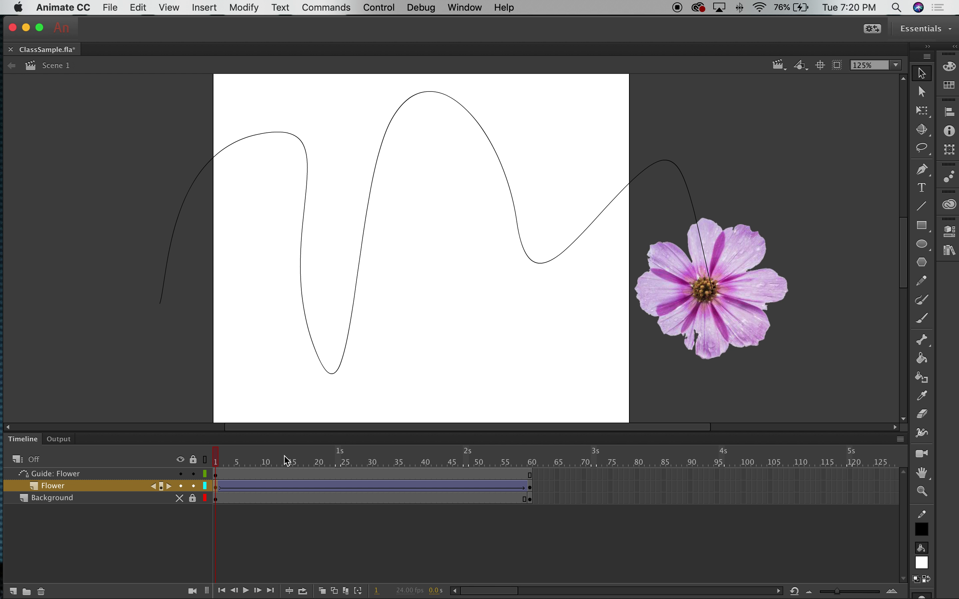
# - Move the flower in the frame 60 keyframe off the stage toward the guide path's left end
pyautogui.click(530, 486)
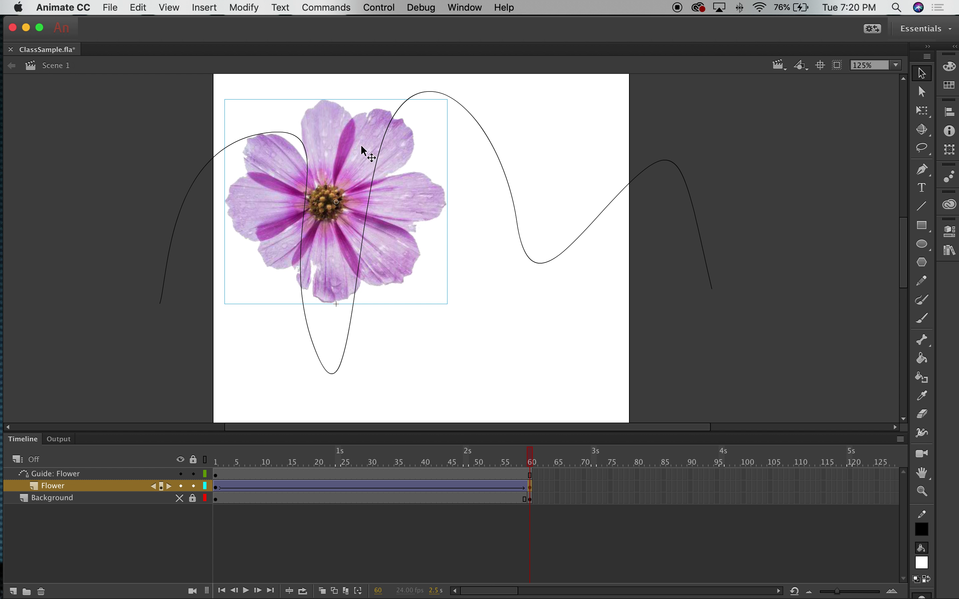
pyautogui.moveTo(360, 149)
pyautogui.mouseDown()
pyautogui.moveTo(349, 162)
pyautogui.moveTo(352, 148)
pyautogui.mouseUp()
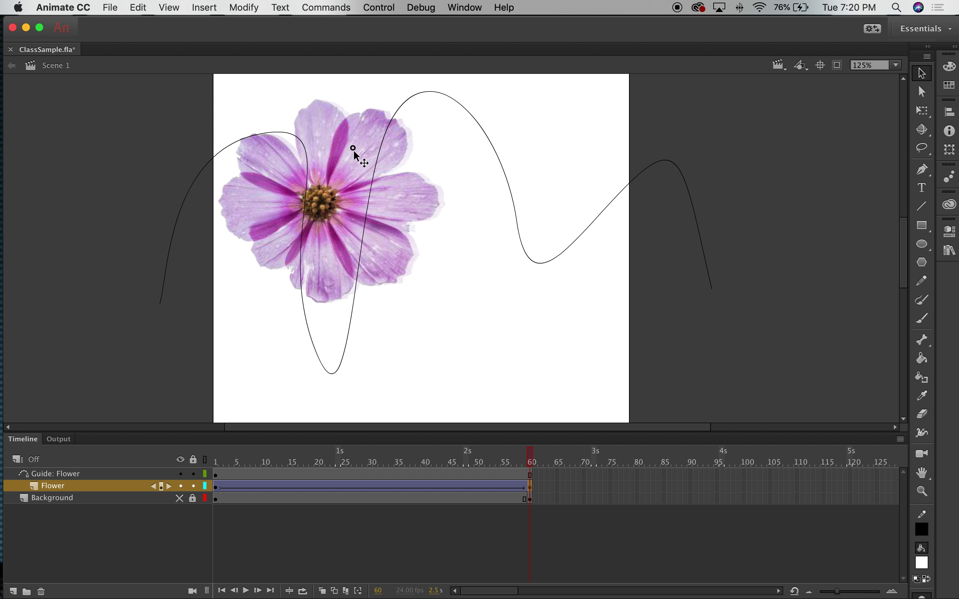
pyautogui.moveTo(352, 148); pyautogui.dragTo(354, 148)
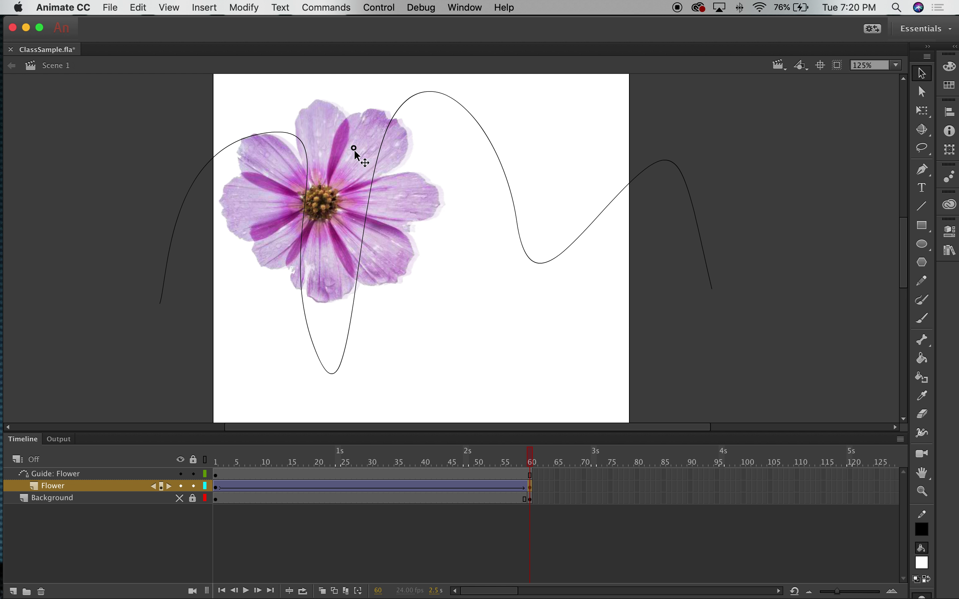
pyautogui.moveTo(354, 151); pyautogui.dragTo(162, 305)
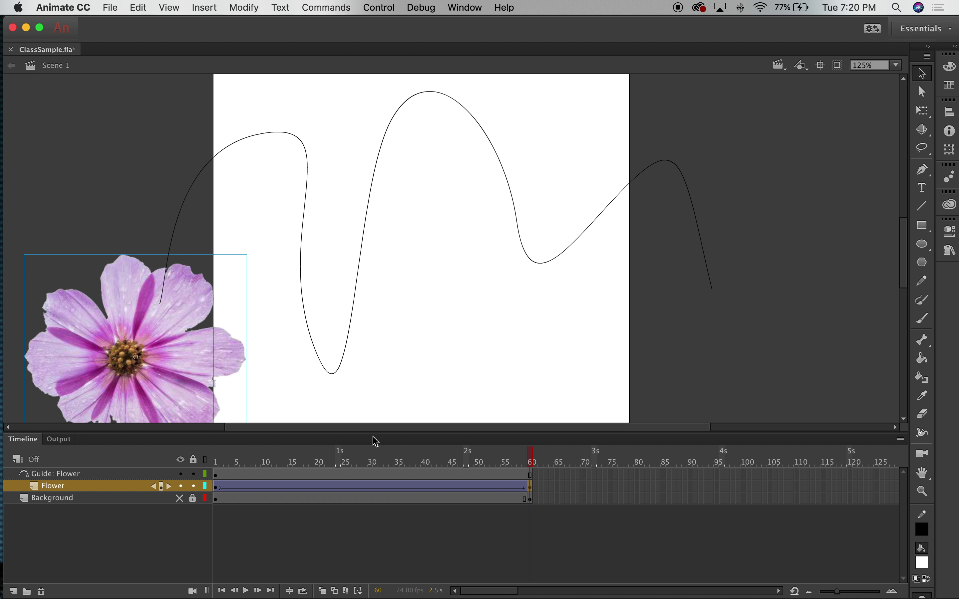
# - Realign the flower's centre with the guide path's right end in frame 1 and its left end in frame 60
pyautogui.moveTo(531, 461); pyautogui.dragTo(210, 493)
pyautogui.click(213, 490)
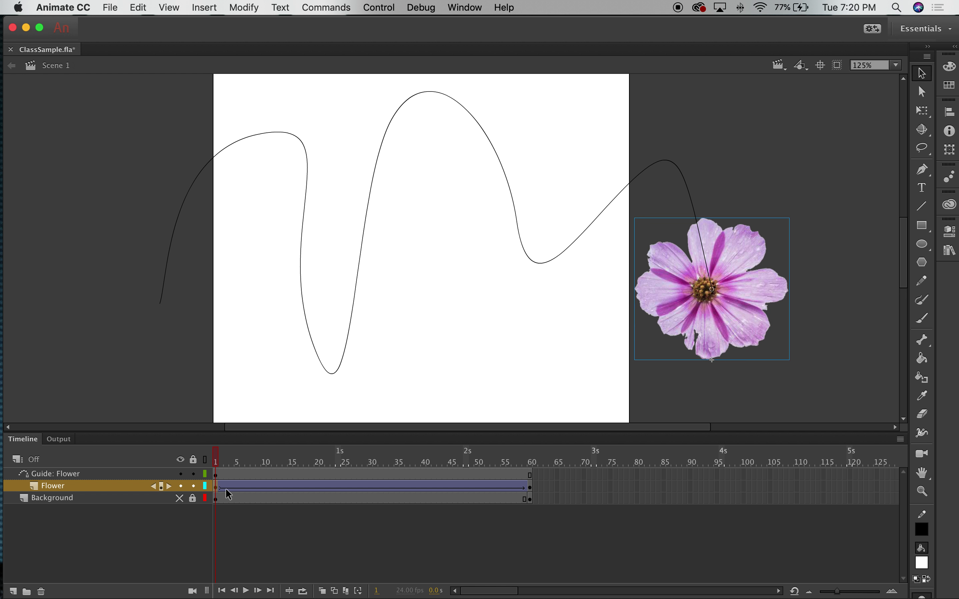
pyautogui.moveTo(722, 277)
pyautogui.mouseDown()
pyautogui.moveTo(713, 294)
pyautogui.moveTo(716, 279)
pyautogui.mouseUp()
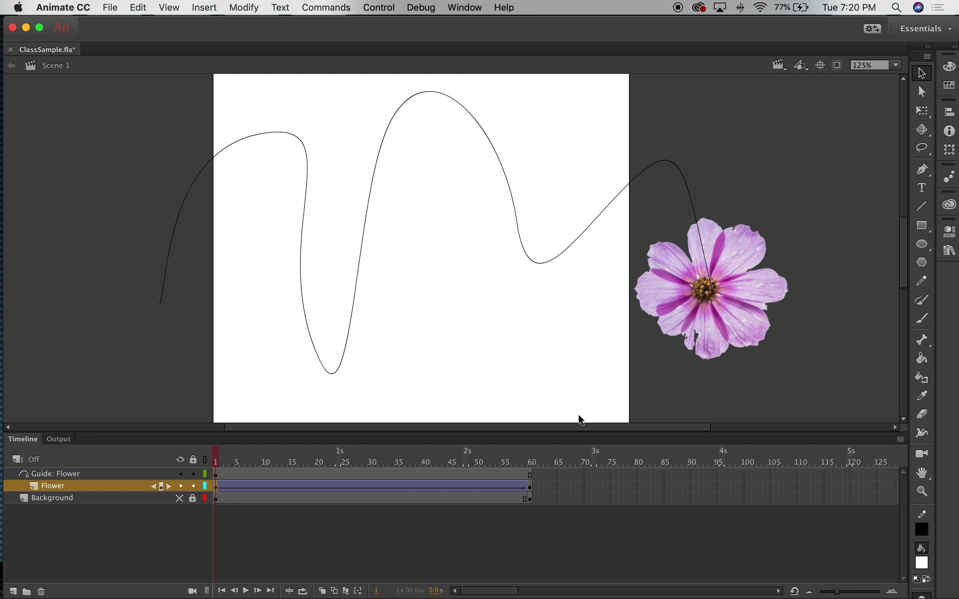
pyautogui.moveTo(220, 458); pyautogui.dragTo(531, 459)
pyautogui.click(208, 384)
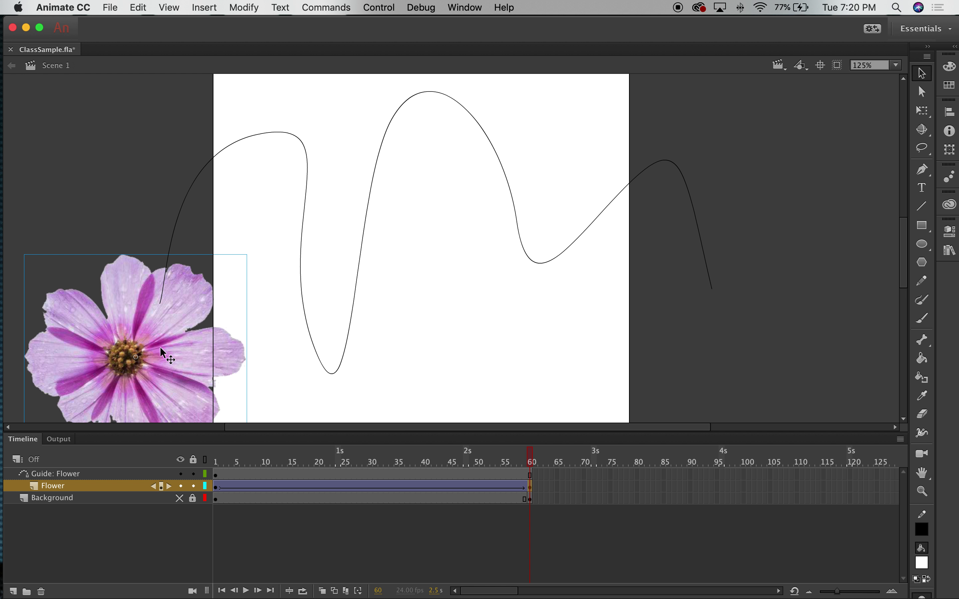
pyautogui.moveTo(141, 342); pyautogui.dragTo(164, 293)
pyautogui.moveTo(531, 460)
pyautogui.mouseDown()
pyautogui.moveTo(498, 460)
pyautogui.moveTo(533, 458)
pyautogui.mouseUp()
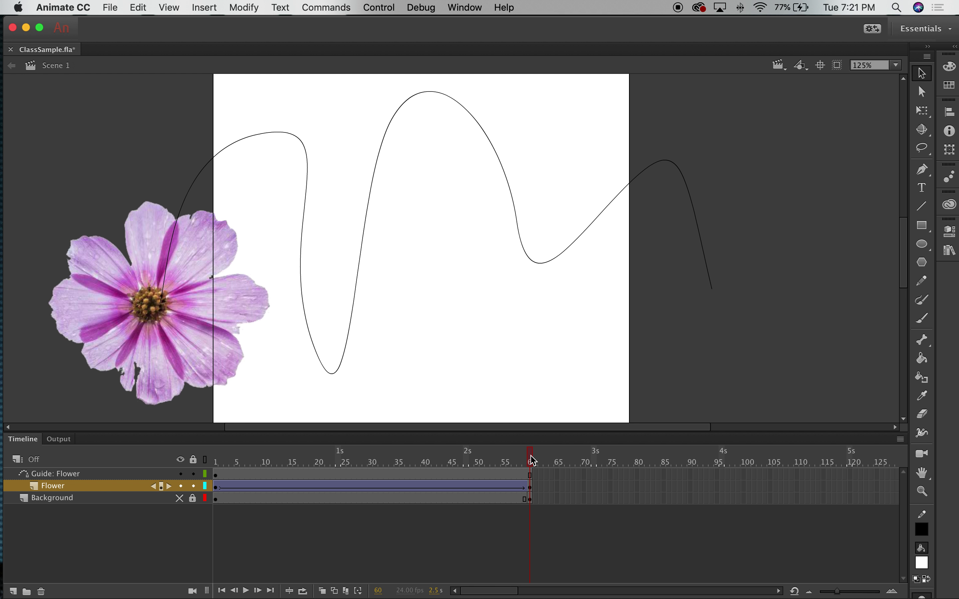
# - Scrub and play the timeline to check that the flower follows the guide path
pyautogui.moveTo(533, 461); pyautogui.dragTo(112, 415)
pyautogui.press('Return')
pyautogui.press('Return')
# - Hide the Guide: Flower layer, enlarge the stage area and play the flower animation without the path showing
pyautogui.moveTo(193, 435); pyautogui.dragTo(212, 276)
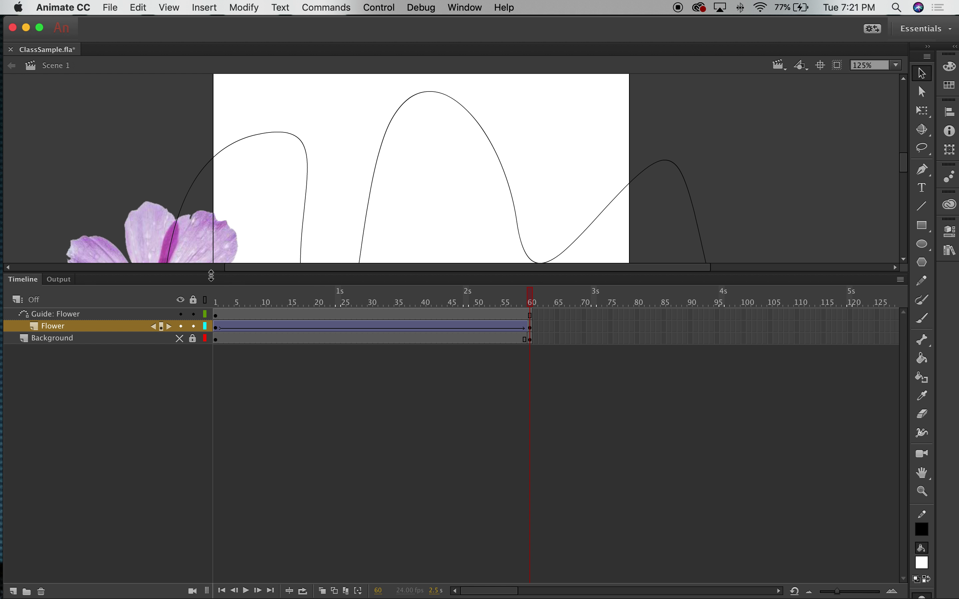
pyautogui.click(182, 314)
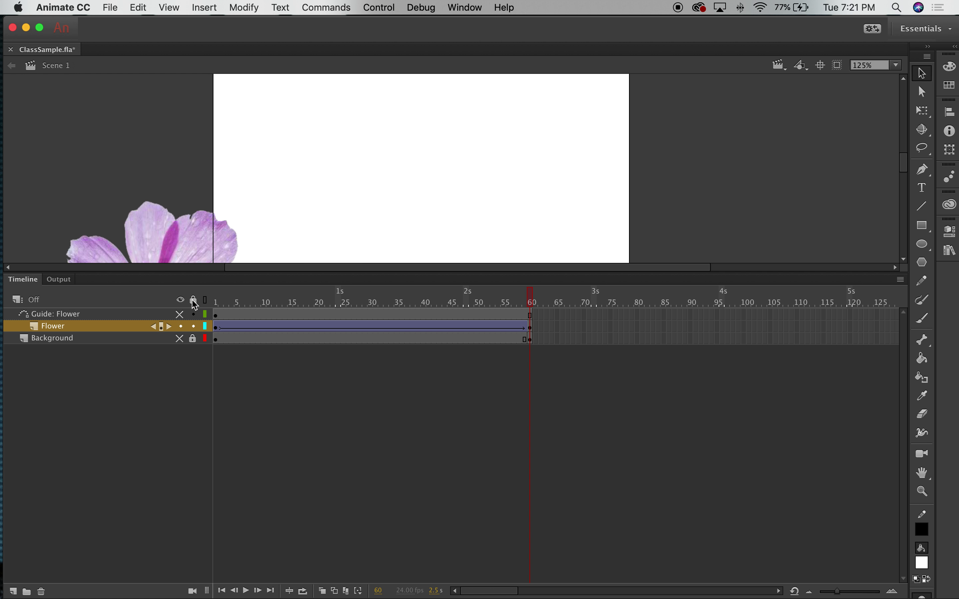
pyautogui.click(204, 268)
pyautogui.moveTo(210, 275); pyautogui.dragTo(205, 511)
pyautogui.hscroll(10, 296, 408)
pyautogui.hscroll(-13, 297, 404)
pyautogui.hscroll(15, 297, 402)
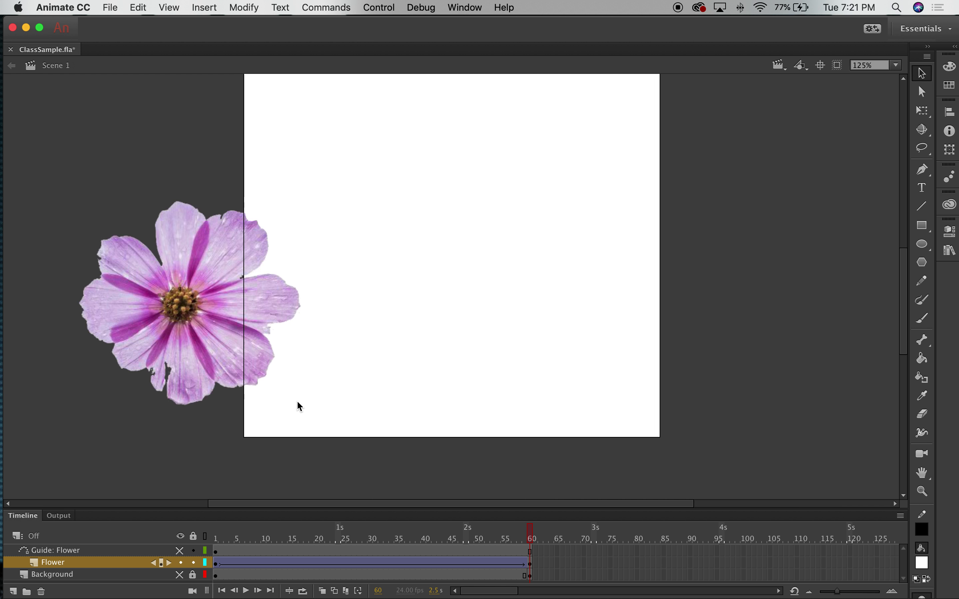
pyautogui.hscroll(-4, 373, 388)
pyautogui.hscroll(-3, 417, 388)
pyautogui.scroll(-2, 417, 388)
pyautogui.press('Return')
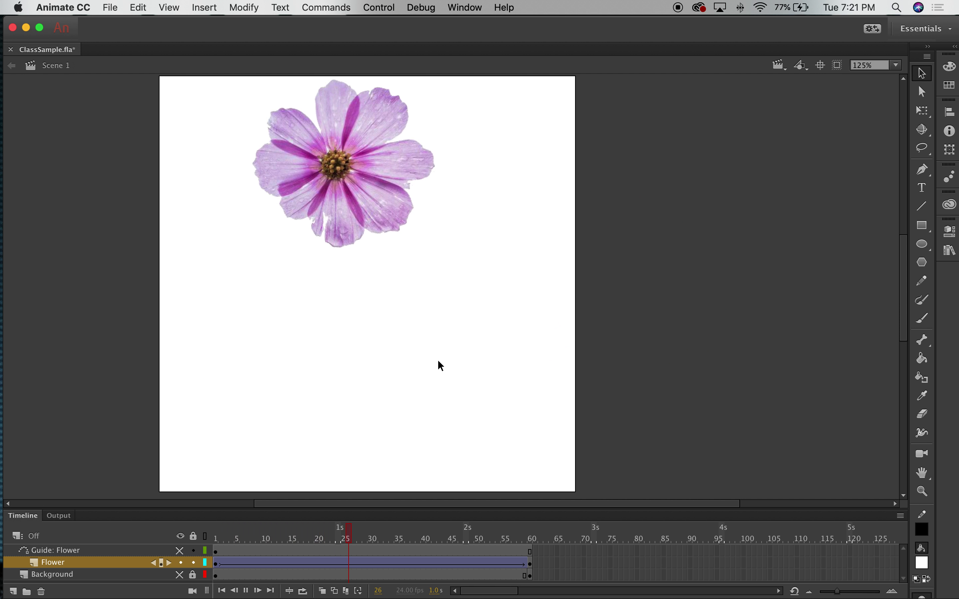
pyautogui.moveTo(338, 370); pyautogui.dragTo(452, 297)
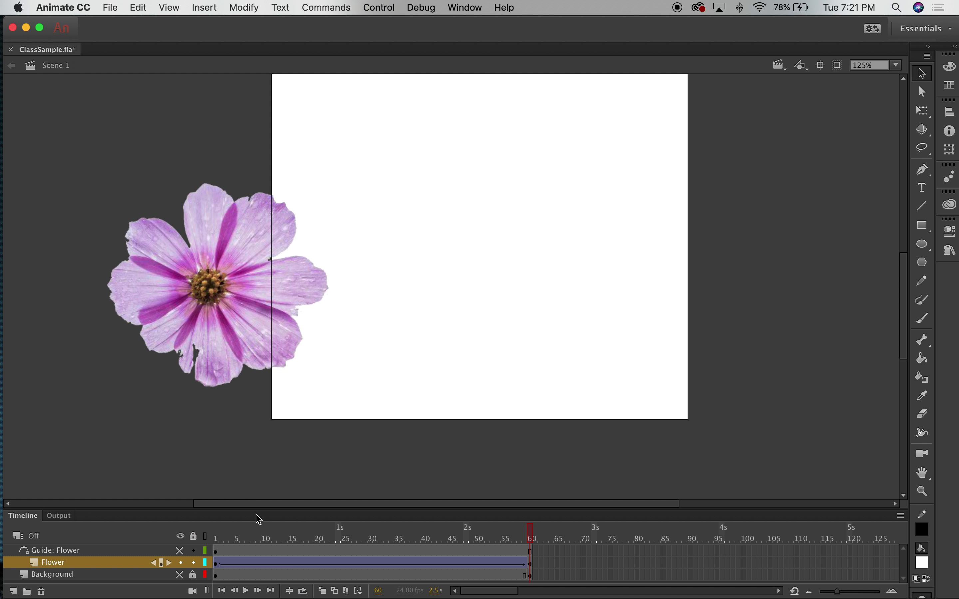
# - Show the Guide: Flower layer again and resize the timeline to reveal its layers below the stage
pyautogui.moveTo(257, 512); pyautogui.dragTo(266, 371)
pyautogui.click(179, 408)
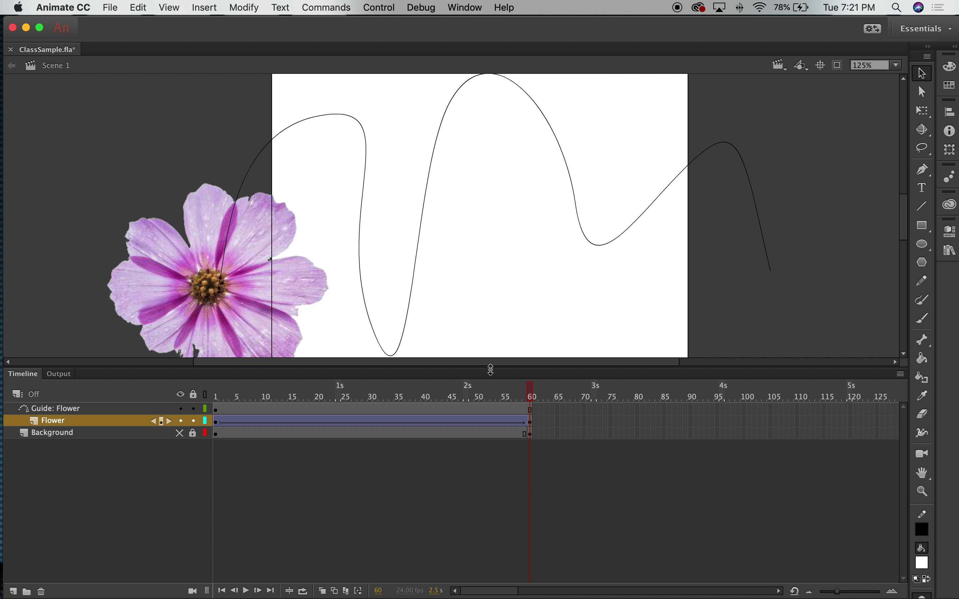
pyautogui.moveTo(491, 370); pyautogui.dragTo(502, 414)
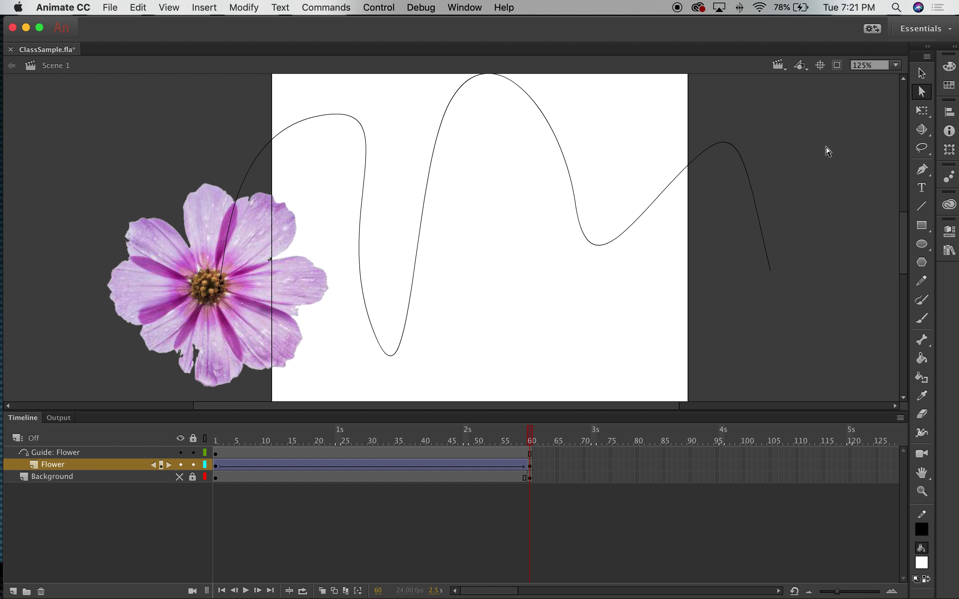
# - Reshape the guide path with the Subselection tool by moving three of its interior anchor points to new positions on the stage
pyautogui.click(722, 145)
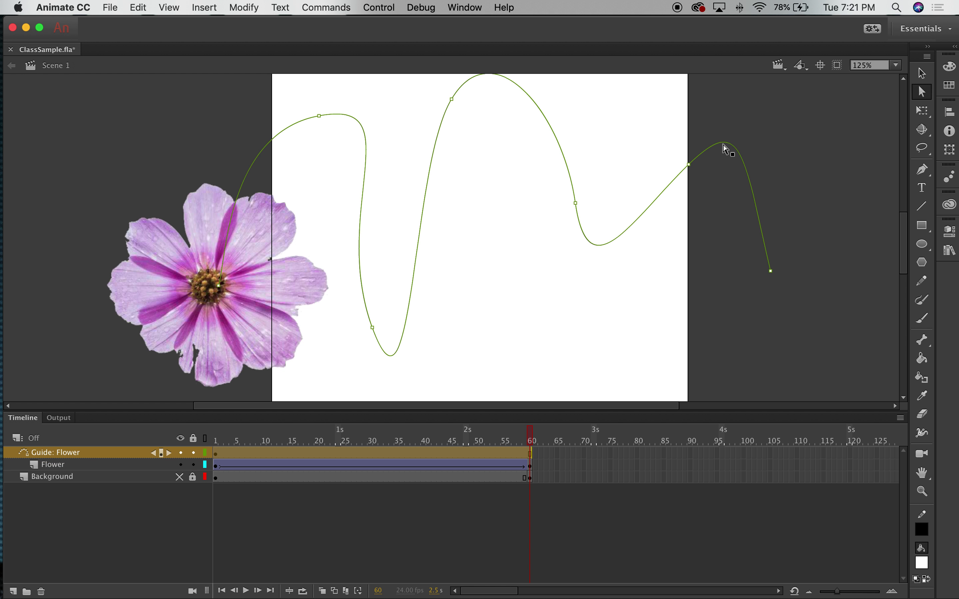
pyautogui.moveTo(614, 160); pyautogui.dragTo(548, 268)
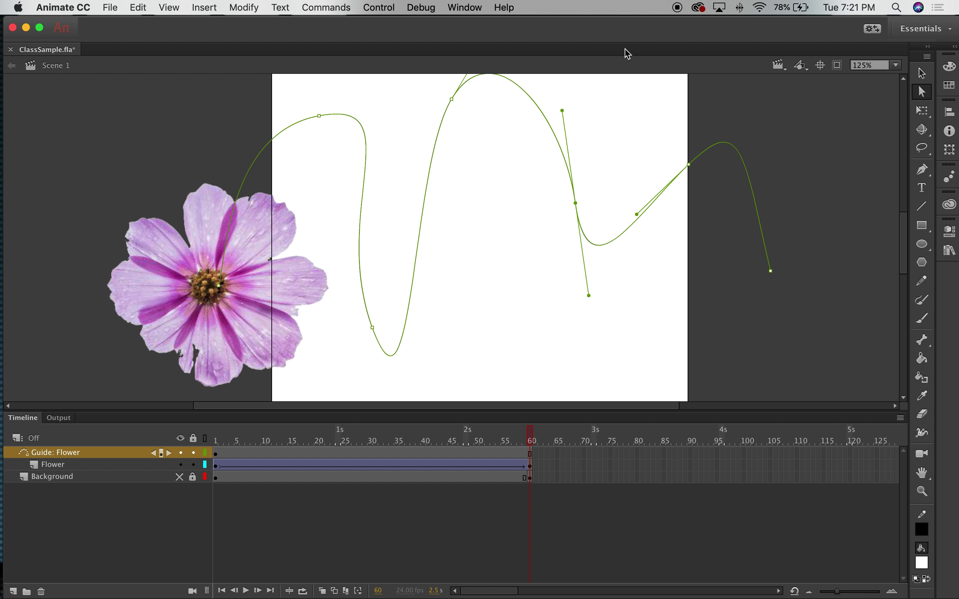
pyautogui.click(576, 138)
pyautogui.click(579, 215)
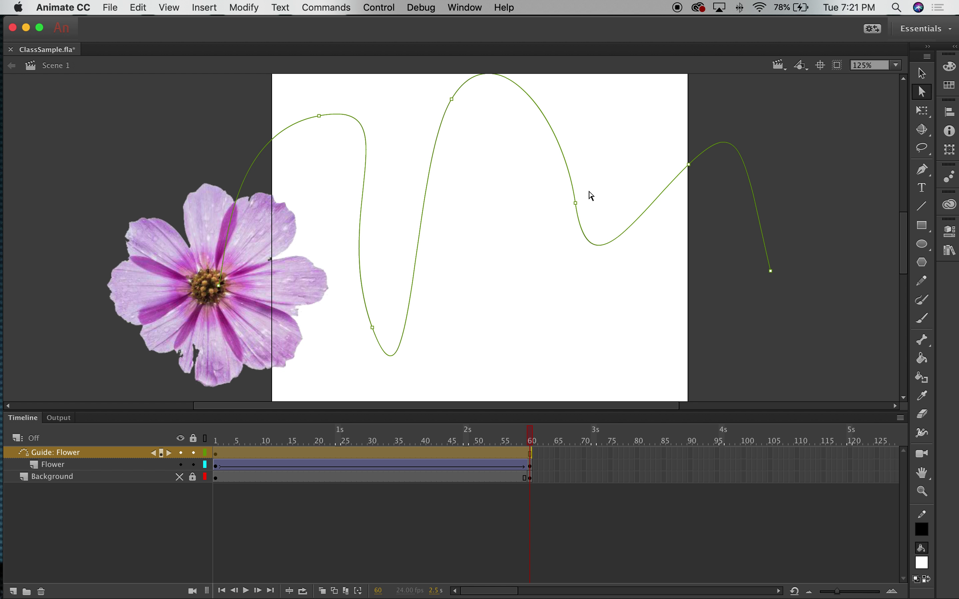
pyautogui.moveTo(576, 203); pyautogui.dragTo(508, 325)
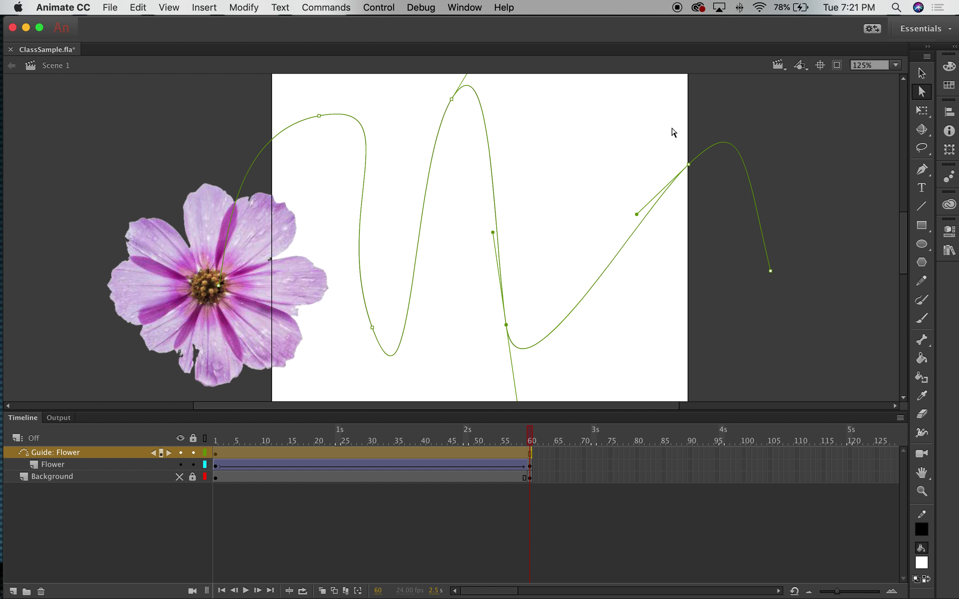
pyautogui.moveTo(451, 98); pyautogui.dragTo(454, 277)
pyautogui.press('super+z')
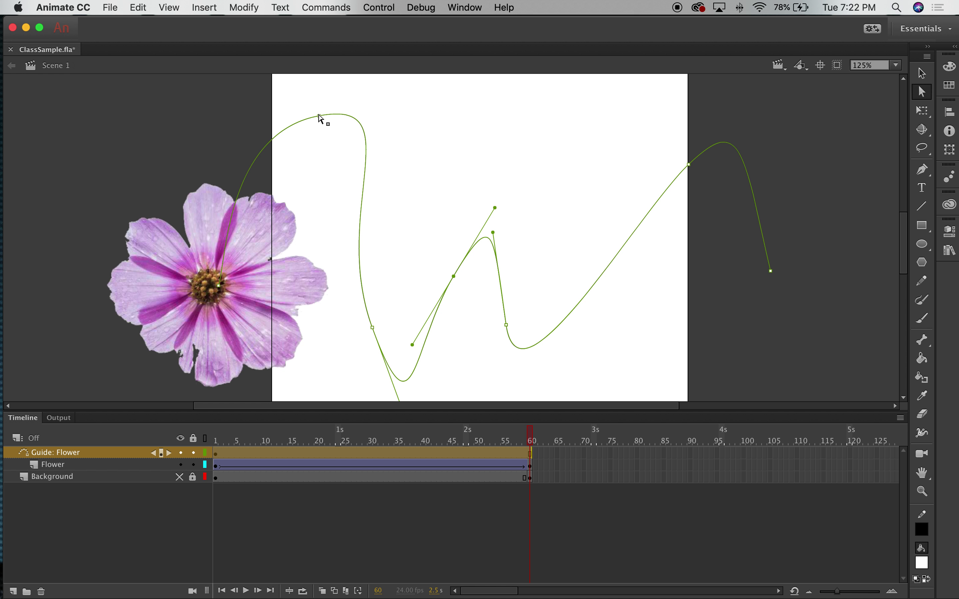
pyautogui.moveTo(321, 118); pyautogui.dragTo(570, 164)
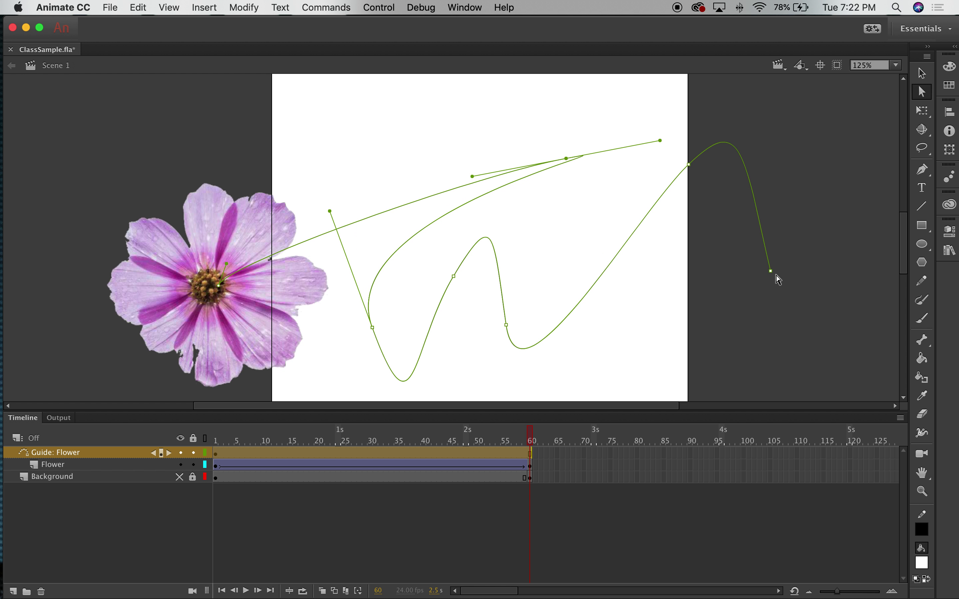
# - Move both end points of the guide path onto the stage, one near the upper-right corner and one at the lower right
pyautogui.moveTo(768, 272); pyautogui.dragTo(578, 369)
pyautogui.click(221, 287)
pyautogui.moveTo(239, 277); pyautogui.dragTo(346, 194)
pyautogui.moveTo(220, 288); pyautogui.dragTo(638, 115)
# - Snap the flower to the guide path's upper-right end in frame 1 and to its lower-right end in frame 60
pyautogui.moveTo(529, 431); pyautogui.dragTo(173, 425)
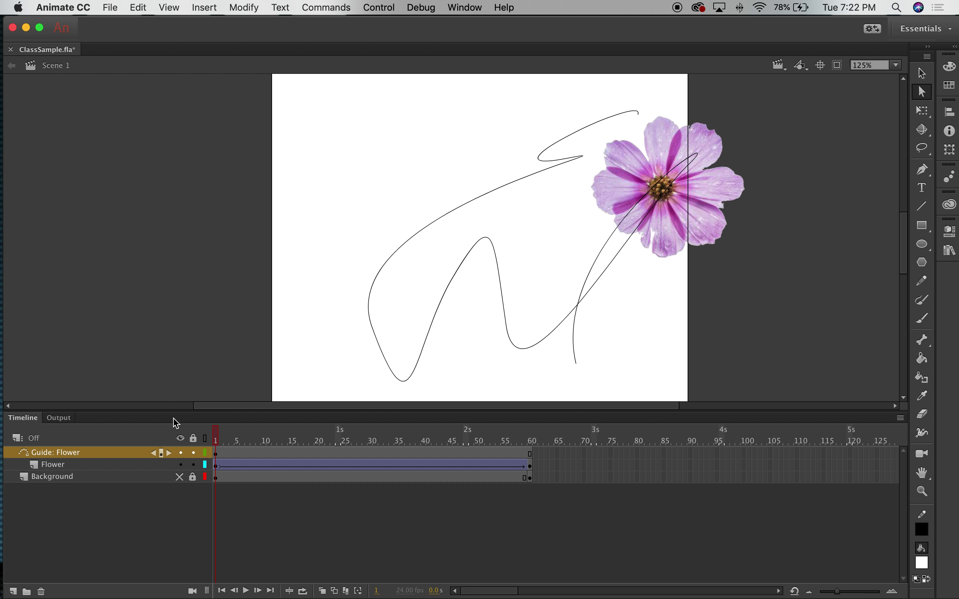
pyautogui.click(217, 468)
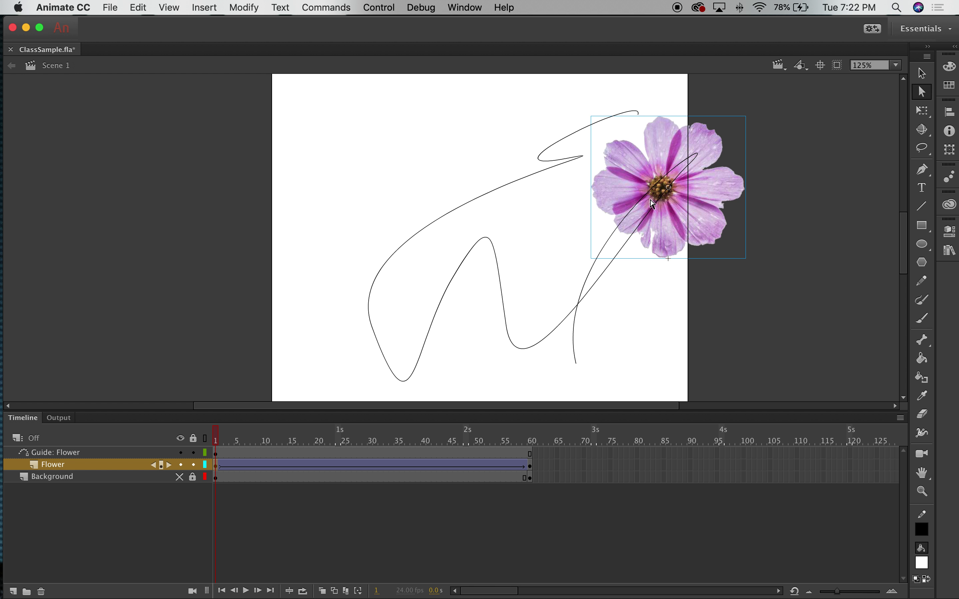
pyautogui.click(923, 73)
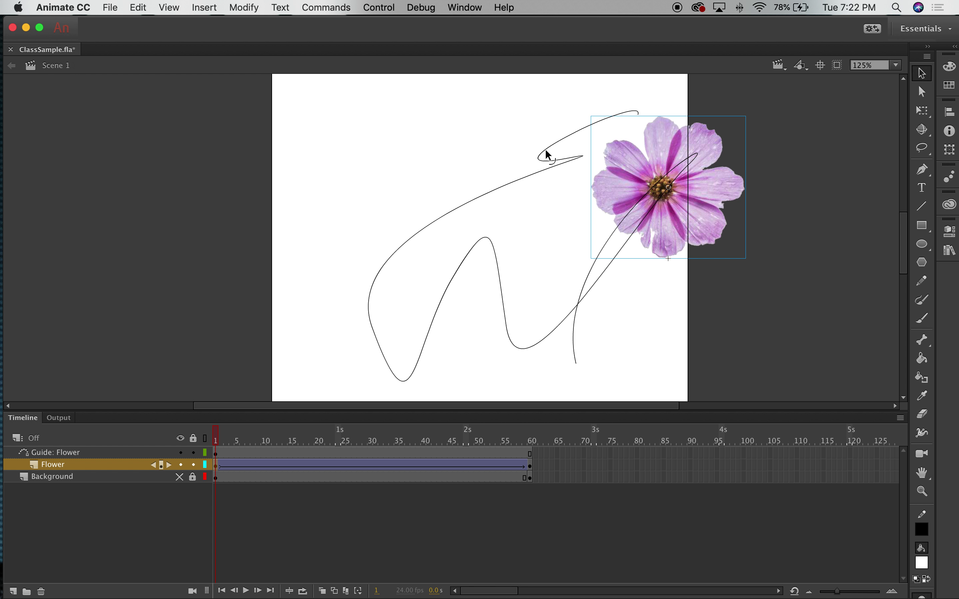
pyautogui.moveTo(658, 164); pyautogui.dragTo(643, 97)
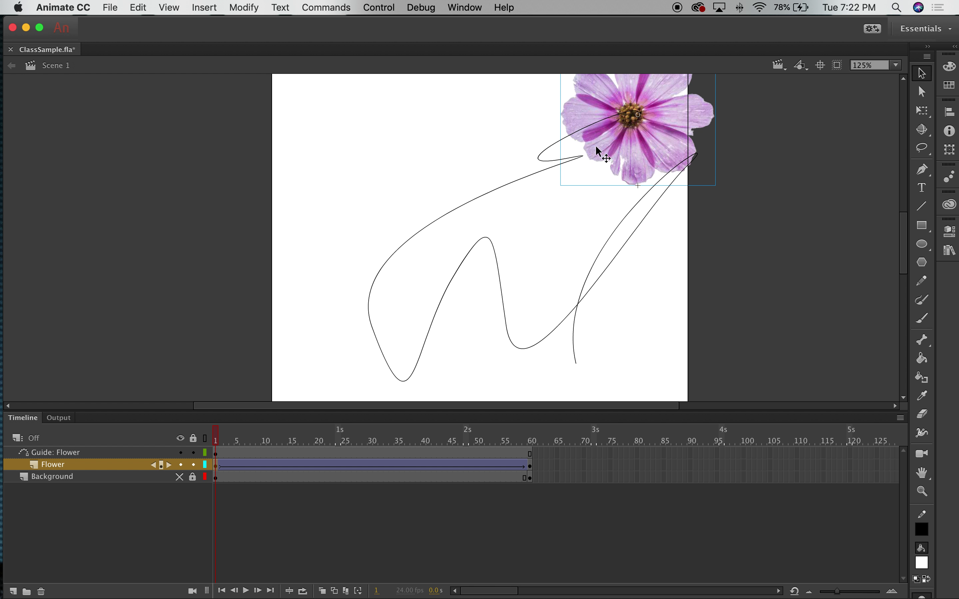
pyautogui.click(531, 470)
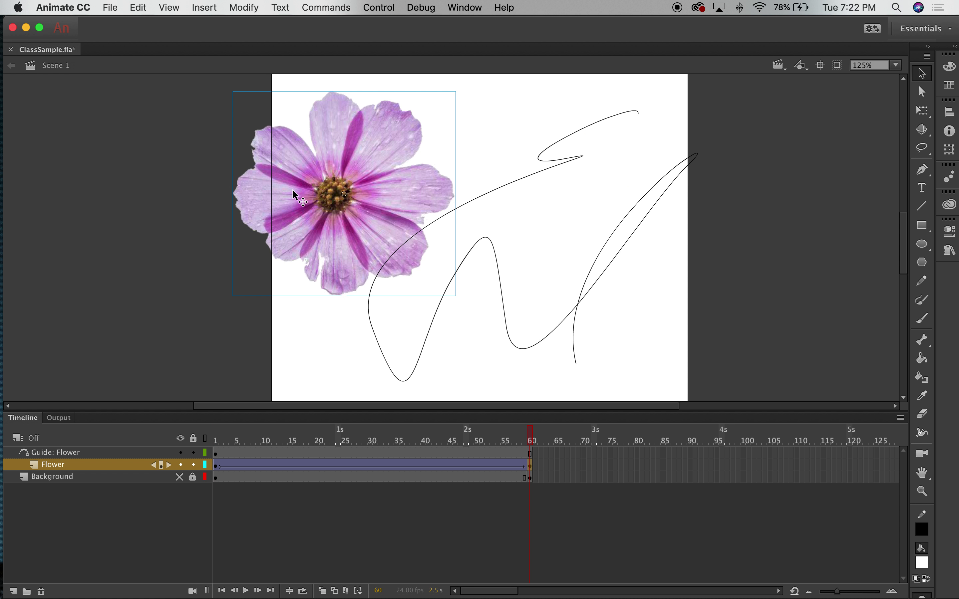
pyautogui.moveTo(352, 173); pyautogui.dragTo(588, 356)
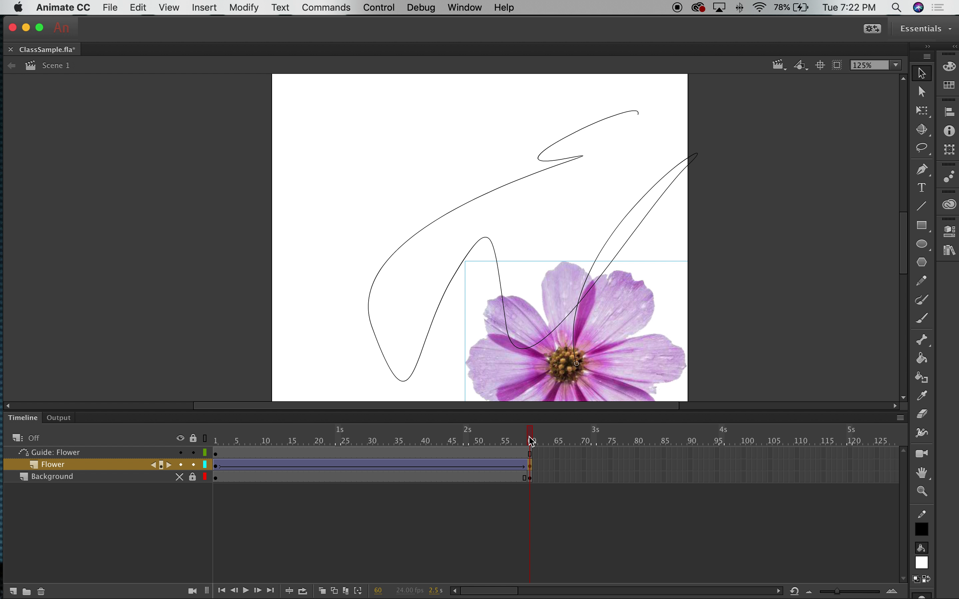
# - Scrub the timeline and compare the first and last frames to check the flower's motion along the reshaped path
pyautogui.click(494, 440)
pyautogui.moveTo(493, 440); pyautogui.dragTo(370, 439)
pyautogui.moveTo(212, 427); pyautogui.dragTo(323, 430)
pyautogui.hotkey('shift', '.')
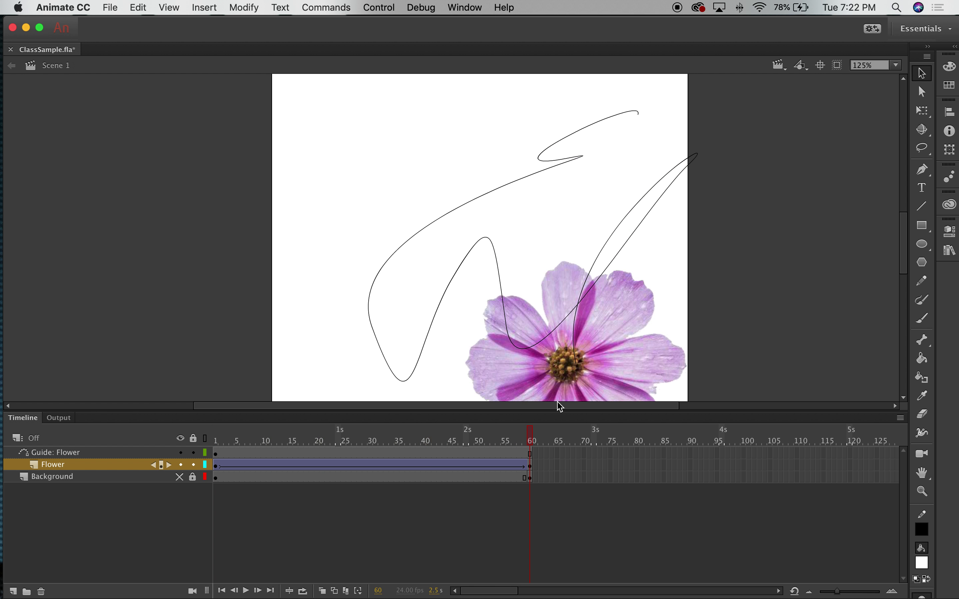
pyautogui.hotkey('shift', ',')
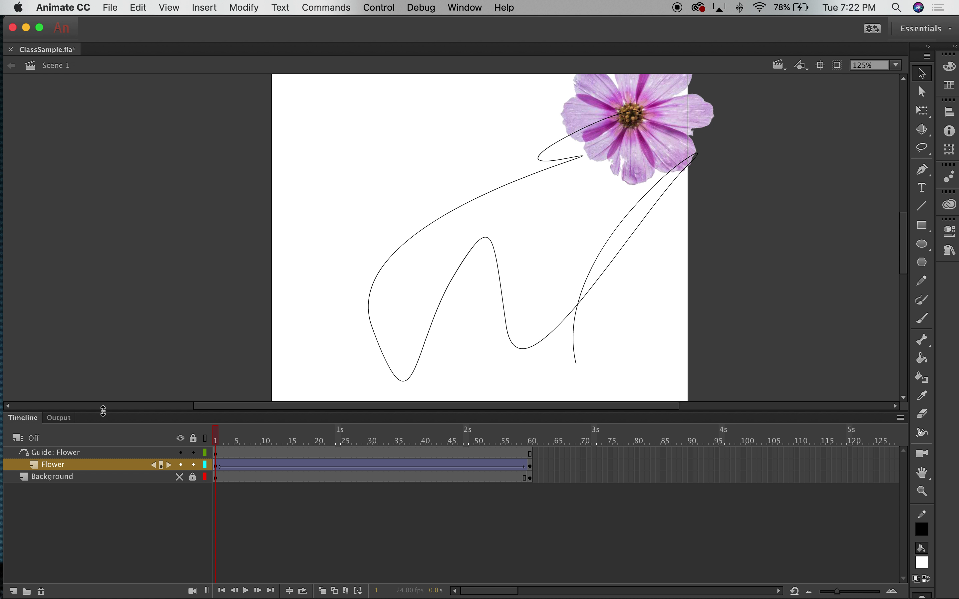
# - Hide the Guide: Flower layer and select it
pyautogui.click(181, 453)
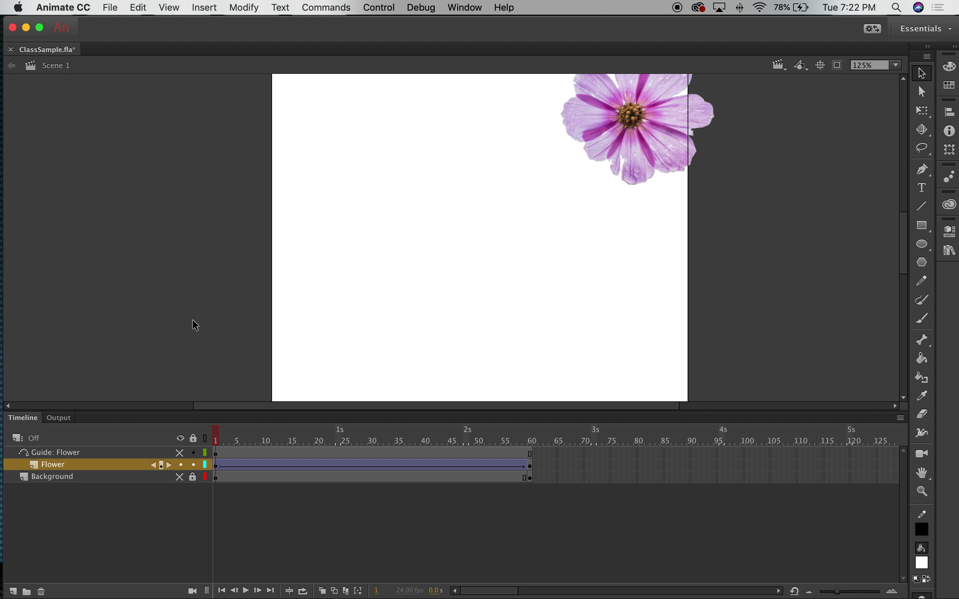
pyautogui.click(65, 454)
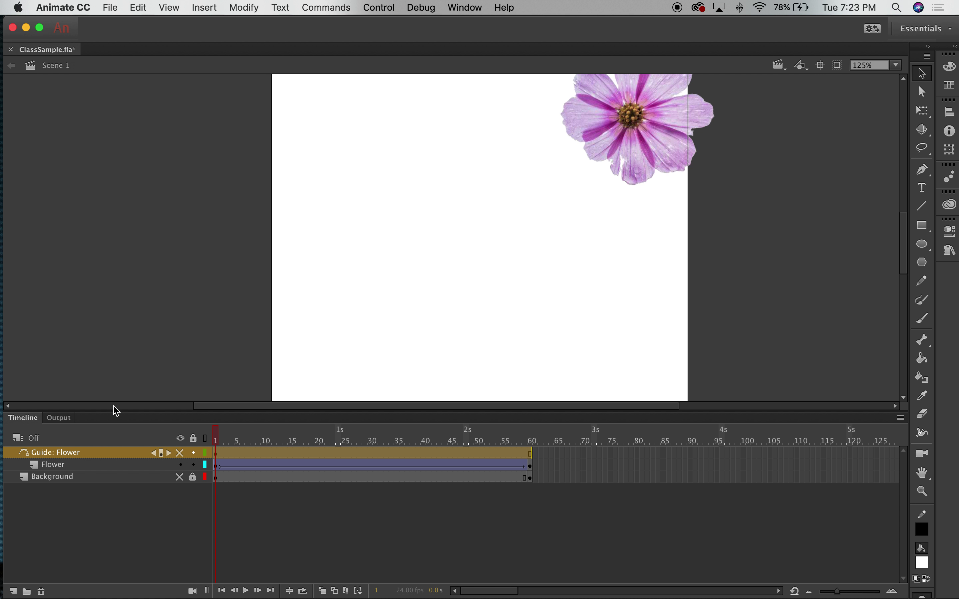
# - Add two new layers above the guide layer and duplicate the Guide: Flower and Flower frames 1 to 60 onto them
pyautogui.moveTo(116, 401); pyautogui.dragTo(246, 291)
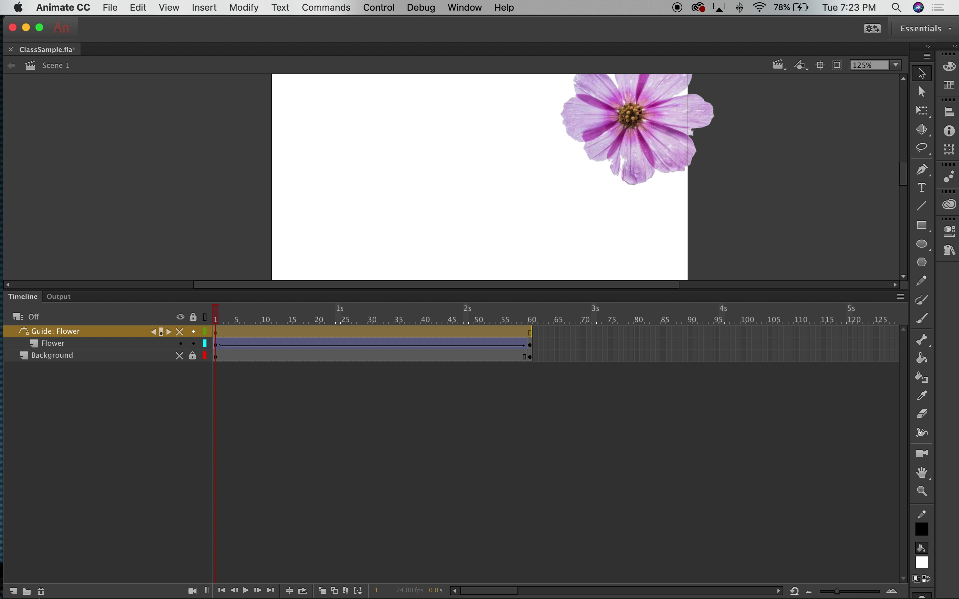
pyautogui.click(13, 592)
pyautogui.click(13, 592)
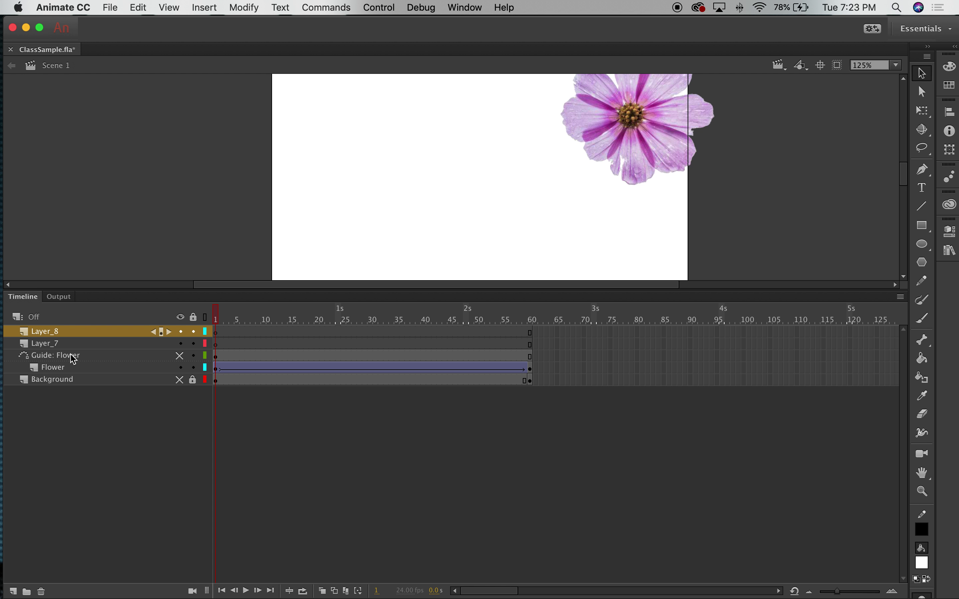
pyautogui.click(219, 357)
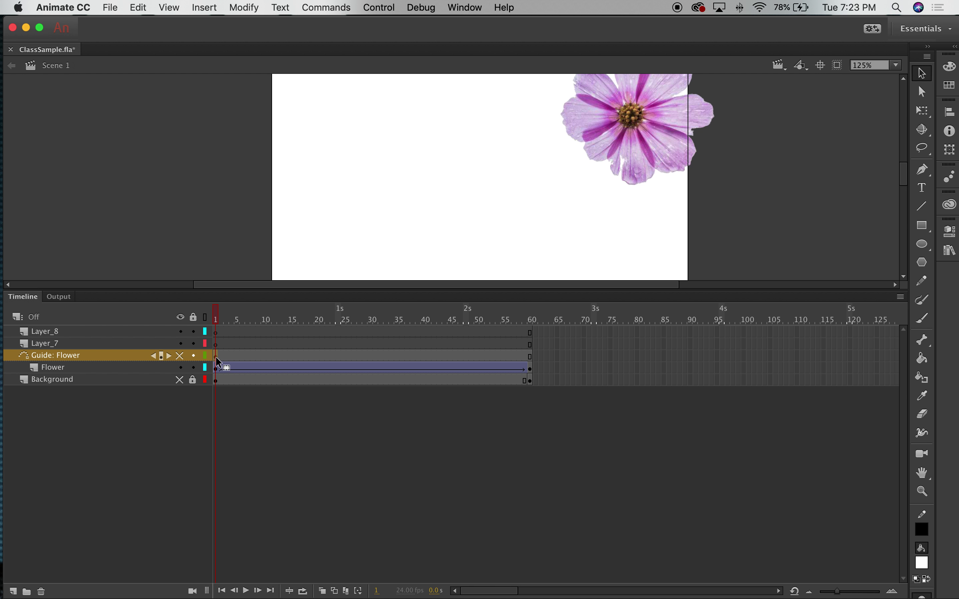
pyautogui.click(532, 369)
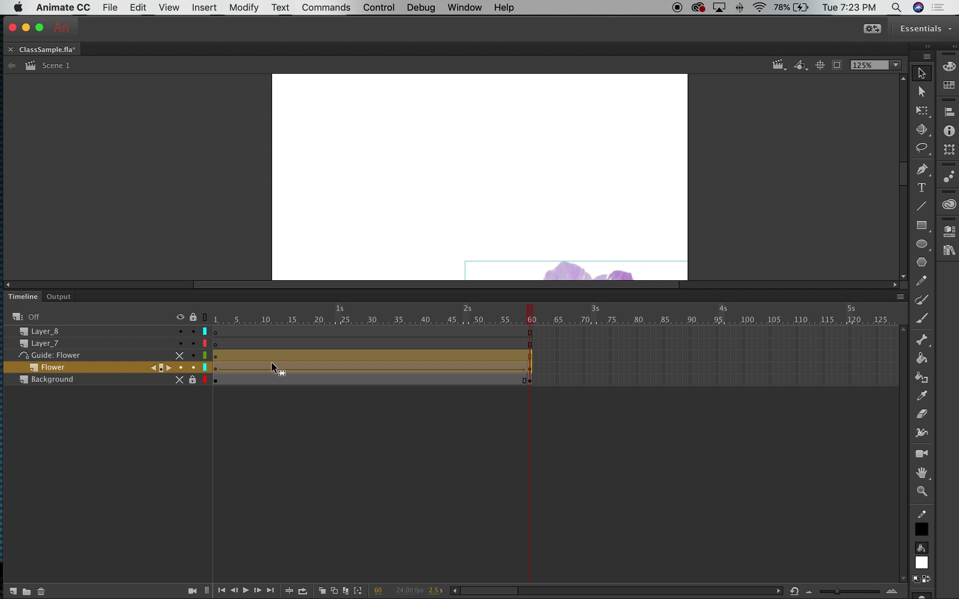
pyautogui.moveTo(271, 362); pyautogui.dragTo(267, 333)
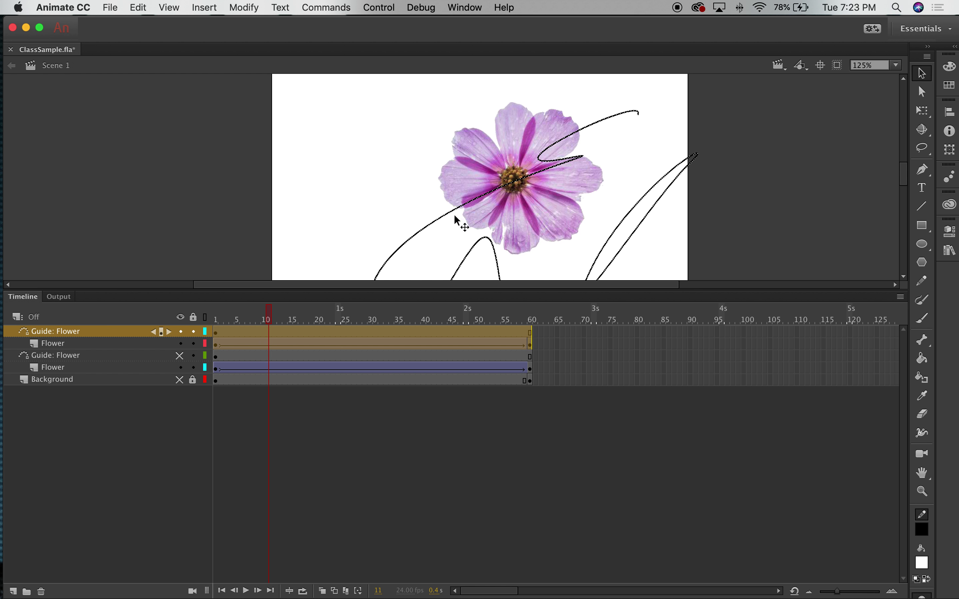
# - Try to nudge the duplicated guide path and flower together to the left and down from frame 11
pyautogui.click(95, 318)
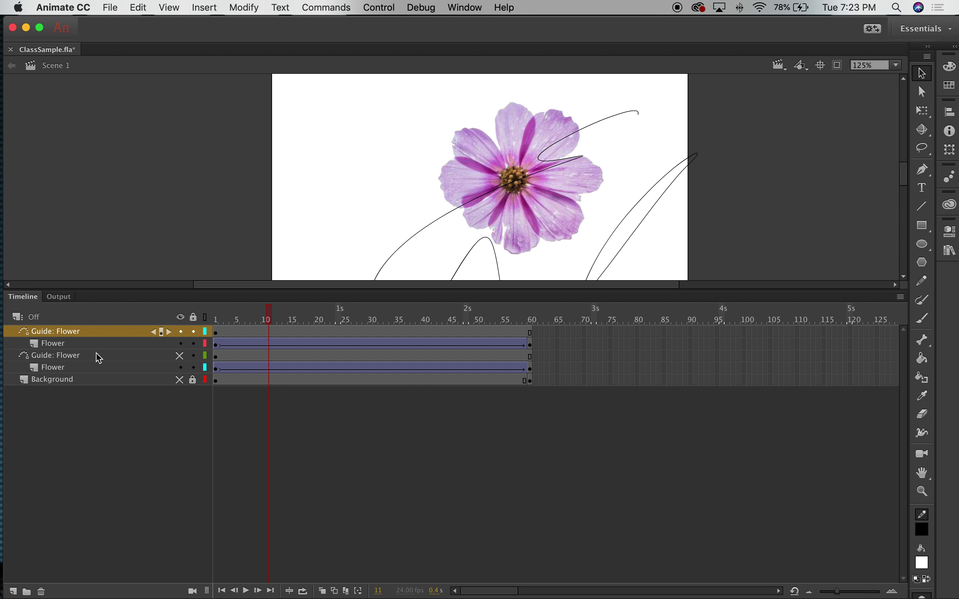
pyautogui.click(98, 337)
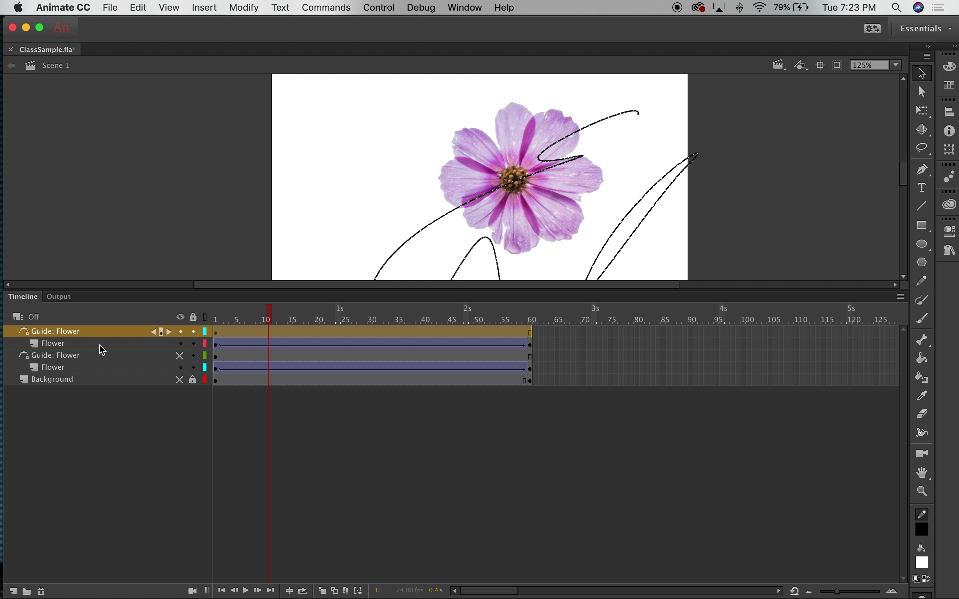
pyautogui.keyDown('shift'); pyautogui.click(100, 343); pyautogui.keyUp('shift')
pyautogui.hotkey('shift', 'Left')
pyautogui.hotkey('shift', 'Left')
pyautogui.hotkey('shift', 'Left')
pyautogui.hotkey('shift', 'Left')
pyautogui.hotkey('shift', 'Left')
pyautogui.hotkey('shift', 'Left')
pyautogui.hotkey('shift', 'Left')
pyautogui.hotkey('shift', 'Left')
pyautogui.hotkey('shift', 'Left')
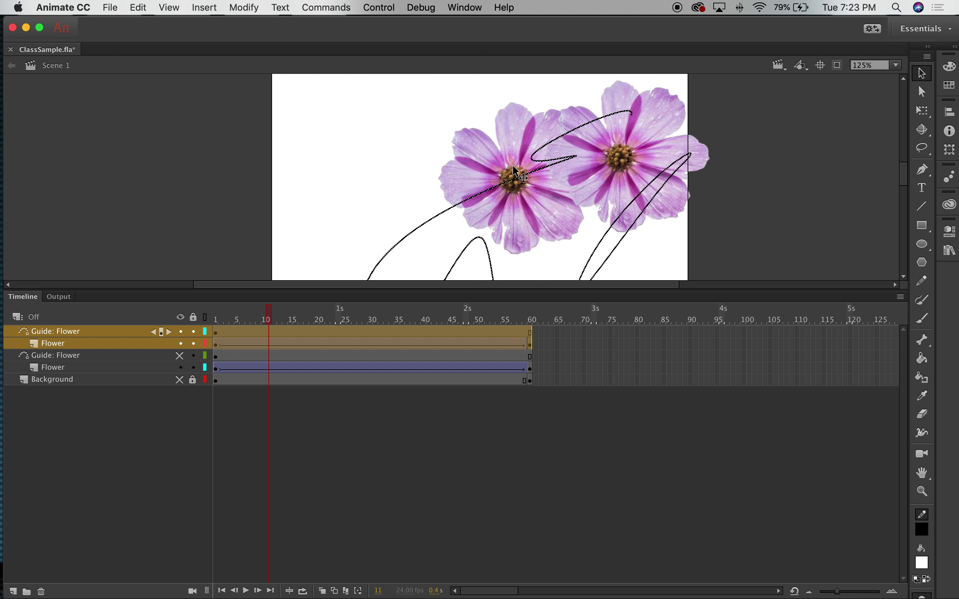
pyautogui.hotkey('shift', 'Left')
pyautogui.hotkey('shift', 'Left')
pyautogui.hotkey('shift', 'Left')
pyautogui.hotkey('shift', 'Left')
pyautogui.hotkey('shift', 'Left')
pyautogui.hotkey('shift', 'Left')
pyautogui.hotkey('shift', 'Left')
pyautogui.hotkey('shift', 'Left')
pyautogui.hotkey('shift', 'Left')
pyautogui.hotkey('shift', 'Left')
pyautogui.hotkey('shift', 'Left')
pyautogui.hotkey('shift', 'Left')
pyautogui.hotkey('shift', 'Left')
pyautogui.hotkey('shift', 'Left')
pyautogui.hotkey('shift', 'Left')
pyautogui.hotkey('shift', 'Left')
pyautogui.hotkey('shift', 'Left')
pyautogui.hotkey('shift', 'Left')
pyautogui.hotkey('shift', 'Left')
pyautogui.hotkey('shift', 'Left')
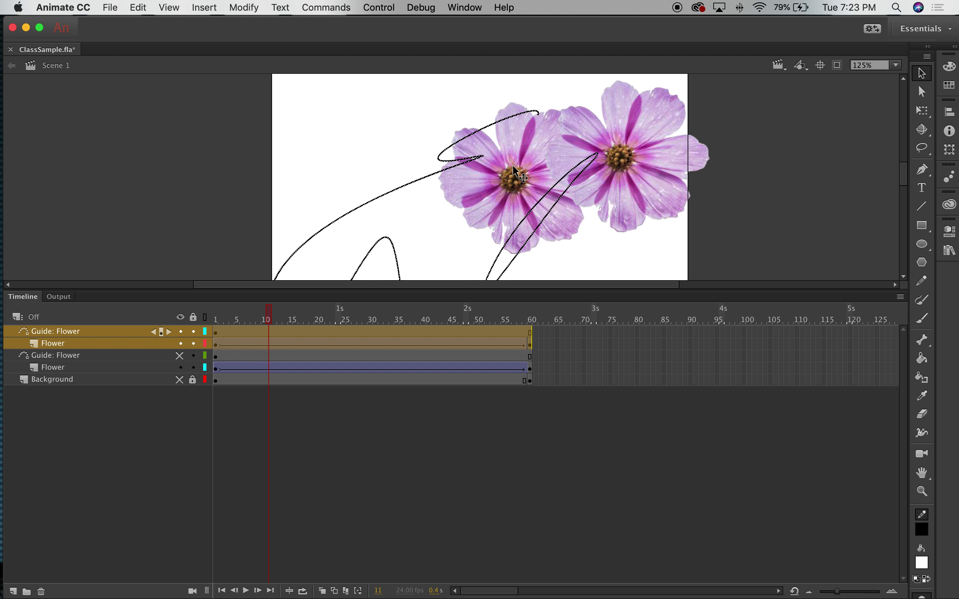
pyautogui.hotkey('shift', 'Left')
pyautogui.hotkey('shift', 'Left')
pyautogui.hotkey('shift', 'Left')
pyautogui.hotkey('shift', 'Left')
pyautogui.hotkey('shift', 'Left')
pyautogui.hotkey('shift', 'Left')
pyautogui.hotkey('shift', 'Left')
pyautogui.hotkey('shift', 'Left')
pyautogui.hotkey('shift', 'Left')
pyautogui.hotkey('shift', 'Left')
pyautogui.hotkey('shift', 'Left')
pyautogui.hotkey('shift', 'Left')
pyautogui.hotkey('shift', 'Left')
pyautogui.hotkey('shift', 'Left')
pyautogui.hotkey('shift', 'Left')
pyautogui.hotkey('shift', 'Left')
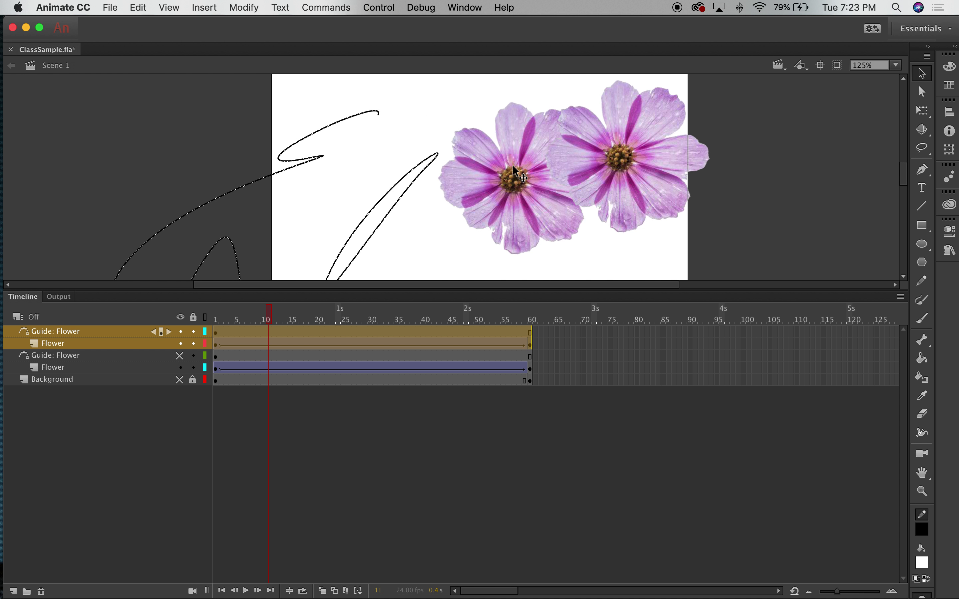
pyautogui.hotkey('shift', 'Down')
pyautogui.hotkey('shift', 'Down')
pyautogui.hotkey('shift', 'Down')
pyautogui.hotkey('shift', 'Down')
pyautogui.hotkey('shift', 'Down')
pyautogui.hotkey('shift', 'Down')
pyautogui.hotkey('shift', 'Down')
pyautogui.hotkey('shift', 'Down')
pyautogui.hotkey('shift', 'Right')
pyautogui.hotkey('shift', 'Right')
pyautogui.hotkey('shift', 'Right')
pyautogui.press('super+z')
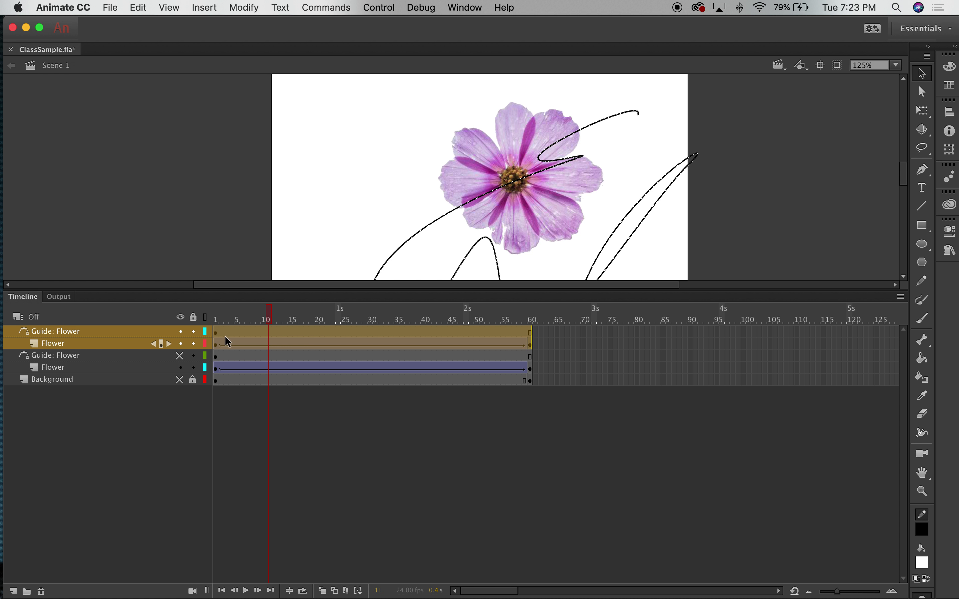
pyautogui.press('super+shift+a')
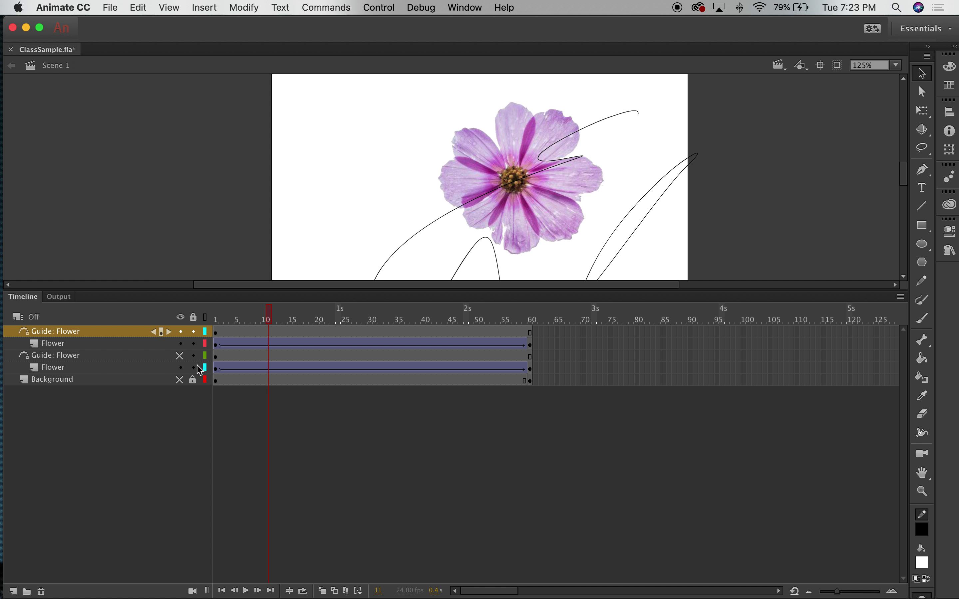
# - Move the duplicated guide path and flower toward the stage's left side, and shift both layers' frames to start at frame 23
pyautogui.click(220, 334)
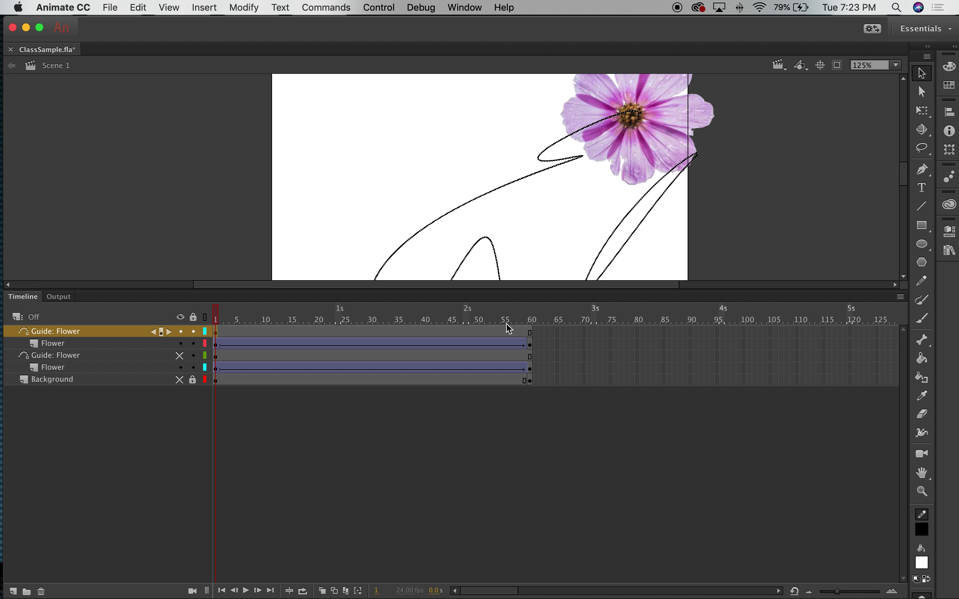
pyautogui.keyDown('shift'); pyautogui.click(530, 345); pyautogui.keyUp('shift')
pyautogui.moveTo(549, 160); pyautogui.dragTo(293, 150)
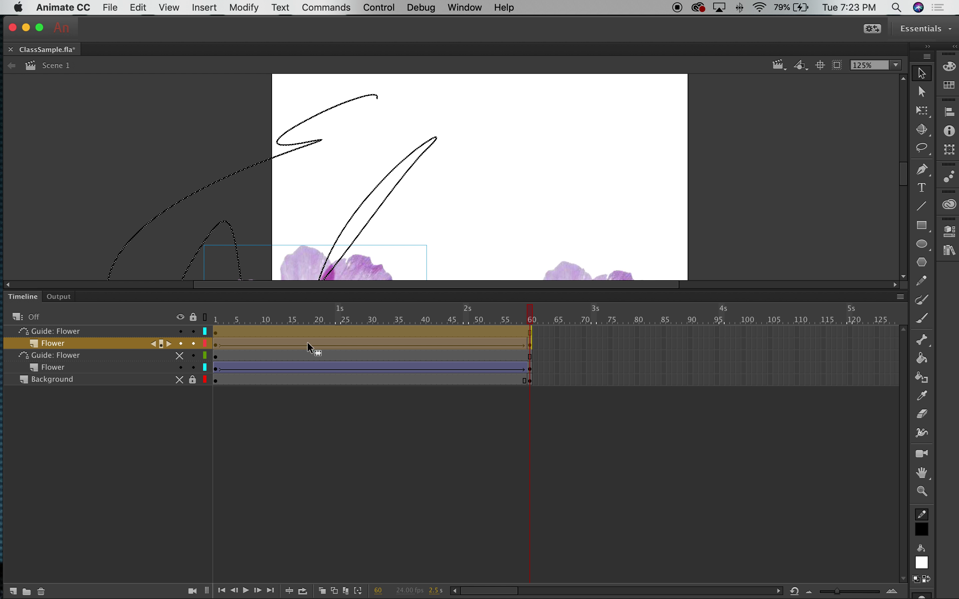
pyautogui.moveTo(213, 334); pyautogui.dragTo(336, 335)
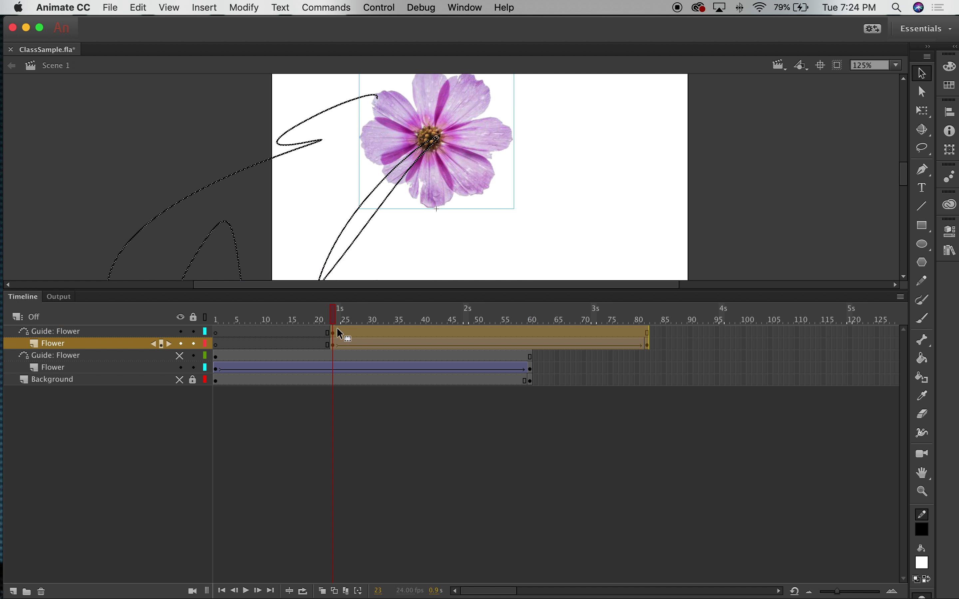
# - Extend the original Guide: Flower, Flower and Background layers to frame 82
pyautogui.click(648, 355)
pyautogui.keyDown('shift'); pyautogui.click(648, 379); pyautogui.keyUp('shift')
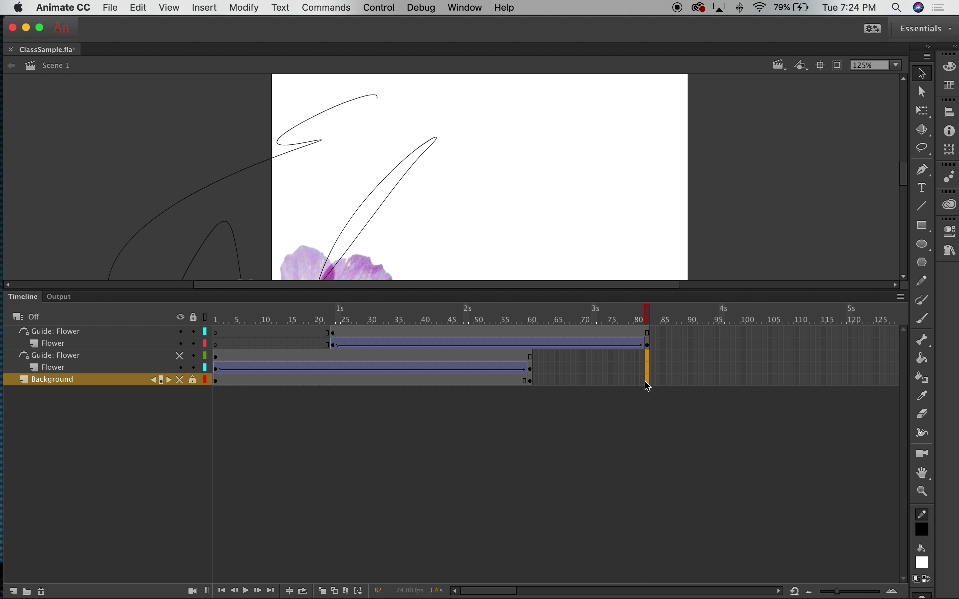
pyautogui.rightClick(649, 386)
pyautogui.click(612, 470)
pyautogui.click(645, 356)
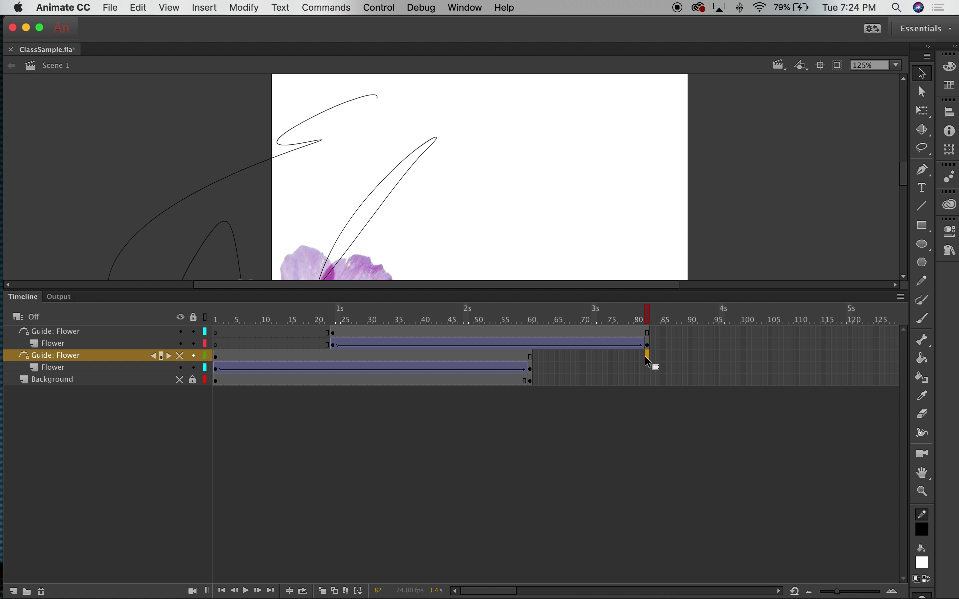
pyautogui.keyDown('shift'); pyautogui.click(647, 381); pyautogui.keyUp('shift')
pyautogui.rightClick(650, 386)
pyautogui.click(682, 307)
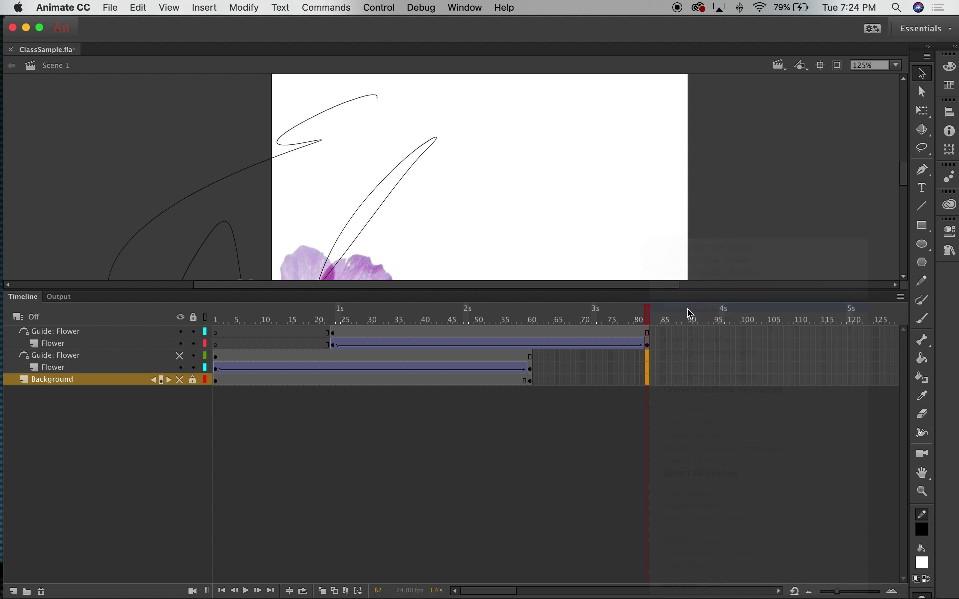
# - Scrub around frames 21 to 25 with the whole stage in view to check where the duplicated flower starts
pyautogui.moveTo(653, 321); pyautogui.dragTo(321, 304)
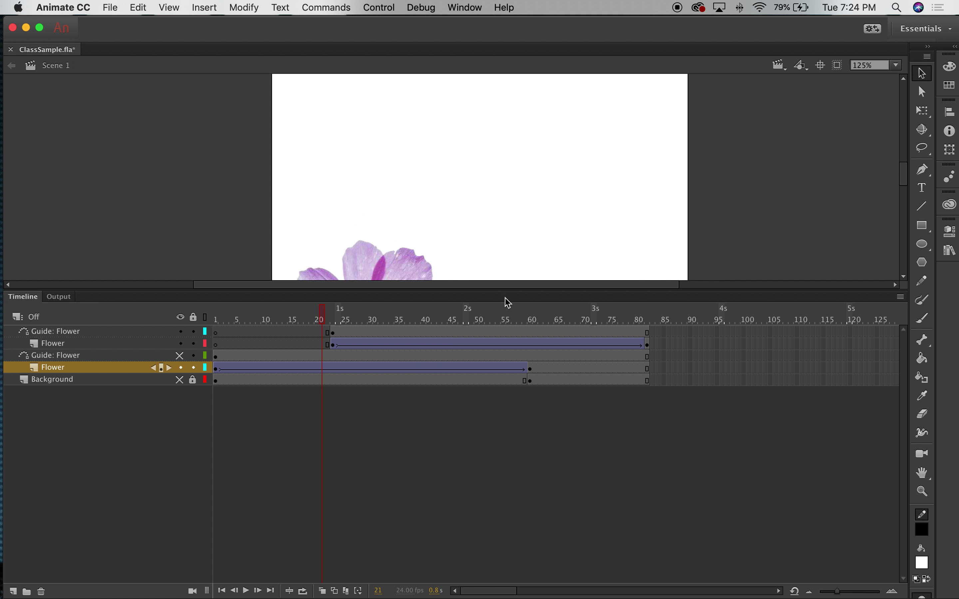
pyautogui.moveTo(512, 294); pyautogui.dragTo(516, 435)
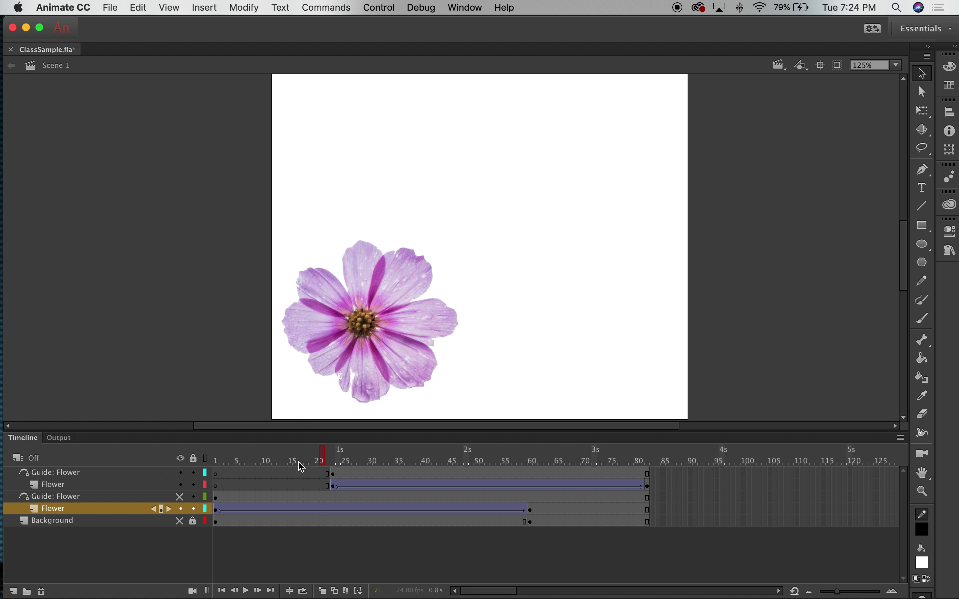
pyautogui.moveTo(319, 459); pyautogui.dragTo(343, 454)
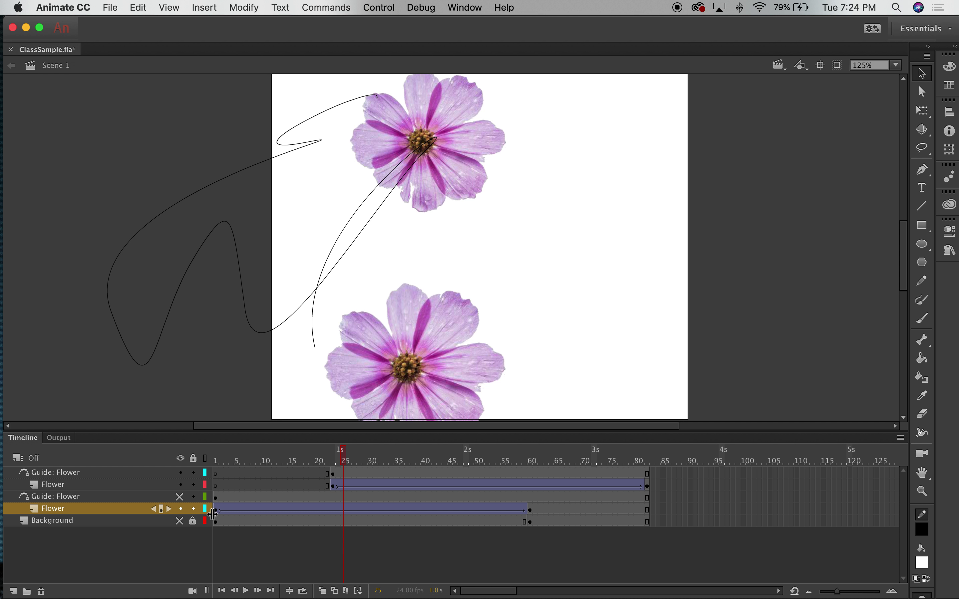
# - Hide the original Flower layer and snap the duplicated flower to its path's lower end in frame 82 and upper end in frame 23
pyautogui.click(181, 509)
pyautogui.moveTo(353, 459); pyautogui.dragTo(334, 443)
pyautogui.click(333, 482)
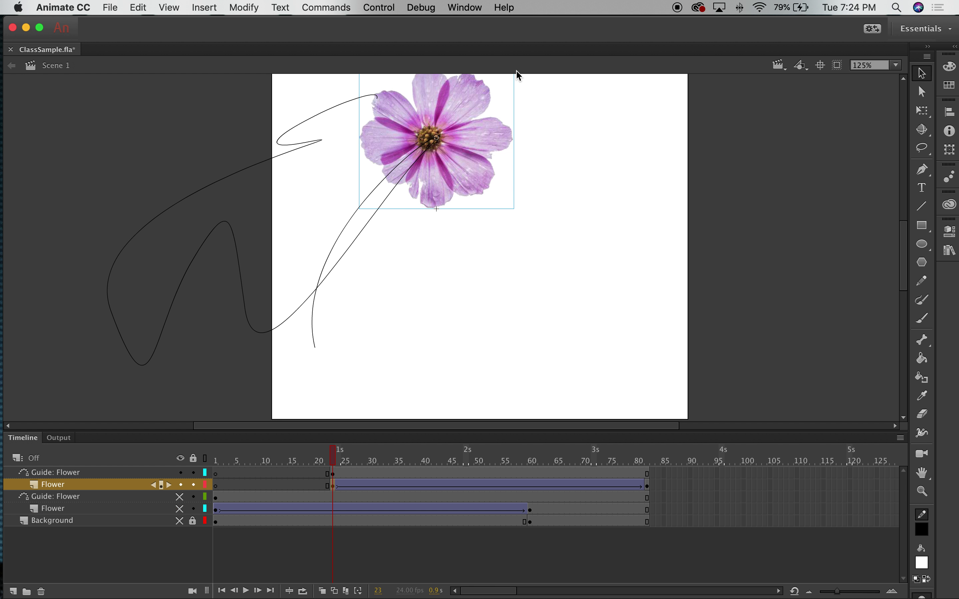
pyautogui.click(648, 484)
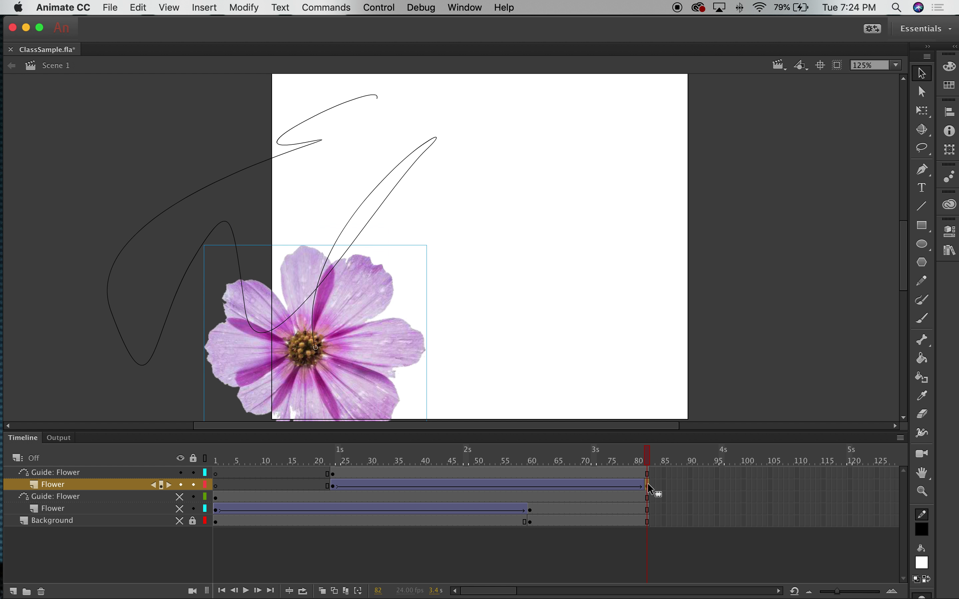
pyautogui.press('F6')
pyautogui.moveTo(394, 360); pyautogui.dragTo(305, 370)
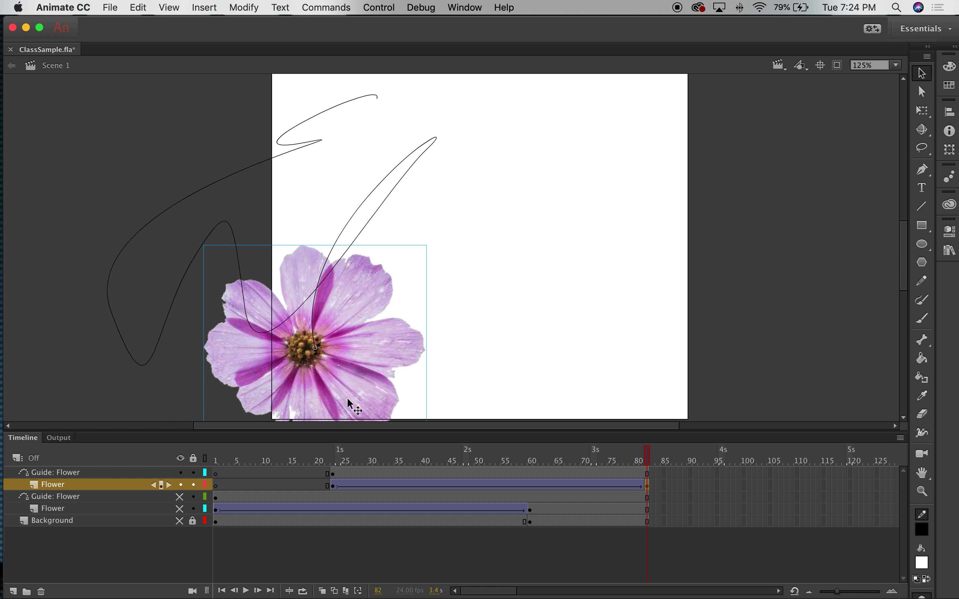
pyautogui.click(331, 485)
pyautogui.moveTo(293, 266); pyautogui.dragTo(376, 98)
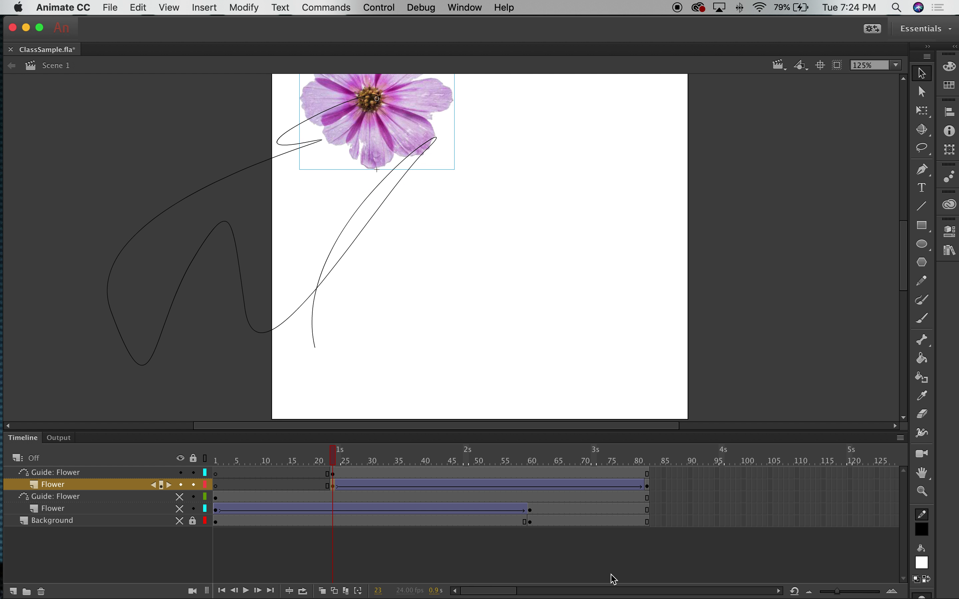
# - Hide the duplicated guide path and show the original Flower layer again
pyautogui.moveTo(335, 460)
pyautogui.mouseDown()
pyautogui.moveTo(646, 459)
pyautogui.moveTo(348, 445)
pyautogui.mouseUp()
pyautogui.click(181, 473)
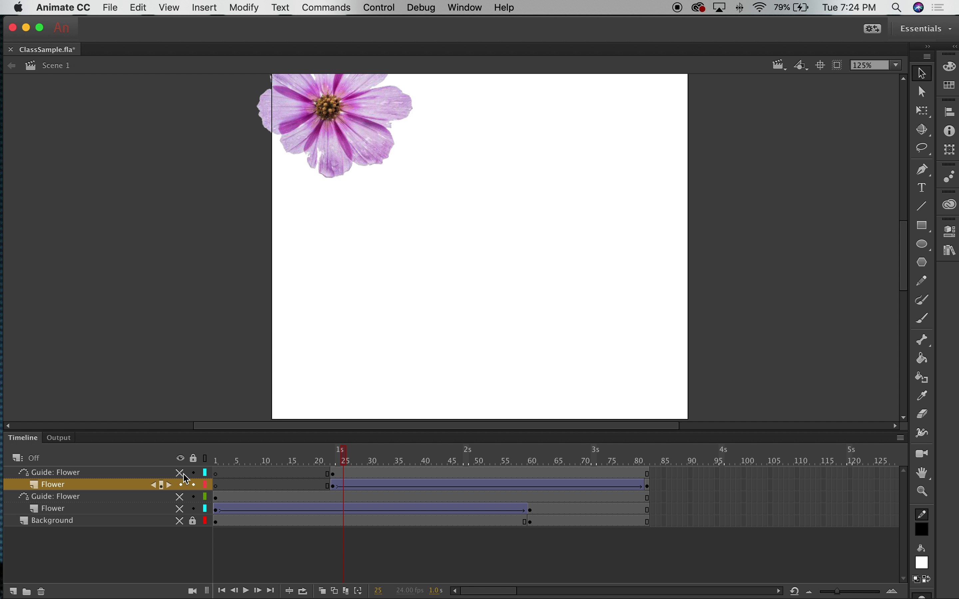
pyautogui.click(179, 508)
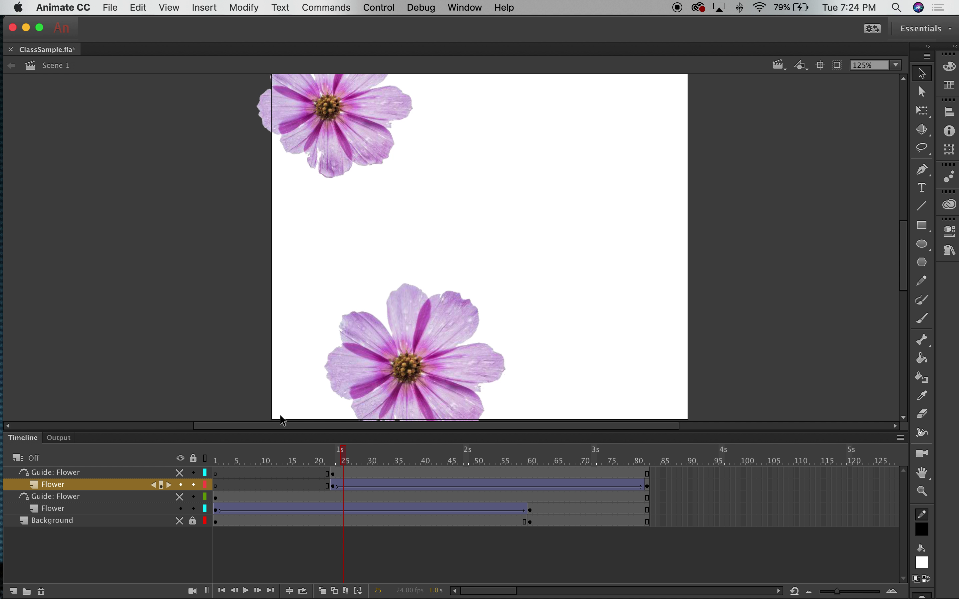
# - Play the animation, including once from frame 1, to check both flowers' motion and timing
pyautogui.press('Return')
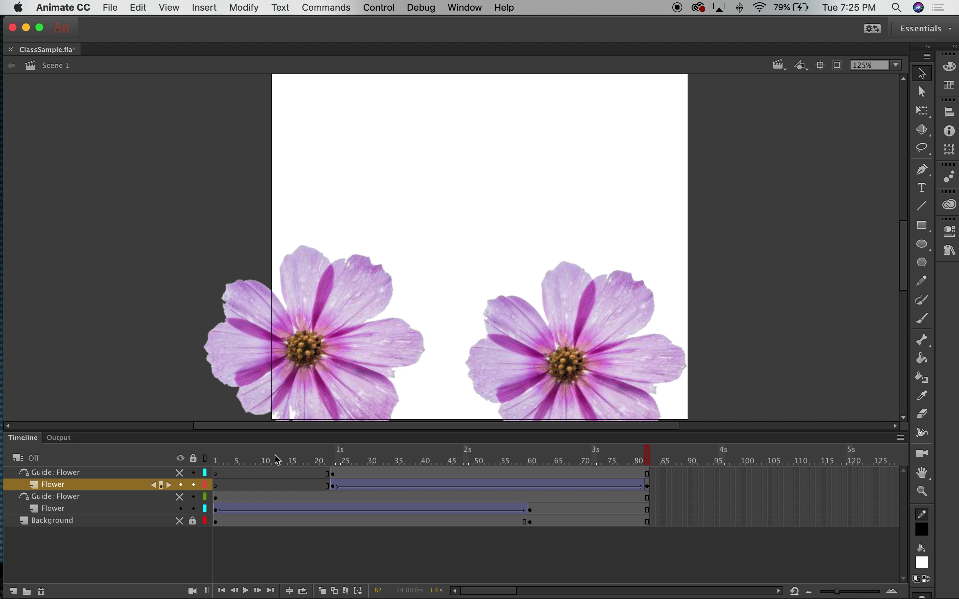
pyautogui.moveTo(225, 454); pyautogui.dragTo(219, 454)
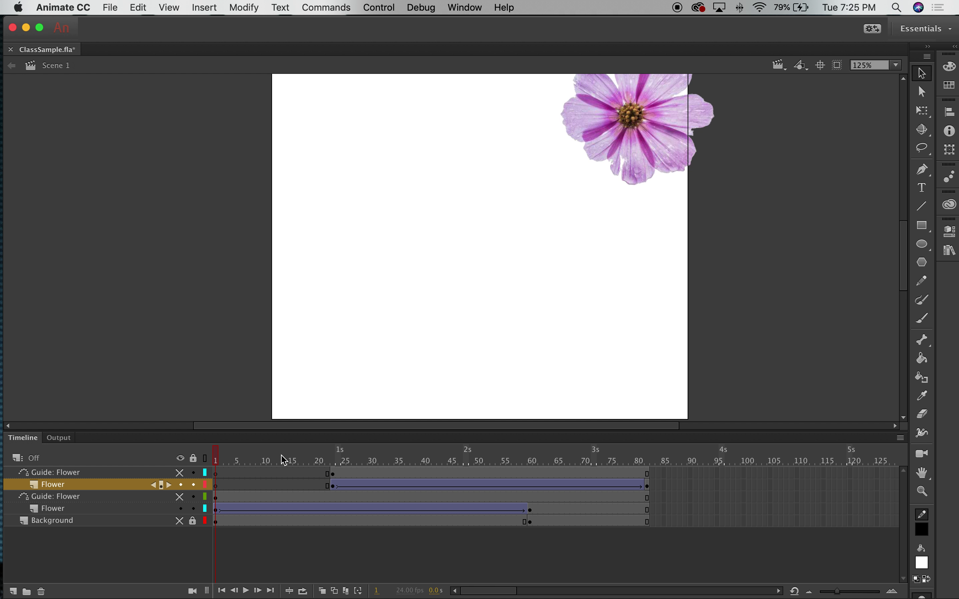
pyautogui.press('Return')
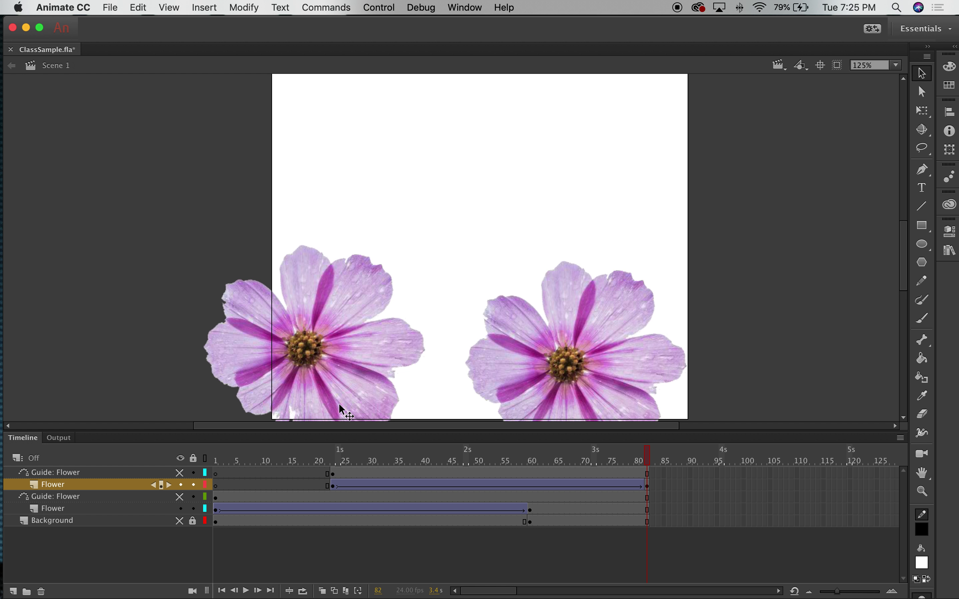
# - Move the duplicated guide and flower frames back to start at frame 1, and stretch their span to frame 82
pyautogui.click(332, 470)
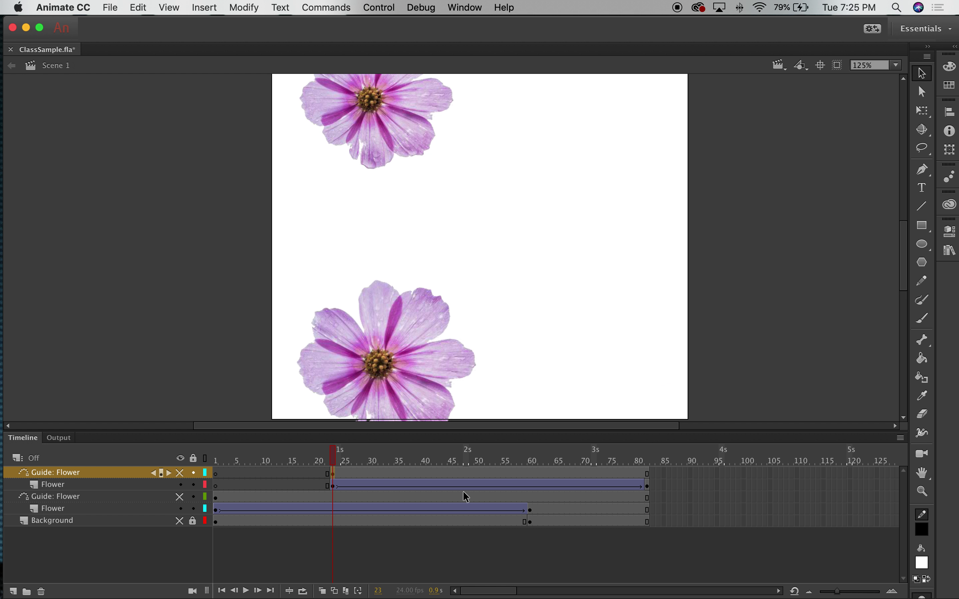
pyautogui.click(648, 484)
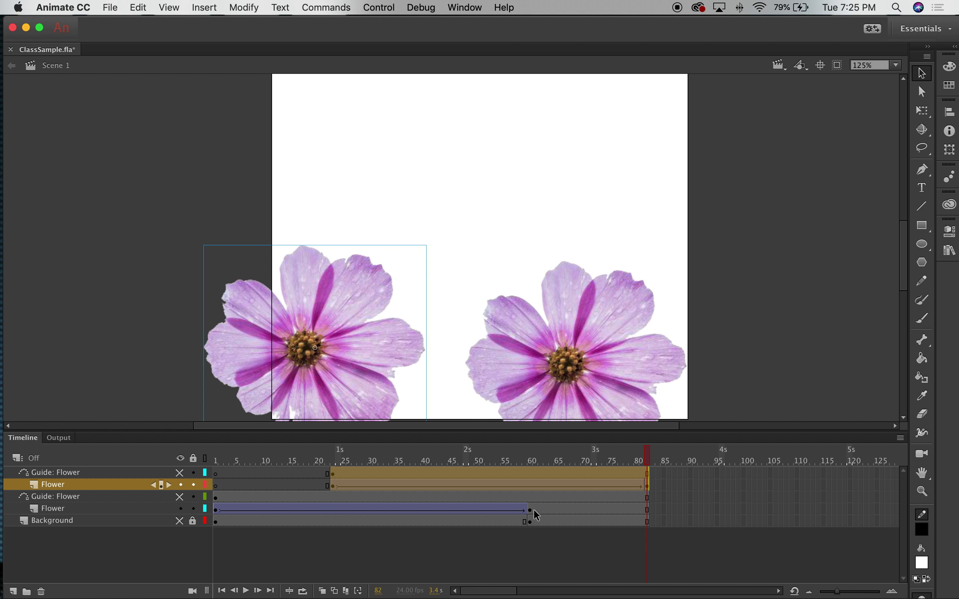
pyautogui.click(331, 478)
pyautogui.moveTo(331, 478); pyautogui.dragTo(214, 475)
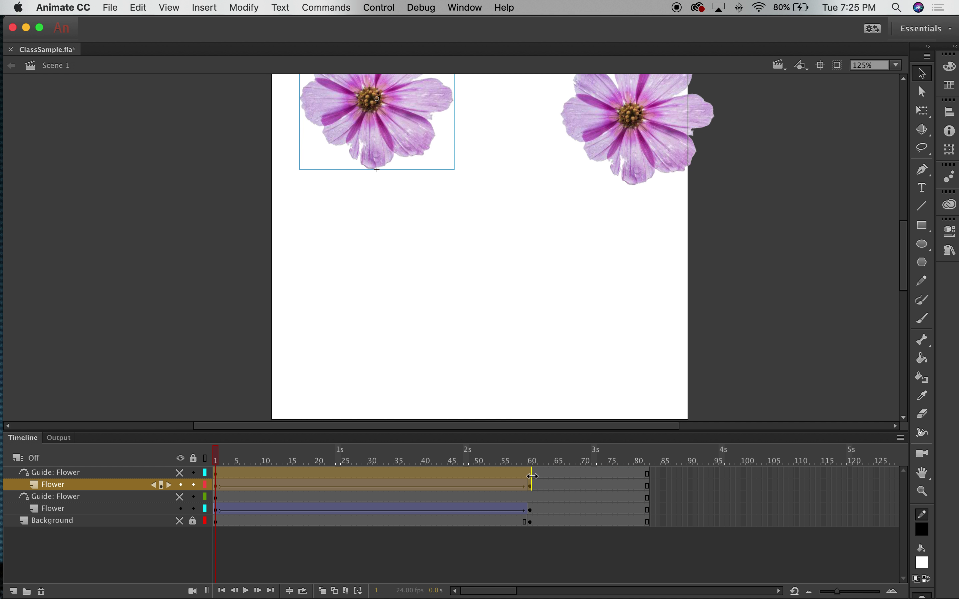
pyautogui.moveTo(532, 476); pyautogui.dragTo(650, 485)
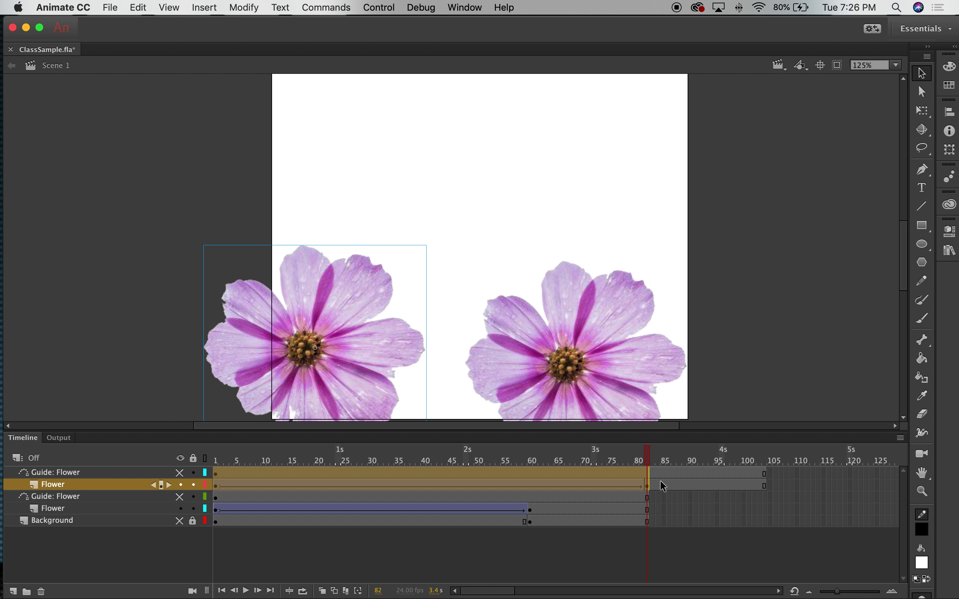
pyautogui.hotkey('shift', ',')
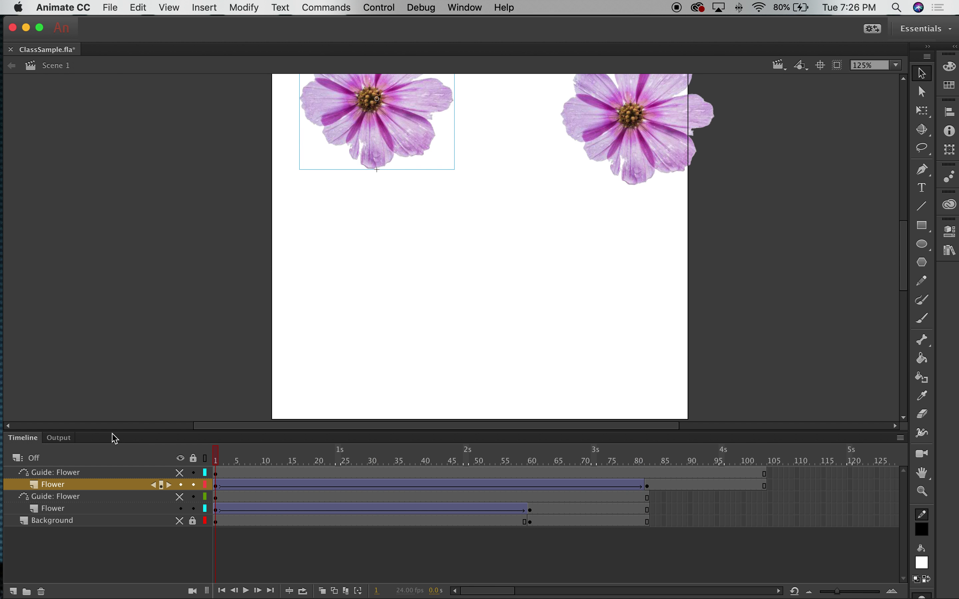
# - Remove the surplus frames 83 to 104 from the duplicated guide and flower layers
pyautogui.press('Return')
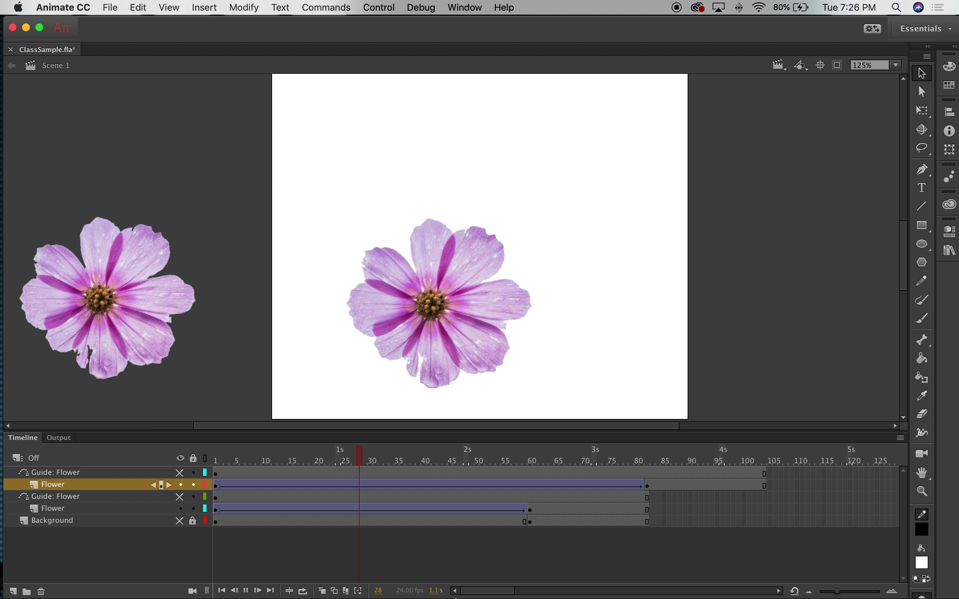
pyautogui.click(696, 460)
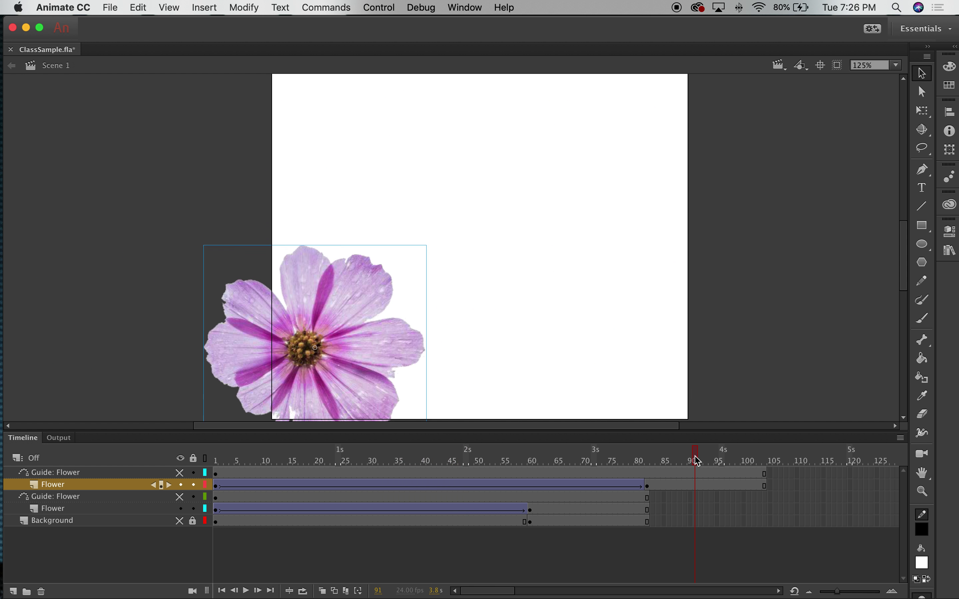
pyautogui.click(655, 474)
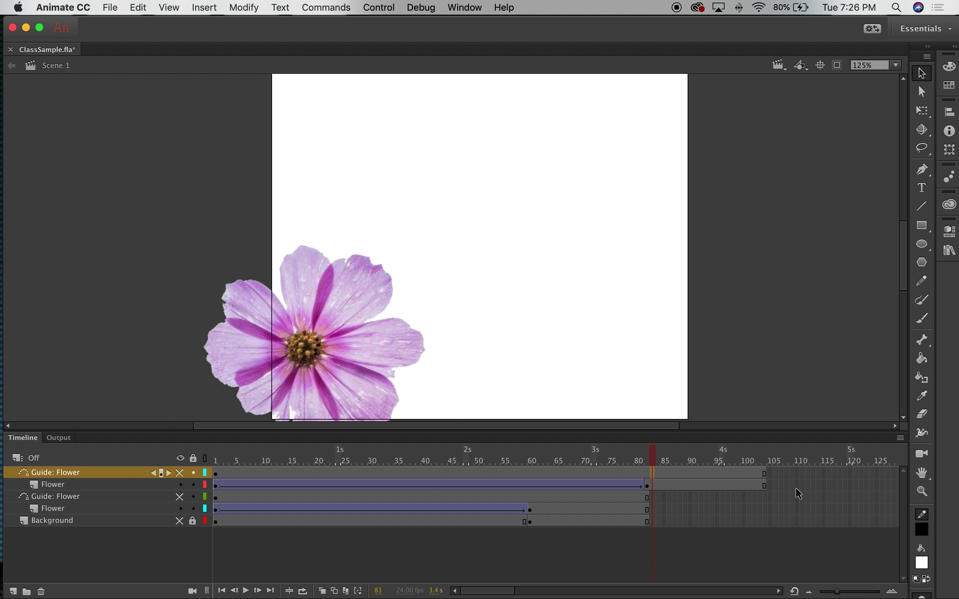
pyautogui.moveTo(660, 462); pyautogui.dragTo(770, 454)
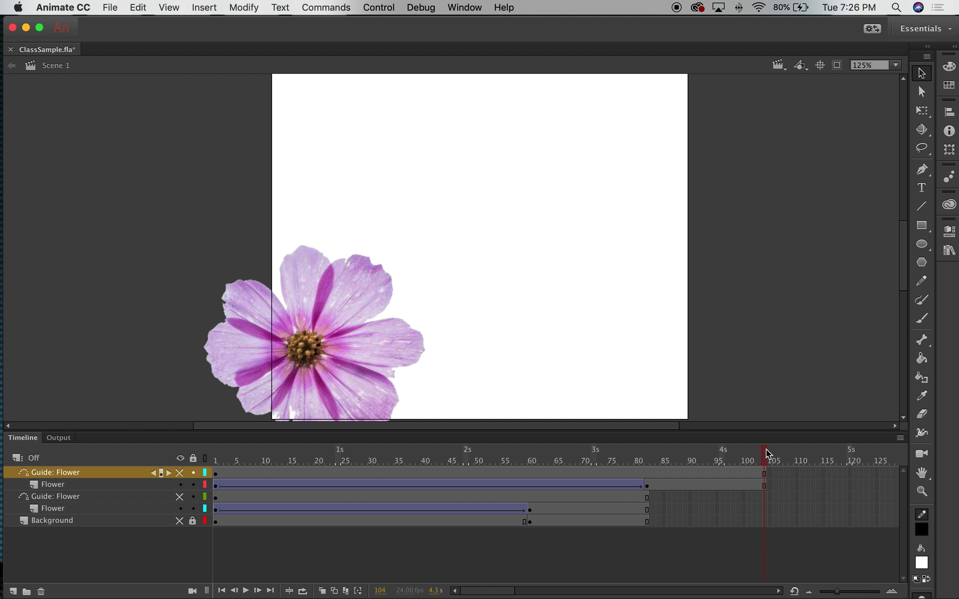
pyautogui.click(654, 487)
pyautogui.click(766, 478)
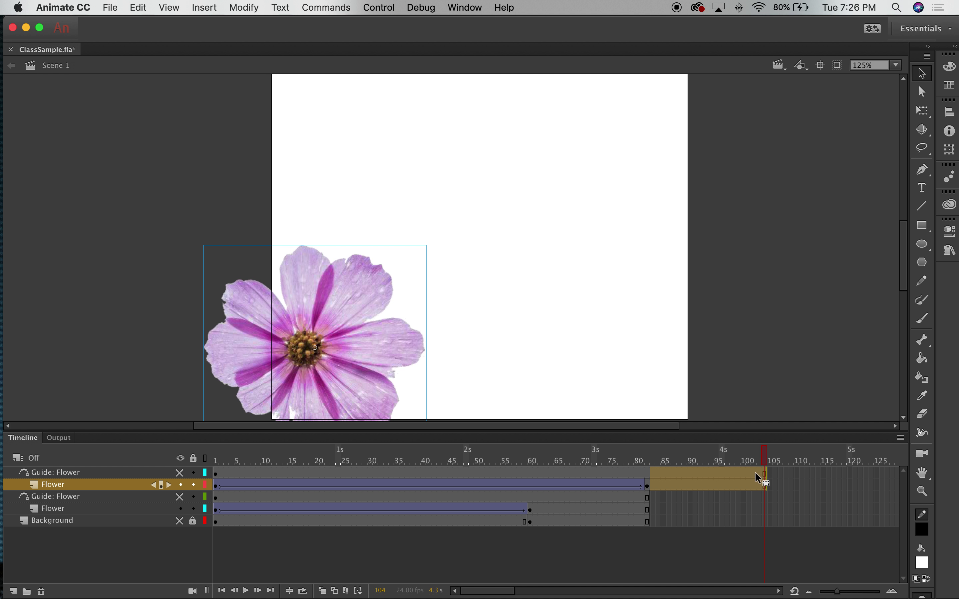
pyautogui.rightClick(690, 482)
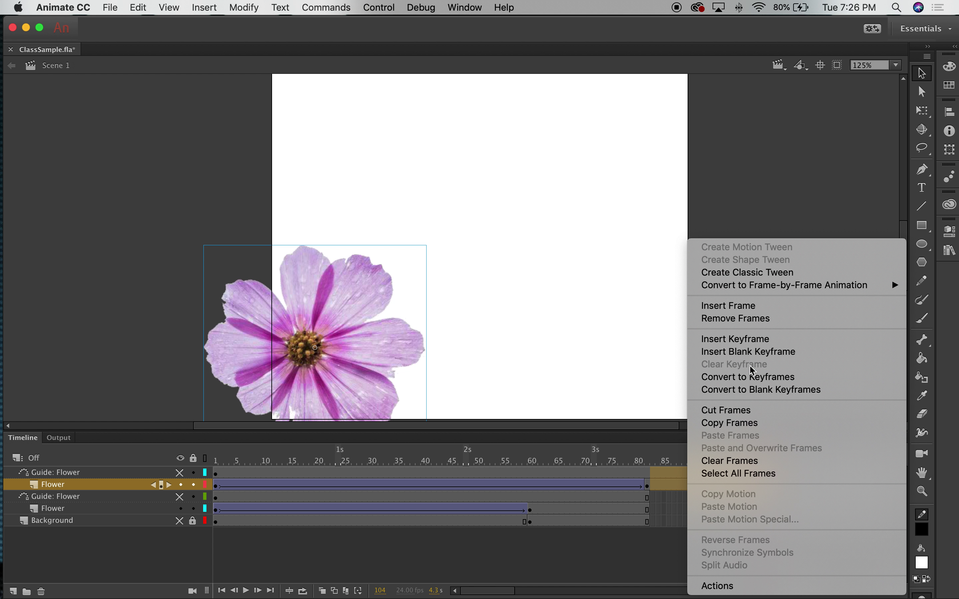
pyautogui.click(750, 323)
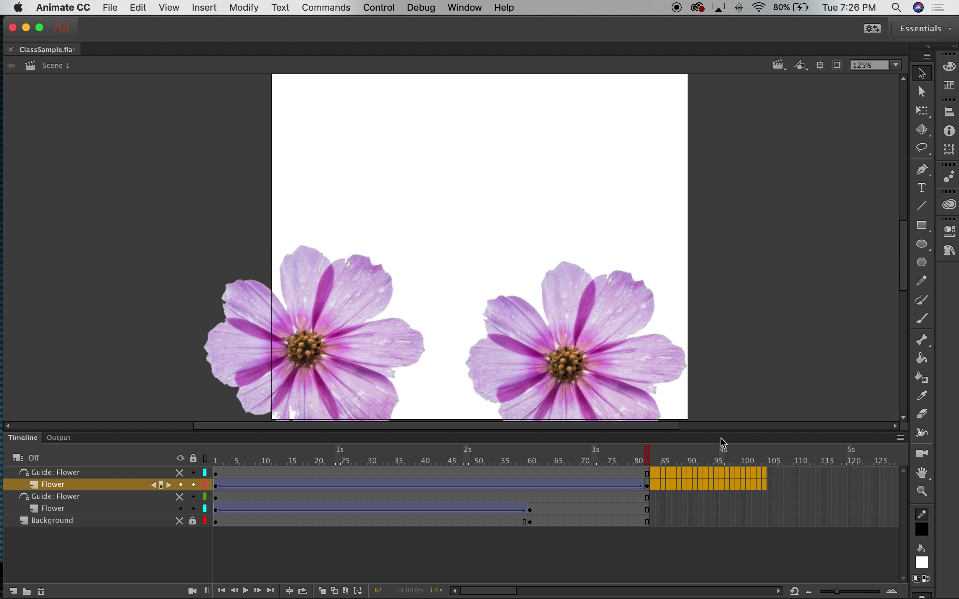
# - Play the trimmed animation, including once from frame 1, and briefly show the duplicated guide path to check it
pyautogui.moveTo(669, 461); pyautogui.dragTo(418, 448)
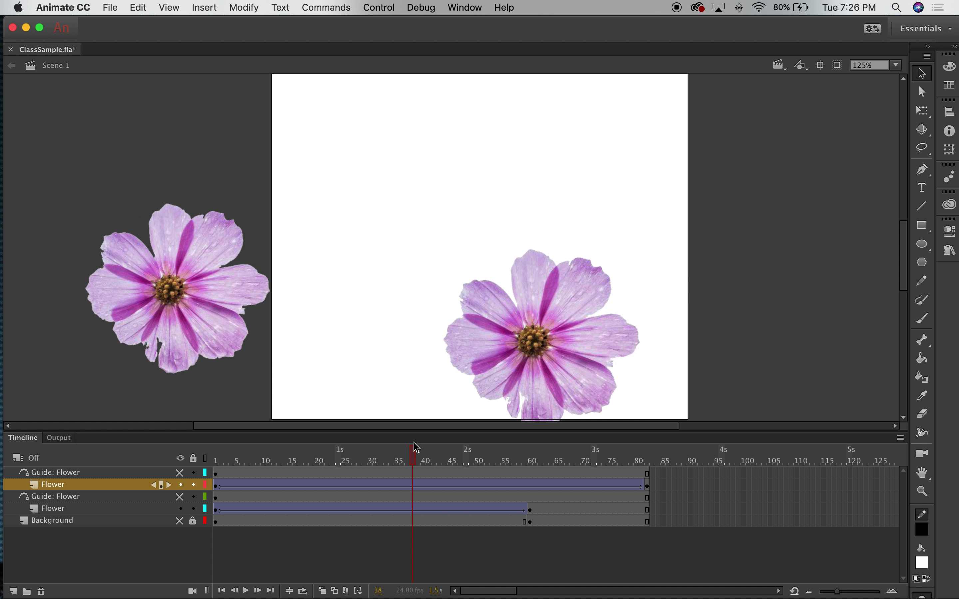
pyautogui.press('Return')
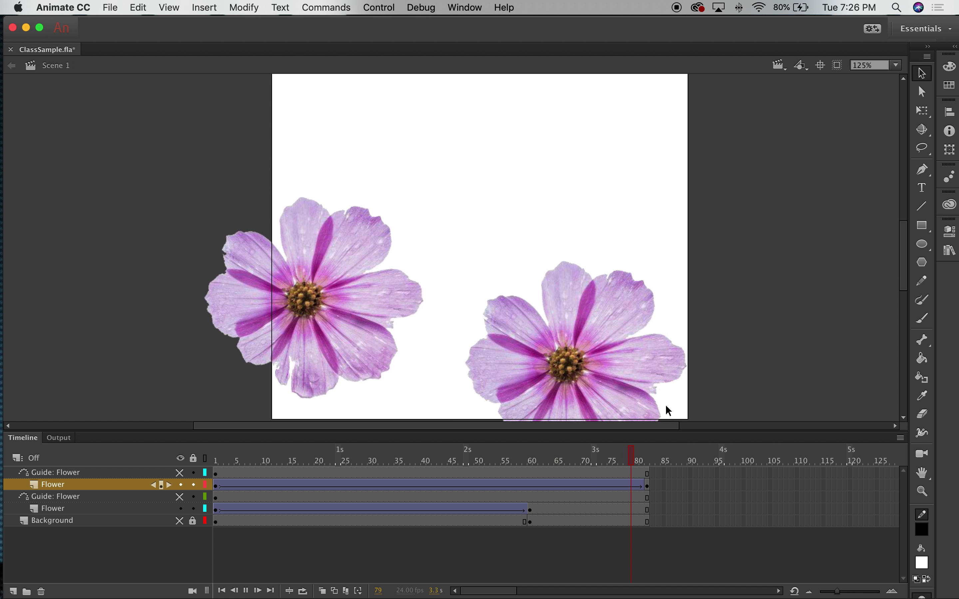
pyautogui.moveTo(649, 462); pyautogui.dragTo(204, 458)
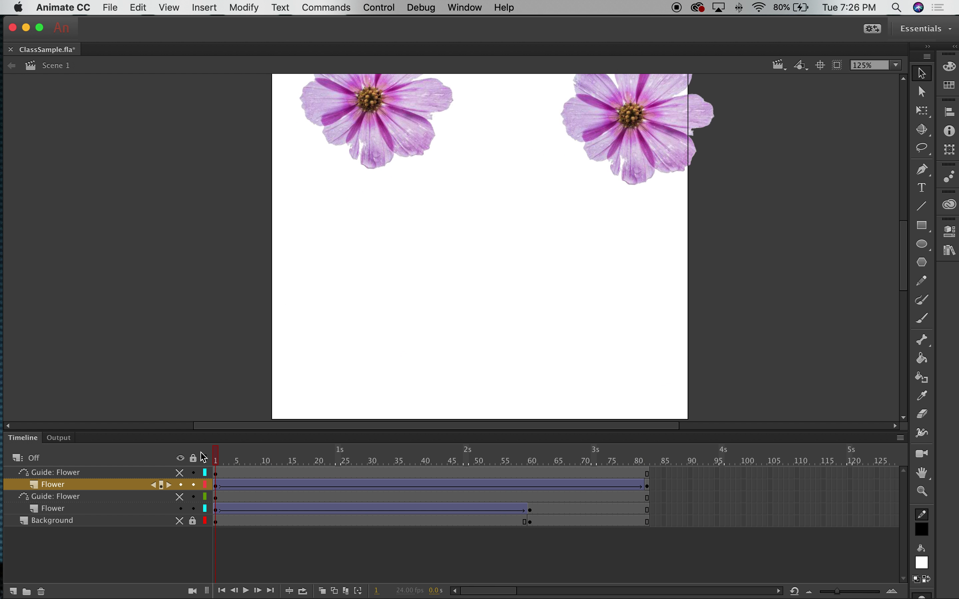
pyautogui.press('Return')
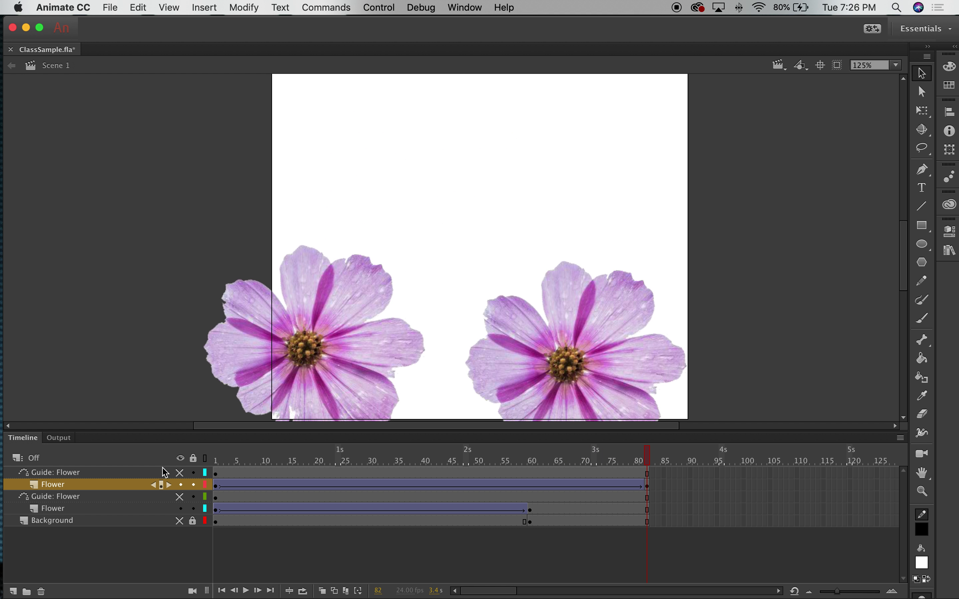
pyautogui.click(181, 474)
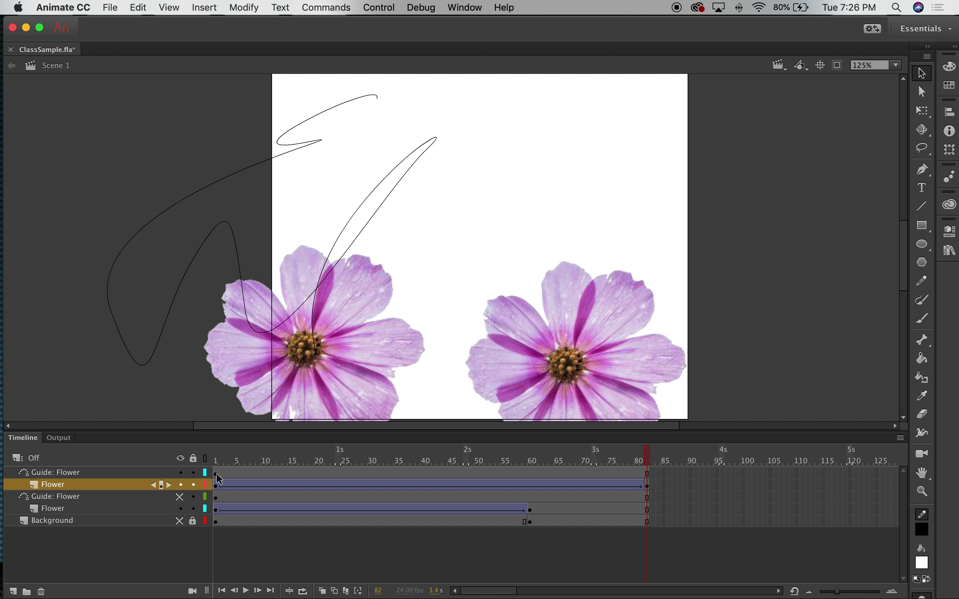
pyautogui.click(181, 473)
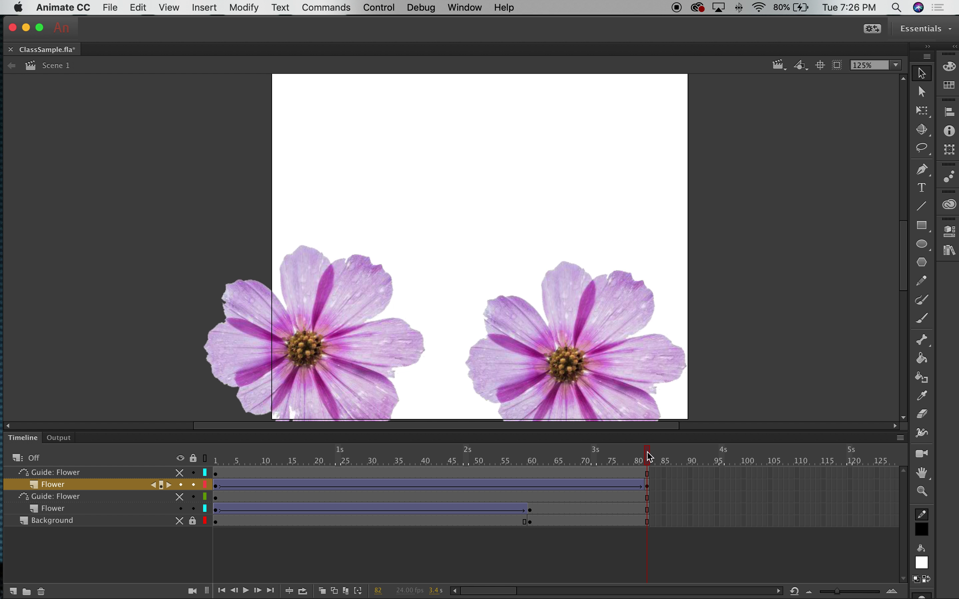
# - Apply a Quad Ease In to the duplicated flower's classic tween
pyautogui.moveTo(650, 457); pyautogui.dragTo(423, 457)
pyautogui.click(451, 485)
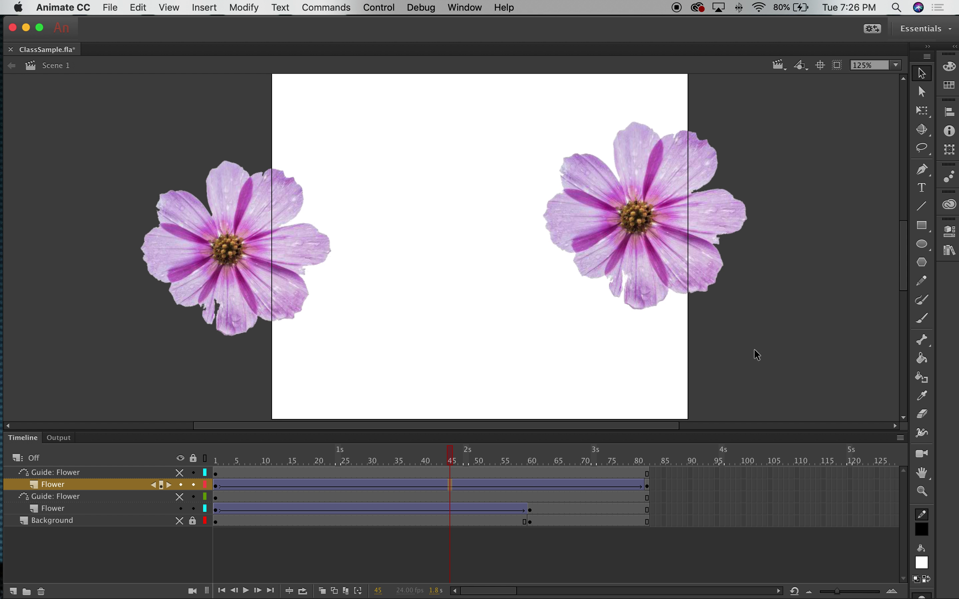
pyautogui.click(950, 231)
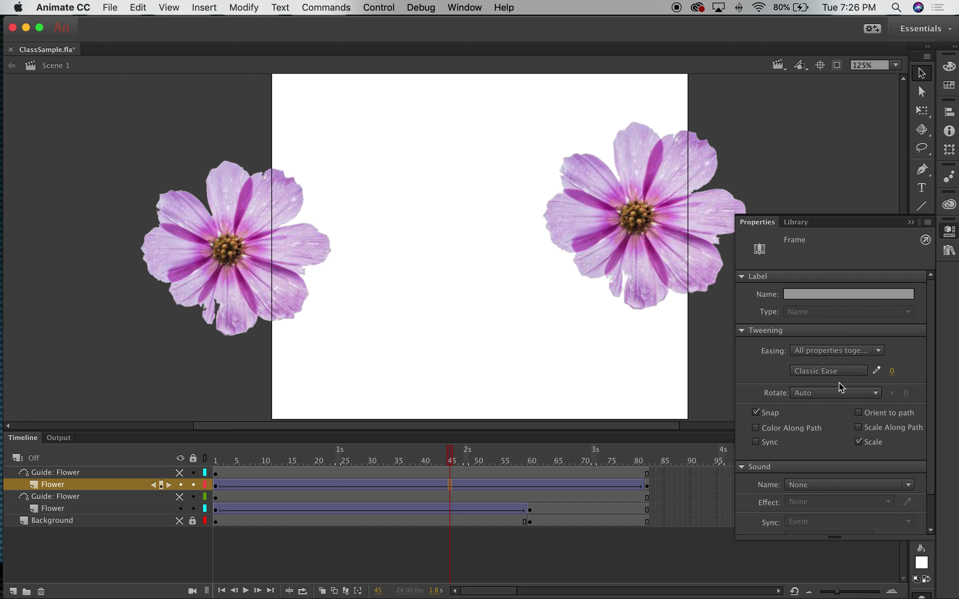
pyautogui.click(836, 371)
pyautogui.click(567, 420)
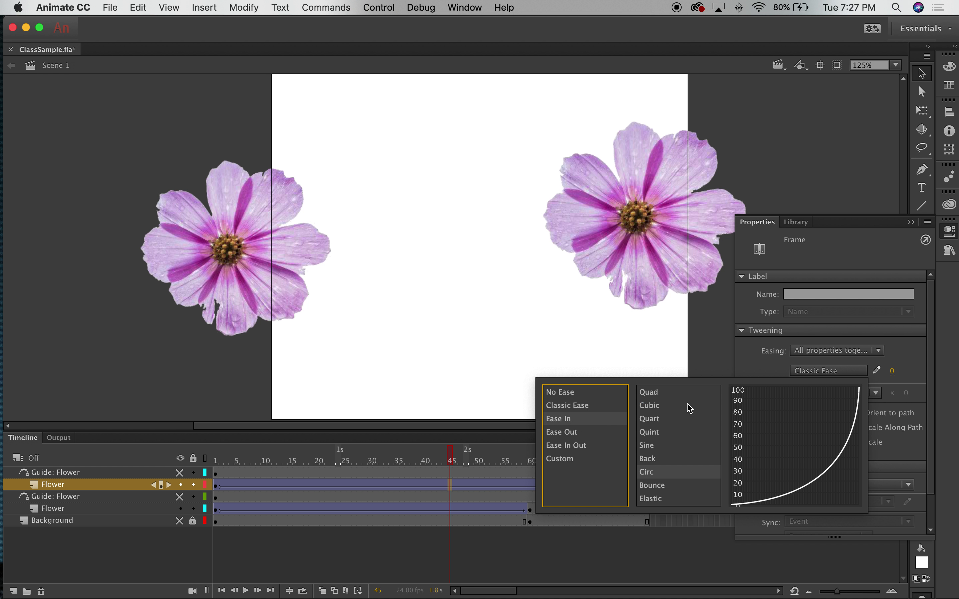
pyautogui.doubleClick(658, 393)
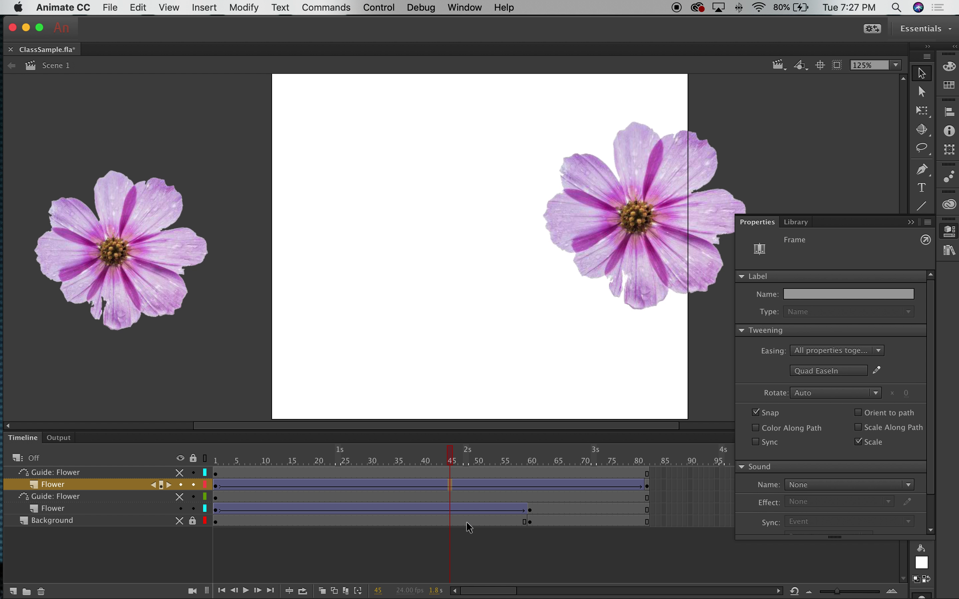
# - Apply a Quad Ease Out to the original flower's classic tween
pyautogui.click(461, 510)
pyautogui.click(791, 374)
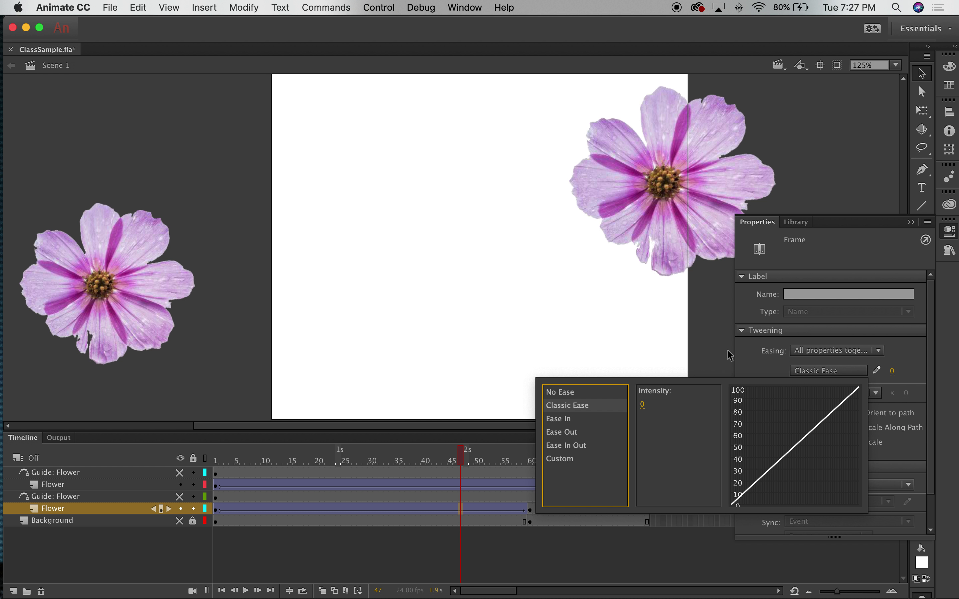
pyautogui.click(575, 421)
pyautogui.click(577, 433)
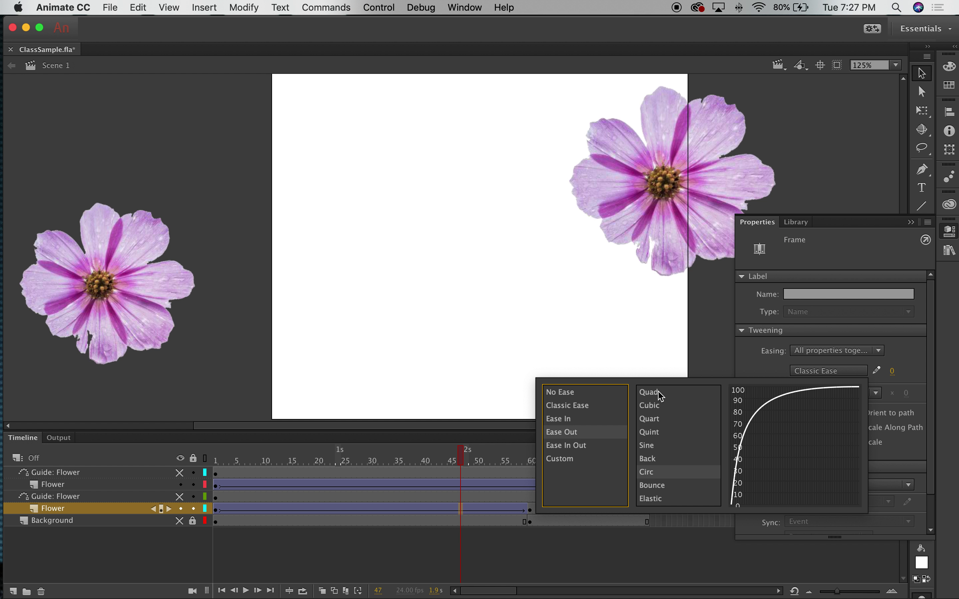
pyautogui.doubleClick(657, 394)
# - Play the animation to check the easing of both flowers, and return to frame 1
pyautogui.press('Return')
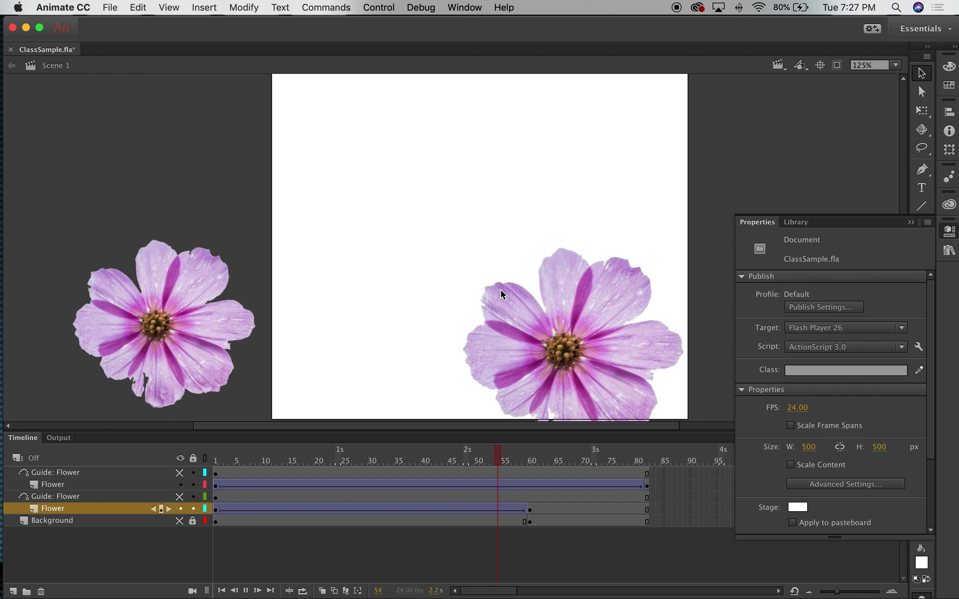
pyautogui.press('Return')
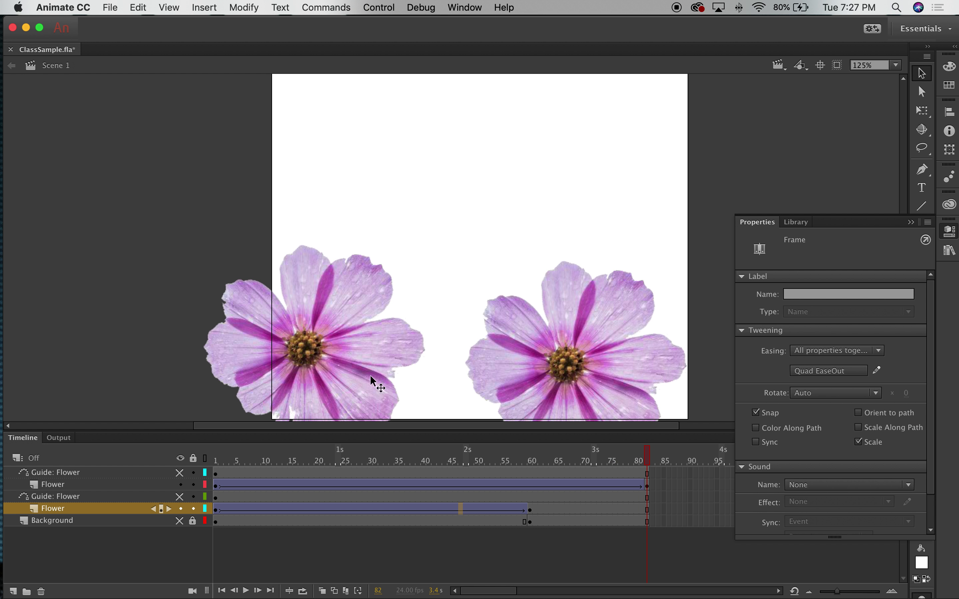
pyautogui.moveTo(649, 449); pyautogui.dragTo(188, 439)
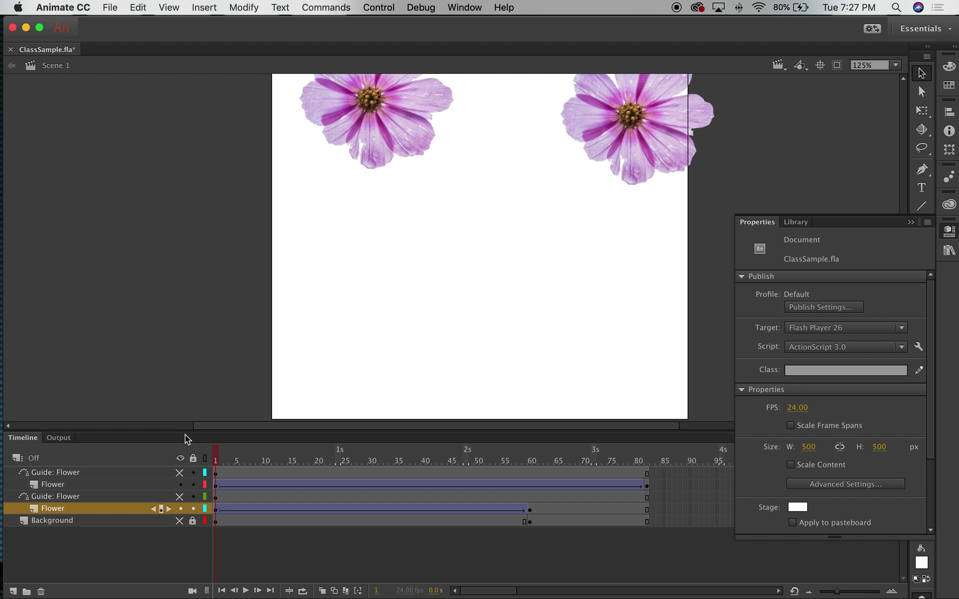
# - Open the duplicated flower's symbol to view its own timeline, return to Scene 1 and deselect the flower
pyautogui.click(397, 101)
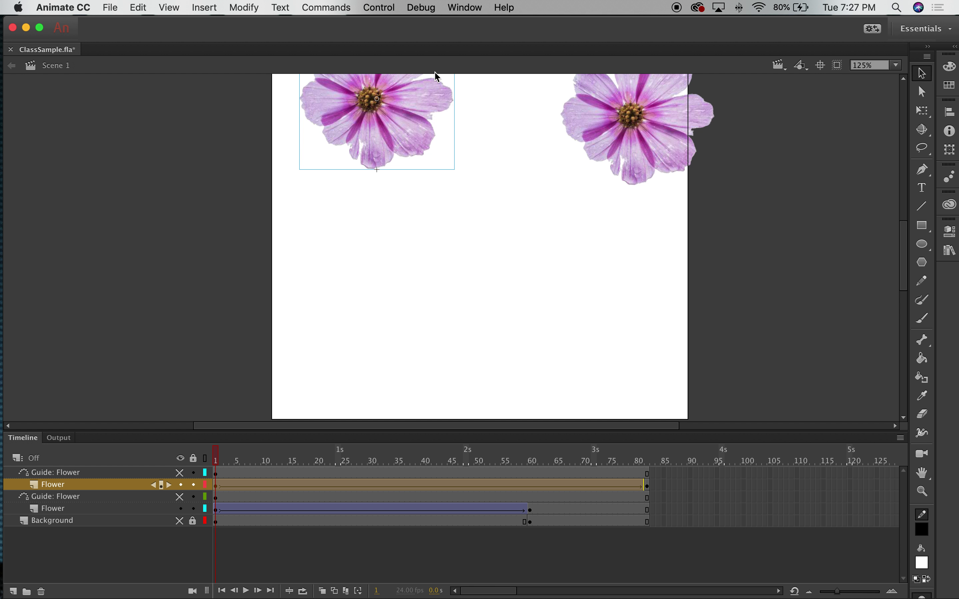
pyautogui.moveTo(517, 250); pyautogui.dragTo(558, 273)
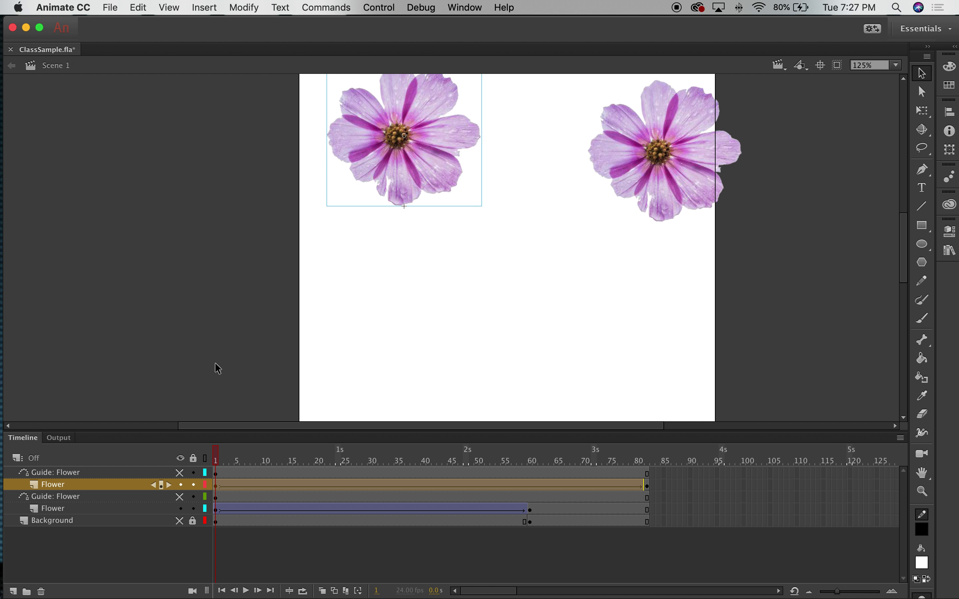
pyautogui.click(567, 160)
pyautogui.click(422, 187)
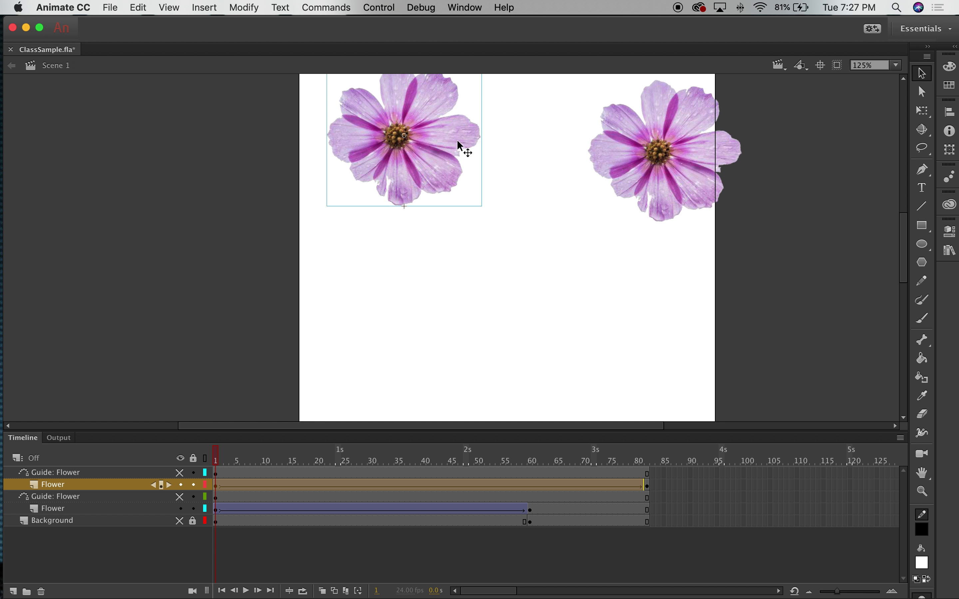
pyautogui.doubleClick(463, 148)
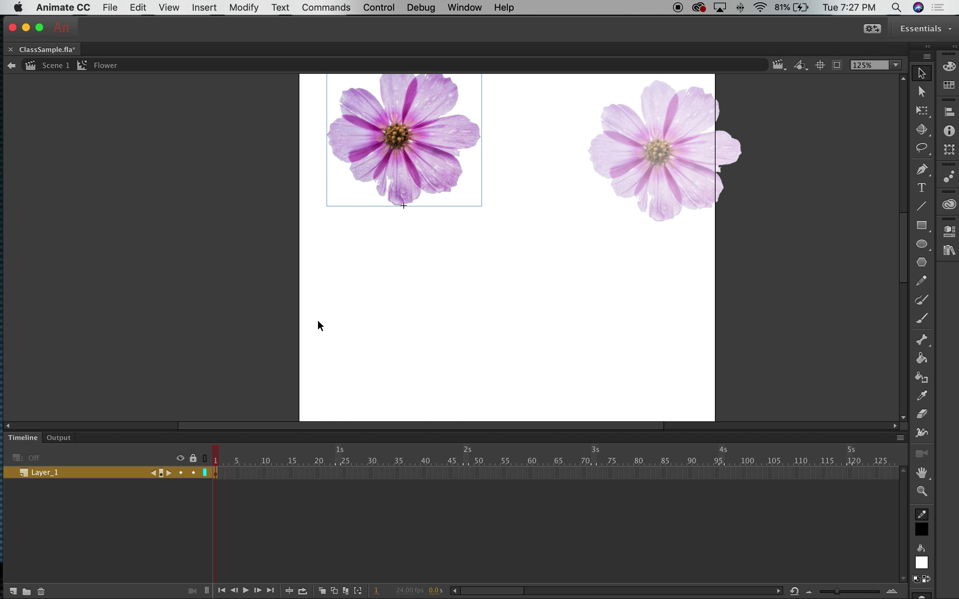
pyautogui.click(54, 66)
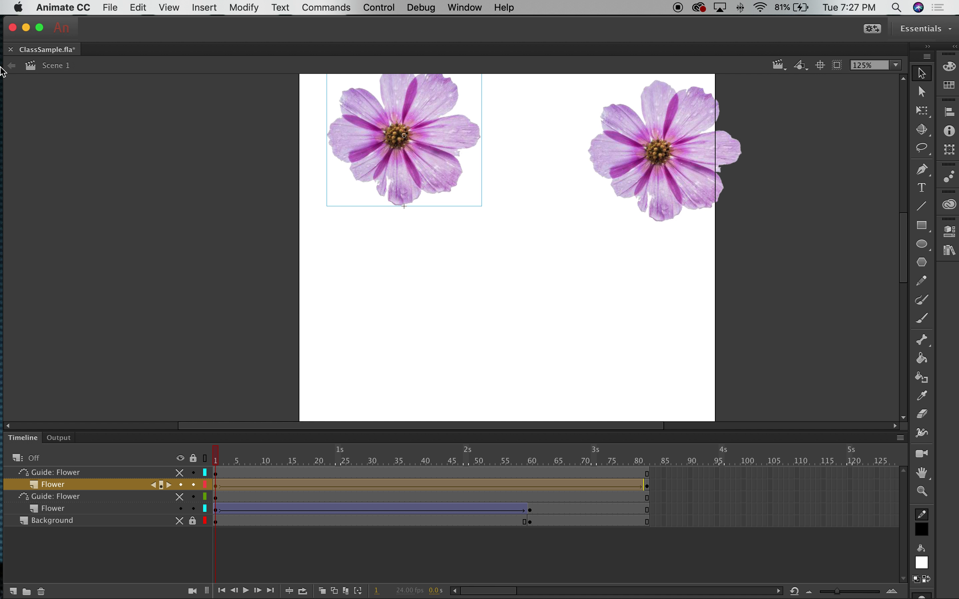
pyautogui.click(172, 162)
# - Export the animation as an SWF movie named Flowers.swf on the Desktop
pyautogui.click(138, 8)
pyautogui.moveTo(111, 8)
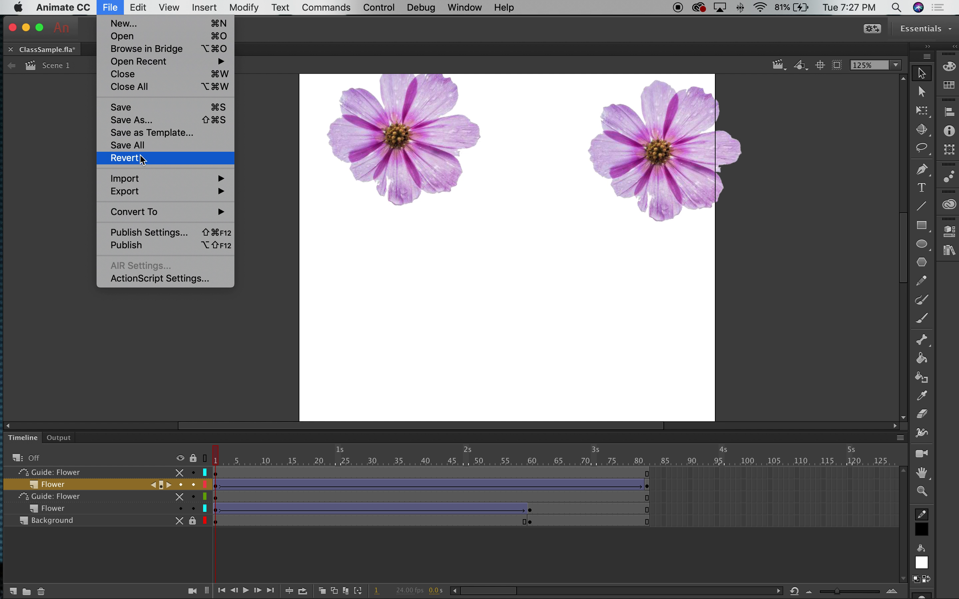
pyautogui.moveTo(144, 181)
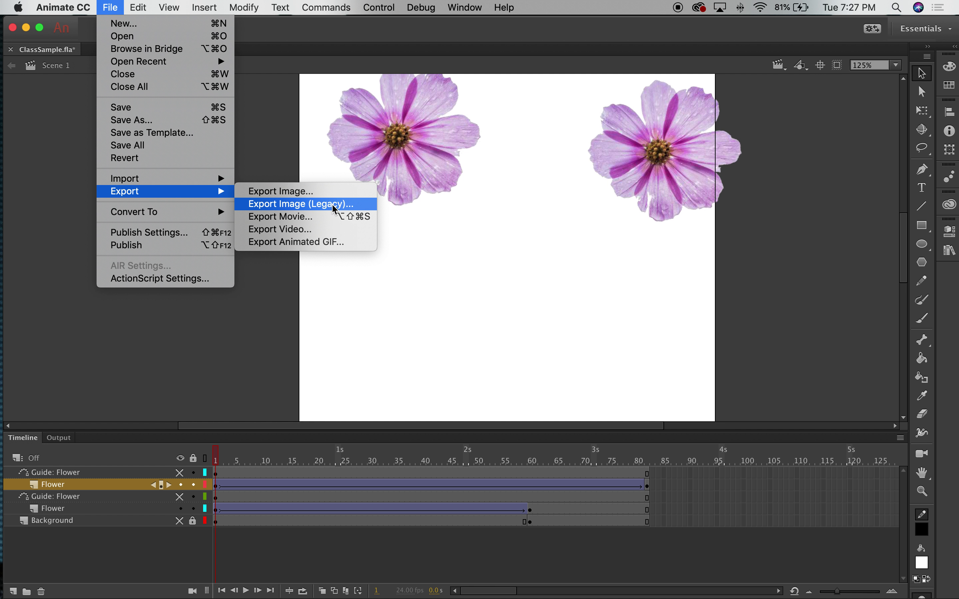
pyautogui.click(306, 216)
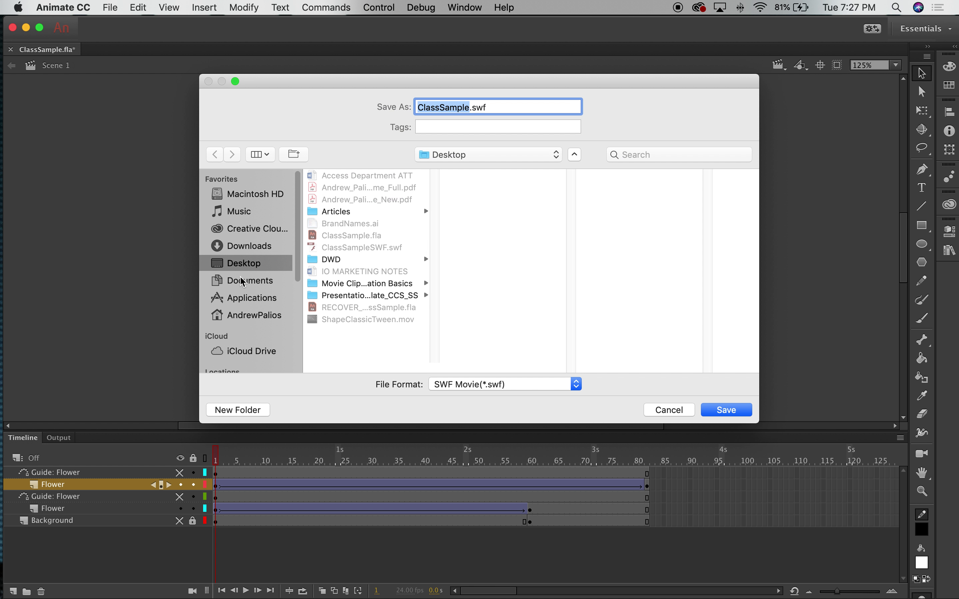
pyautogui.moveTo(468, 106); pyautogui.dragTo(375, 104)
pyautogui.write('Flowers')
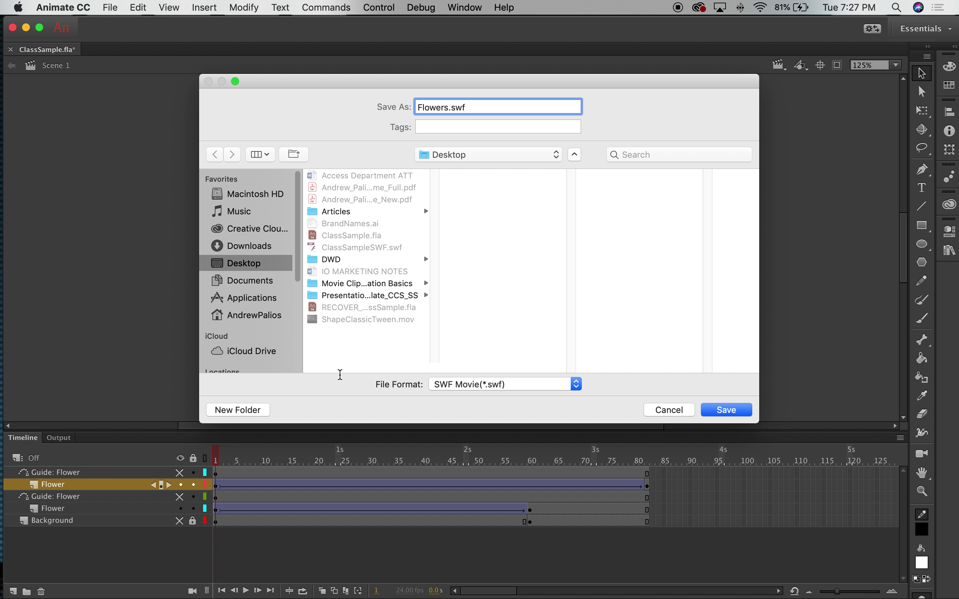
pyautogui.click(744, 414)
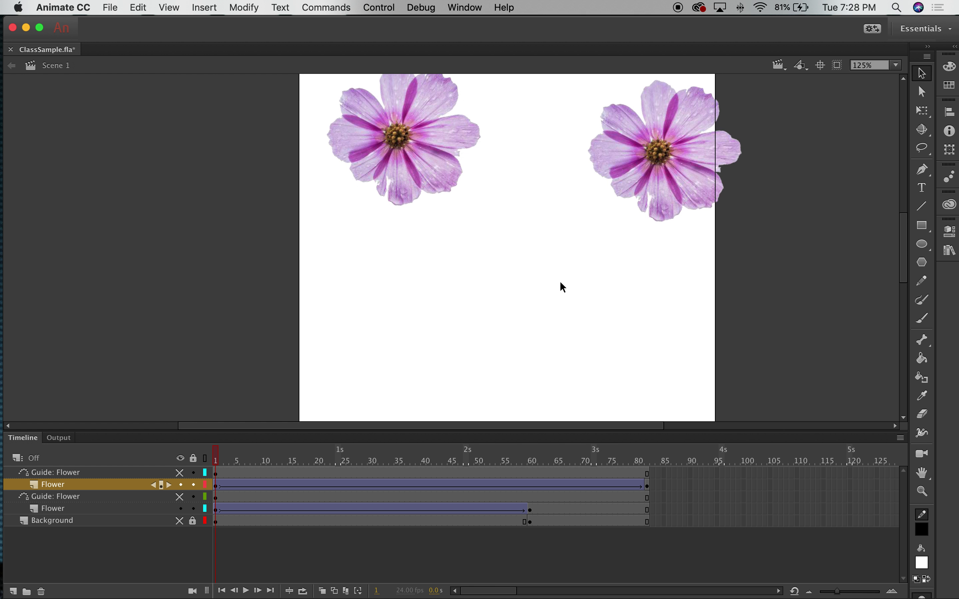
# - Open the exported Flowers.swf from the desktop in Flash Player and watch both flowers' motion
pyautogui.press('cmd+m')
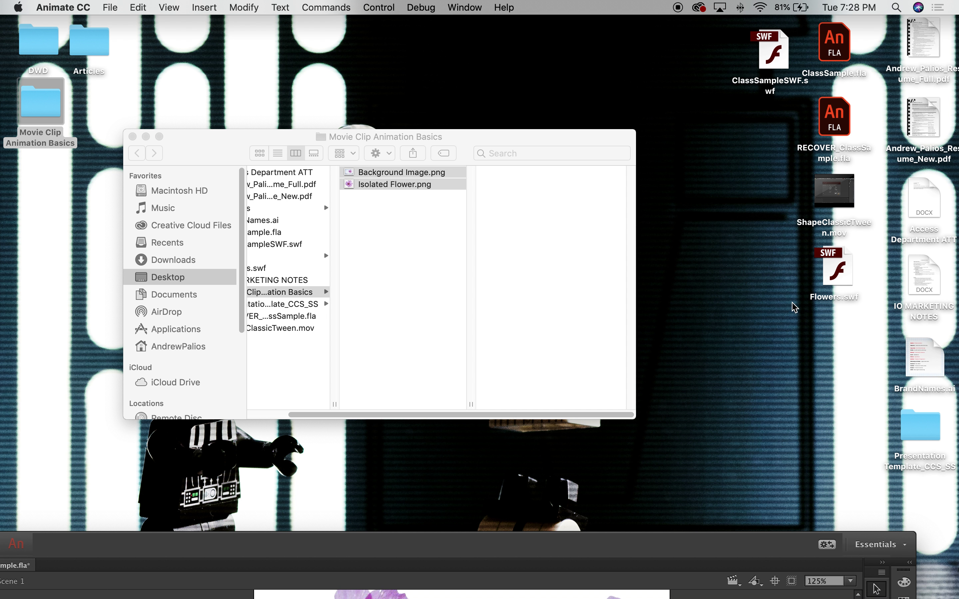
pyautogui.doubleClick(836, 273)
pyautogui.moveTo(217, 23); pyautogui.dragTo(390, 33)
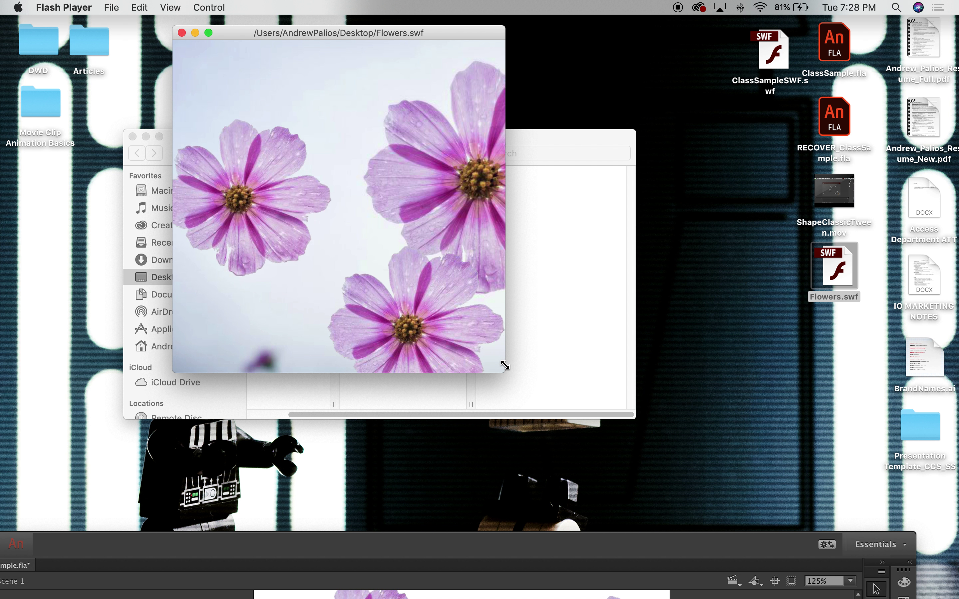
# - Switch back to the ClassSample.fla document in Animate CC and show the Background layer
pyautogui.click(593, 541)
pyautogui.moveTo(593, 542); pyautogui.dragTo(667, 56)
pyautogui.click(222, 550)
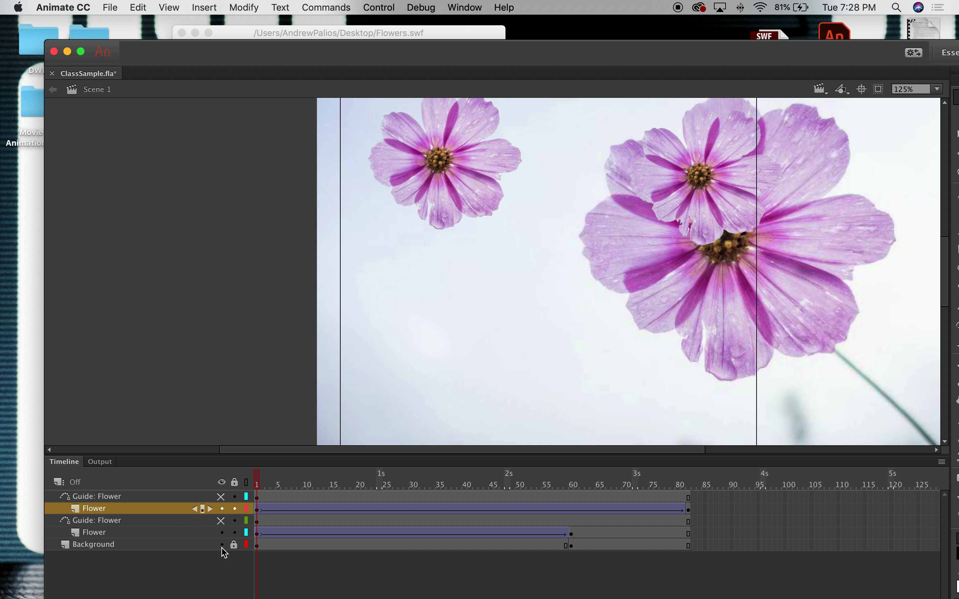
# - Check the Flowers.swf playback in Flash Player again and hide the Background layer in ClassSample.fla
pyautogui.moveTo(442, 64); pyautogui.dragTo(415, 408)
pyautogui.click(419, 278)
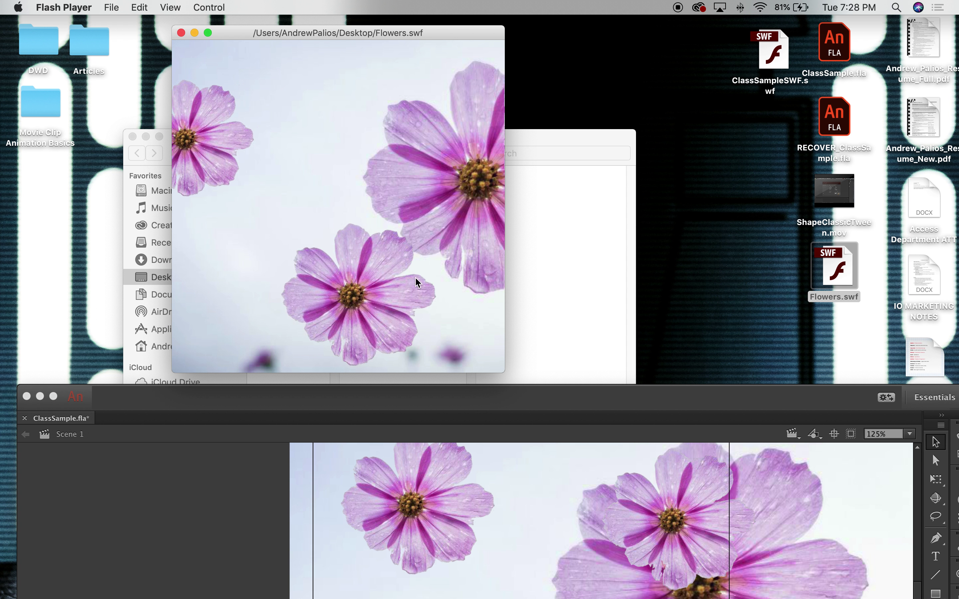
pyautogui.click(681, 411)
pyautogui.moveTo(453, 408); pyautogui.dragTo(487, 5)
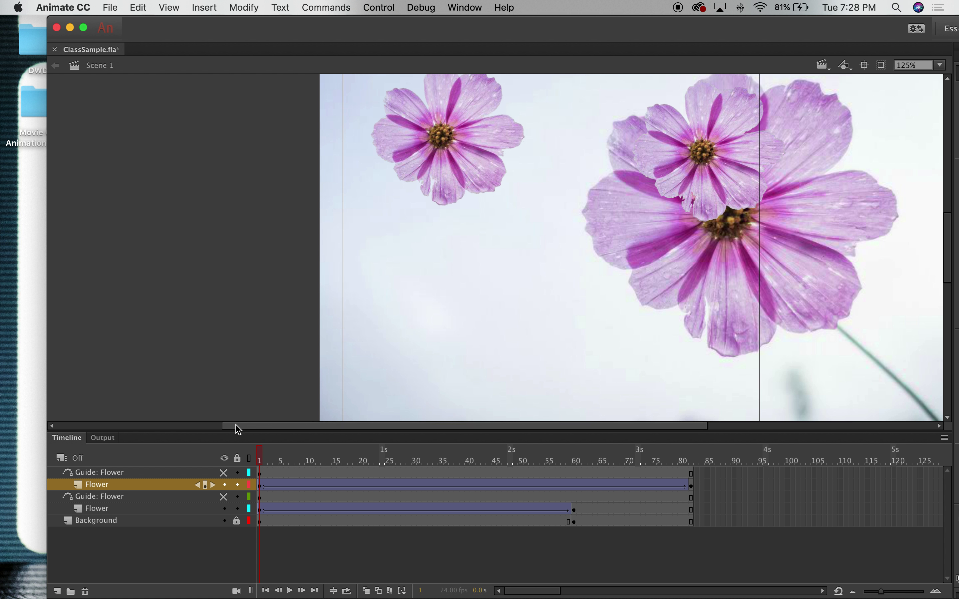
pyautogui.click(225, 520)
# - Bring Flash Player forward, clear away the Finder window and close the Flowers.swf movie
pyautogui.moveTo(321, 30); pyautogui.dragTo(412, 371)
pyautogui.moveTo(346, 34); pyautogui.dragTo(457, 33)
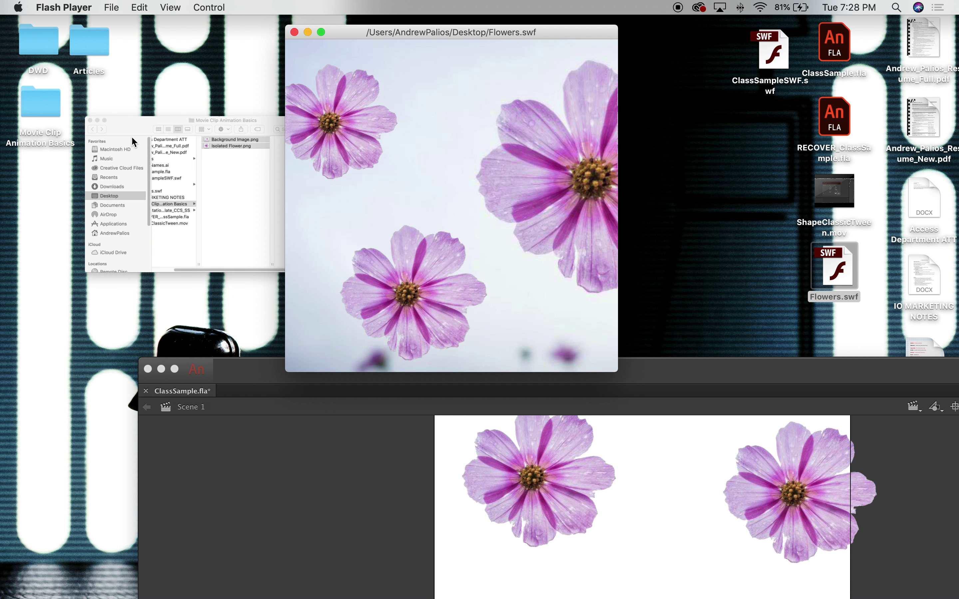
pyautogui.click(132, 136)
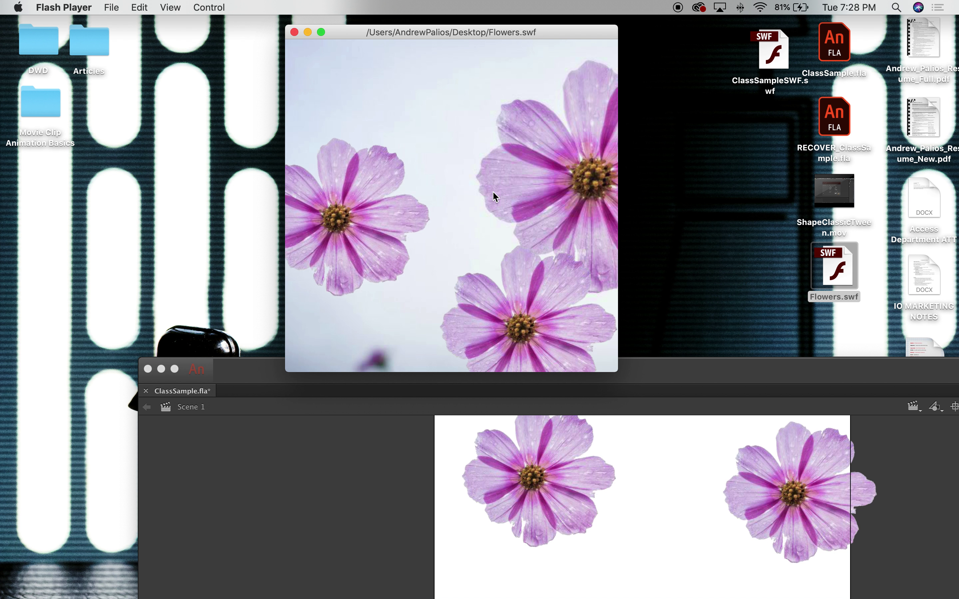
pyautogui.click(295, 32)
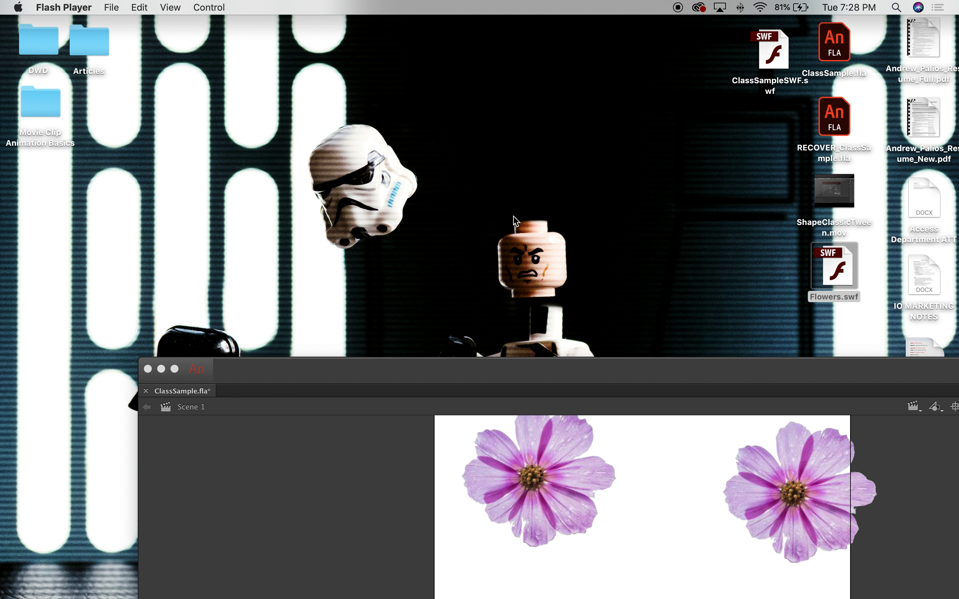
# - Return to ClassSample.fla in Animate CC, move its window back into full view and save the document
pyautogui.click(556, 395)
pyautogui.doubleClick(398, 362)
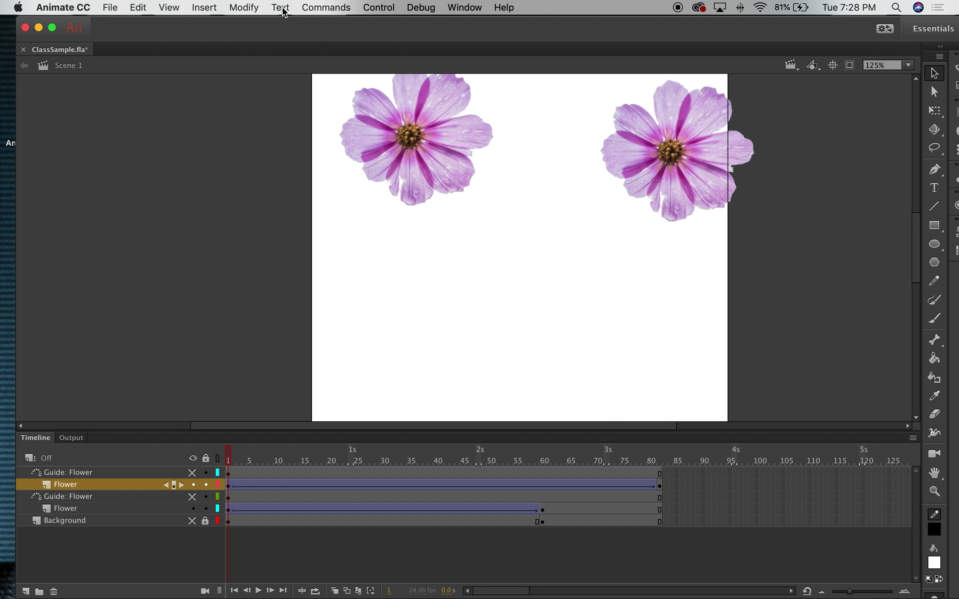
pyautogui.click(227, 486)
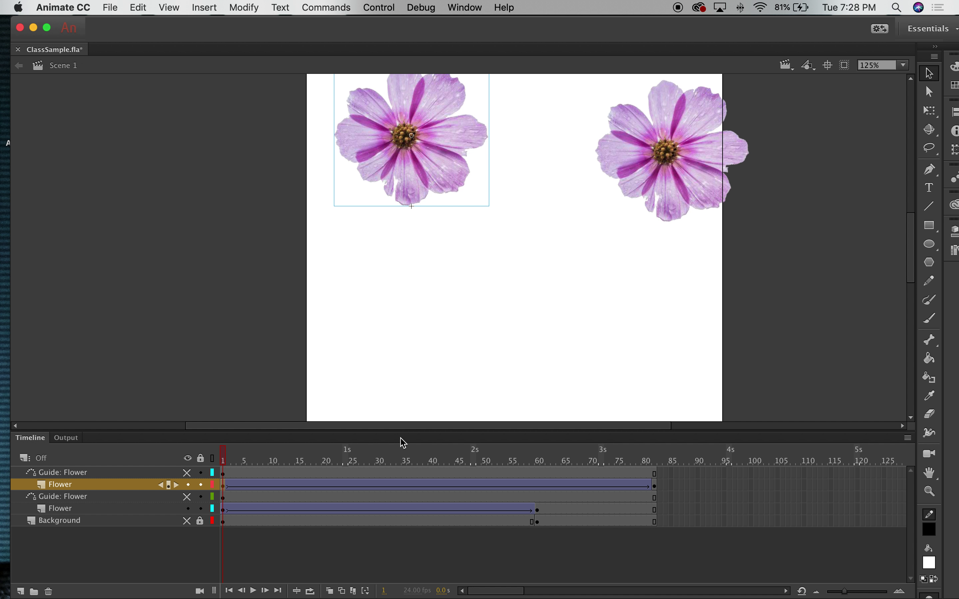
pyautogui.press('super+s')
# - Compare the Scene 1 timeline with the flower symbol's own timeline by entering and leaving the symbol
pyautogui.doubleClick(433, 113)
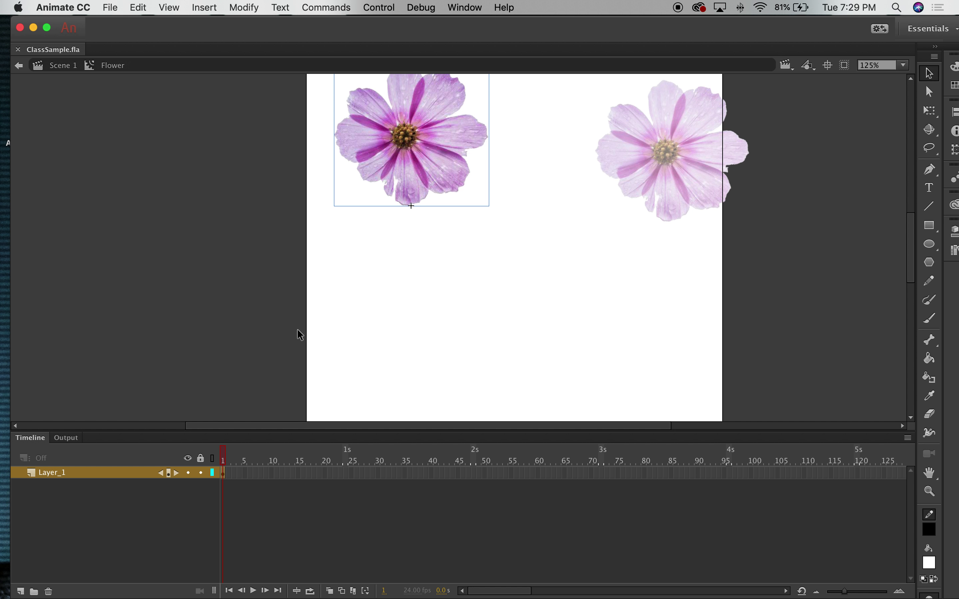
pyautogui.click(63, 66)
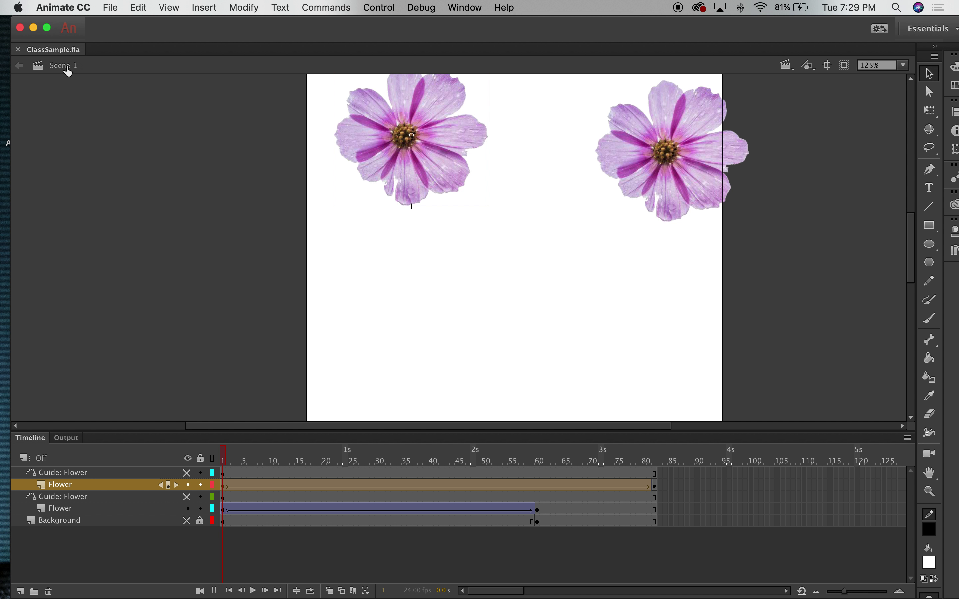
pyautogui.moveTo(223, 460); pyautogui.dragTo(157, 467)
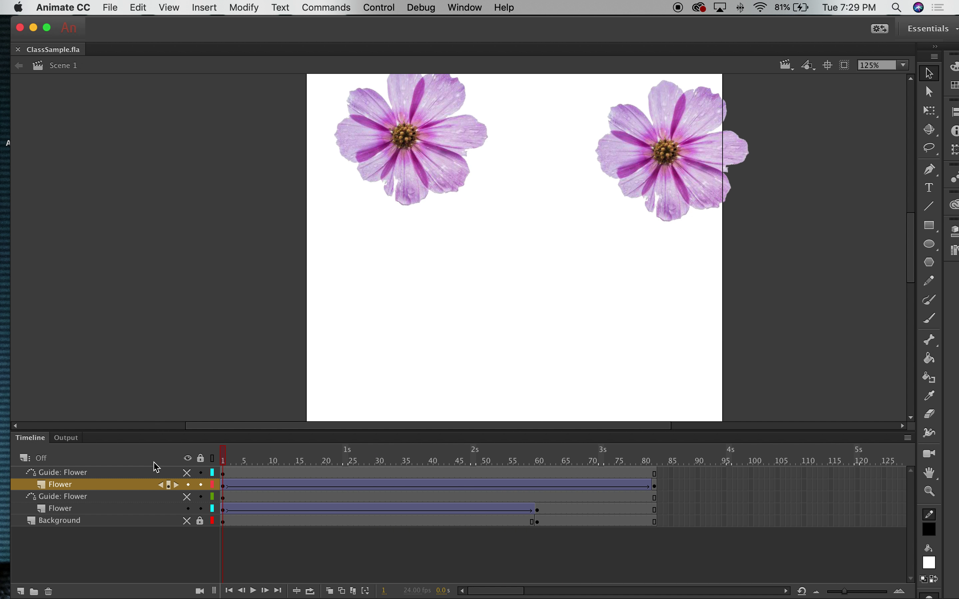
pyautogui.doubleClick(426, 137)
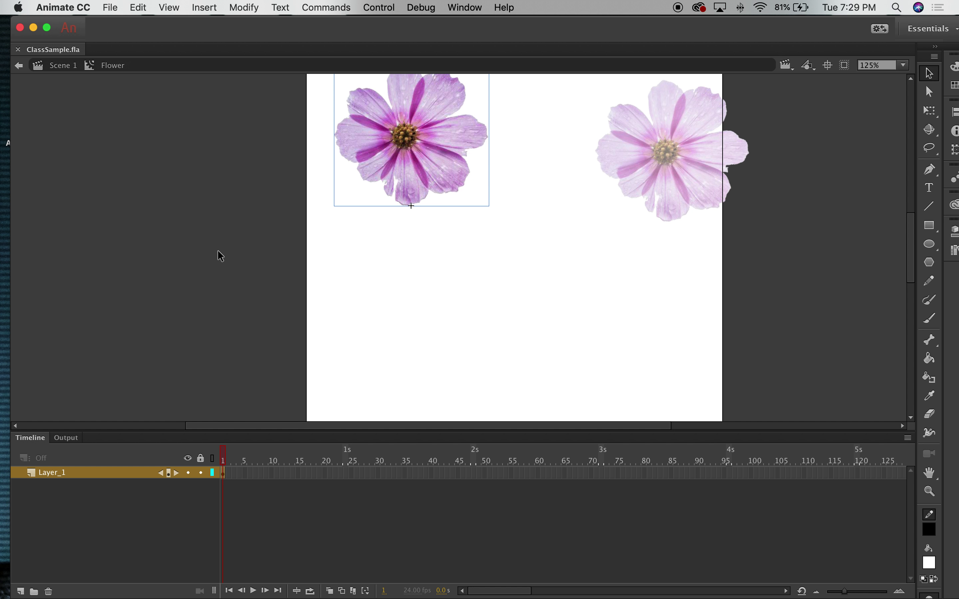
pyautogui.moveTo(222, 459); pyautogui.dragTo(266, 456)
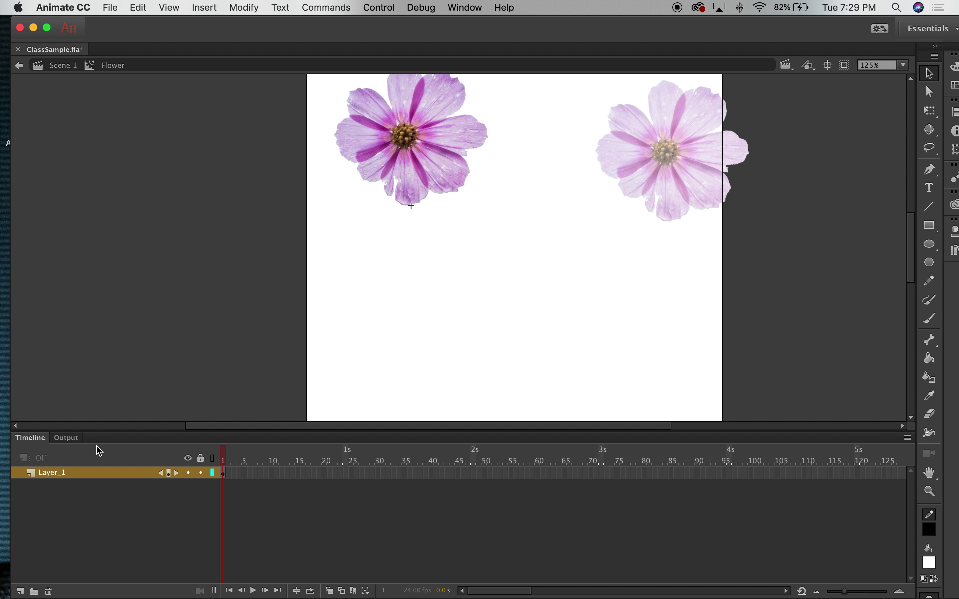
pyautogui.click(63, 67)
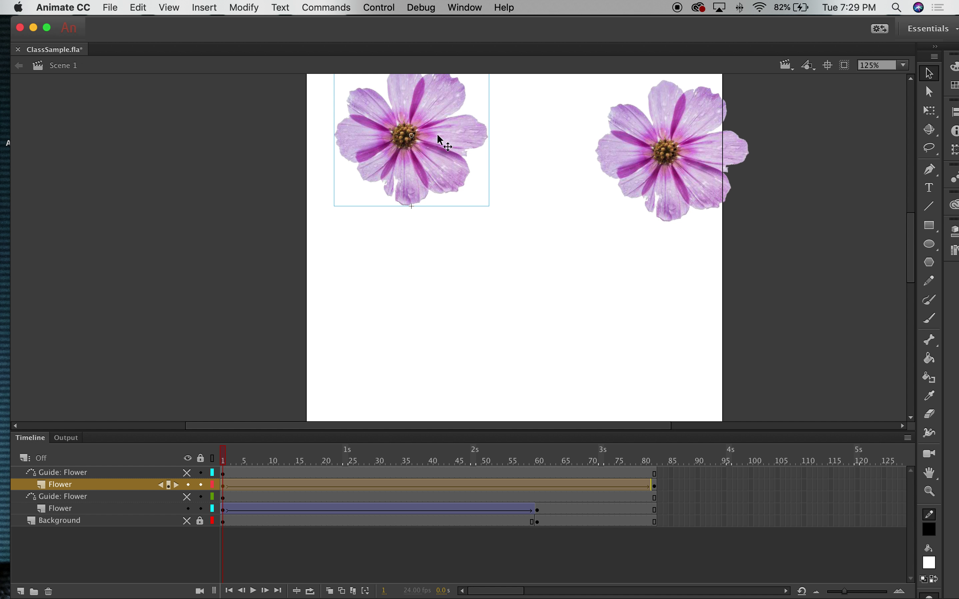
pyautogui.doubleClick(450, 115)
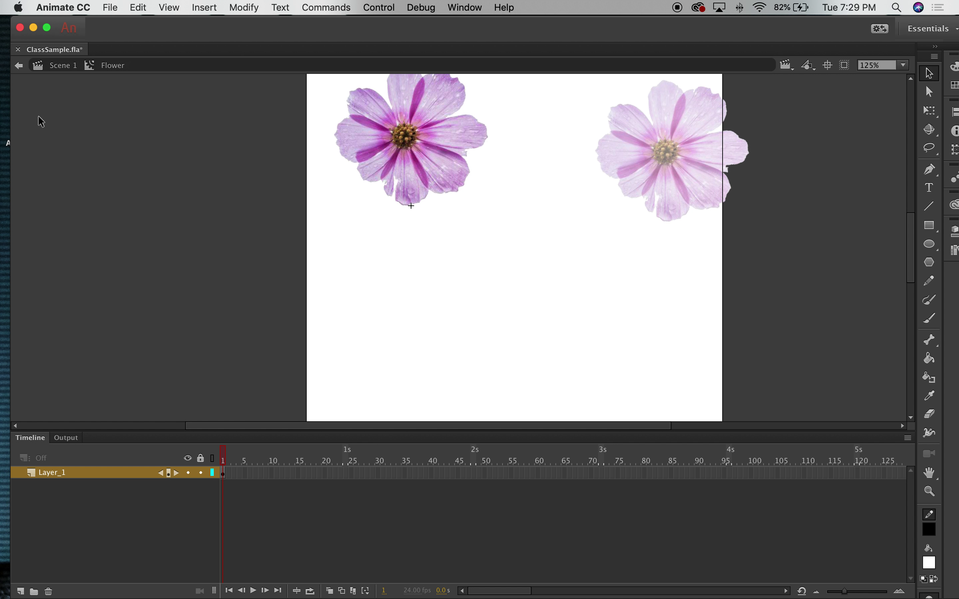
pyautogui.click(65, 70)
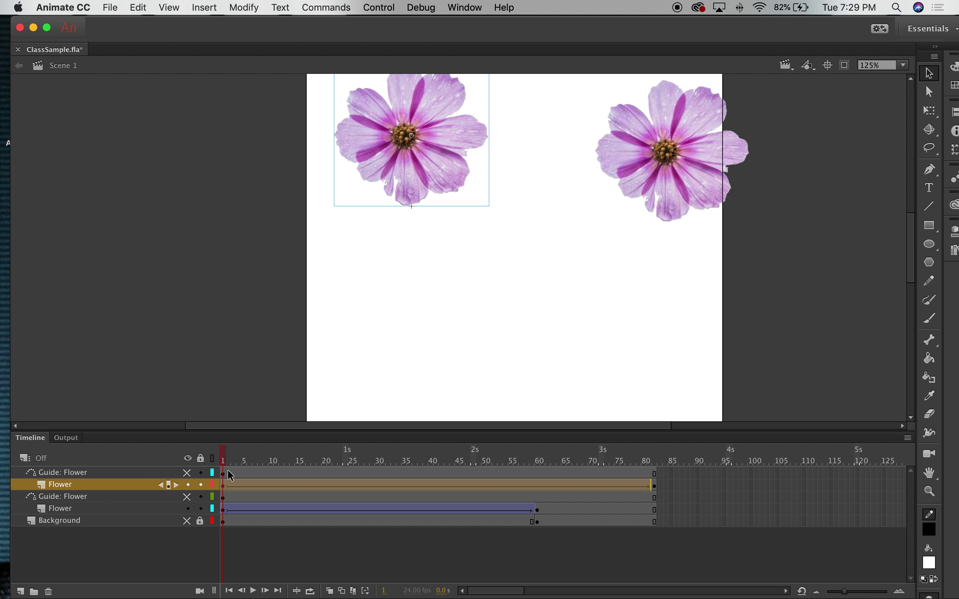
pyautogui.moveTo(224, 456); pyautogui.dragTo(200, 447)
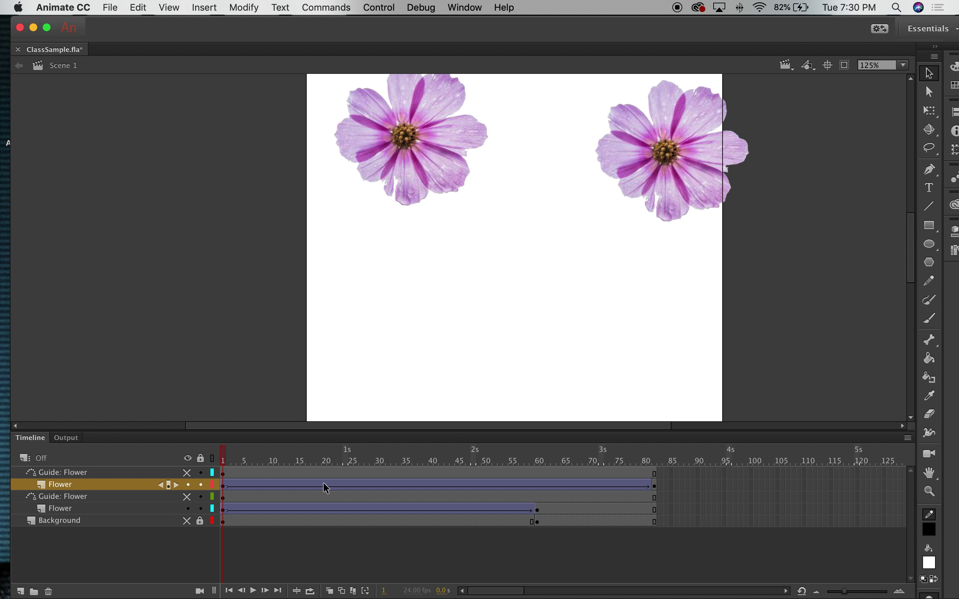
pyautogui.moveTo(233, 461); pyautogui.dragTo(165, 466)
# - Open the upper-left flower's symbol for editing and show the properties of its Isolated Flower.png bitmap
pyautogui.doubleClick(378, 115)
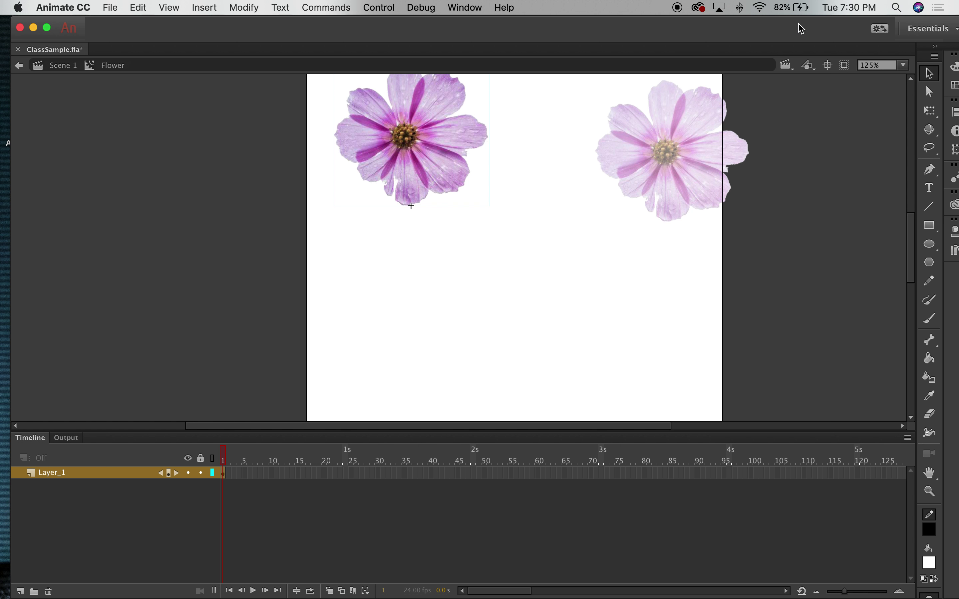
pyautogui.moveTo(799, 24); pyautogui.dragTo(783, 25)
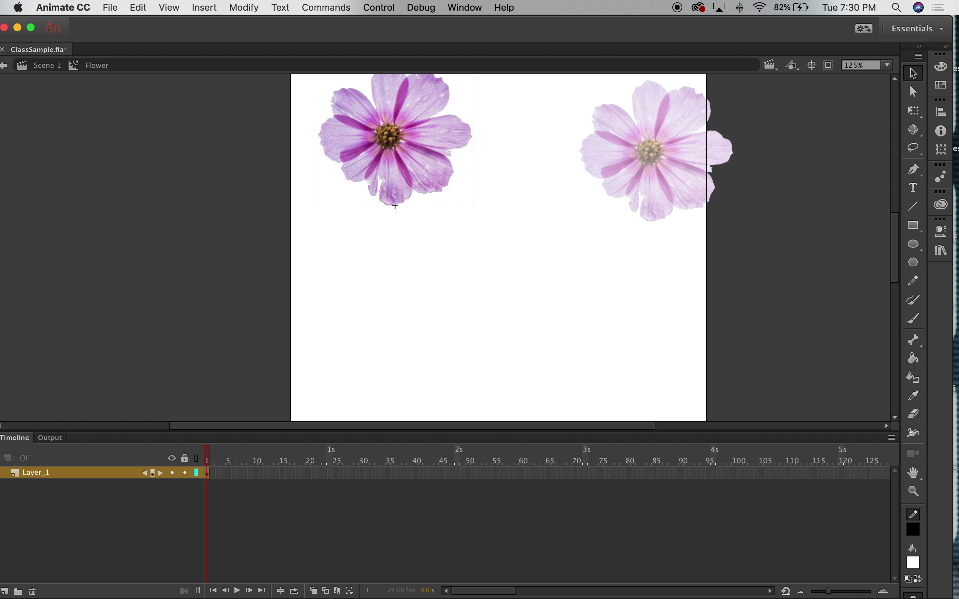
pyautogui.click(945, 231)
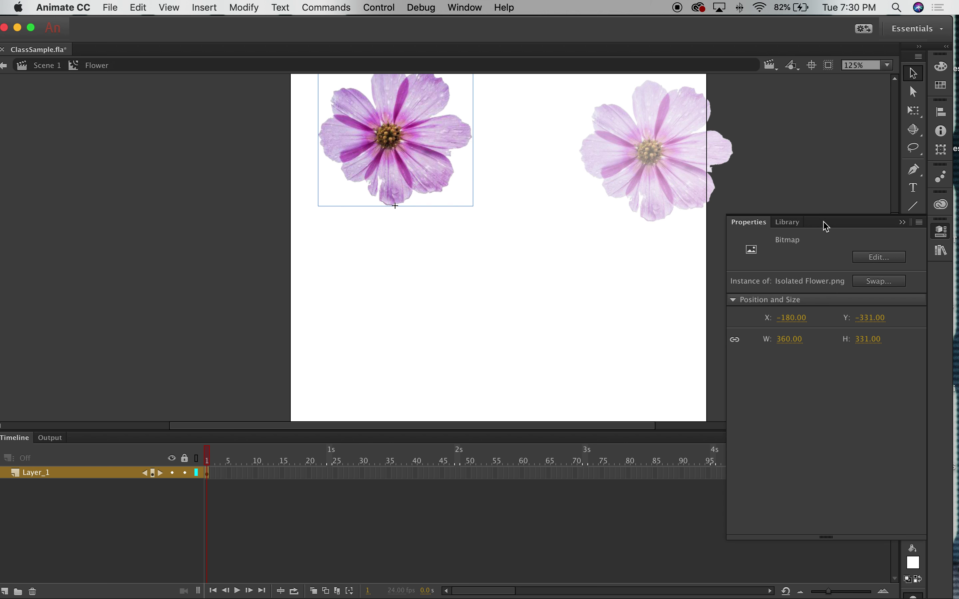
pyautogui.moveTo(824, 223); pyautogui.dragTo(810, 131)
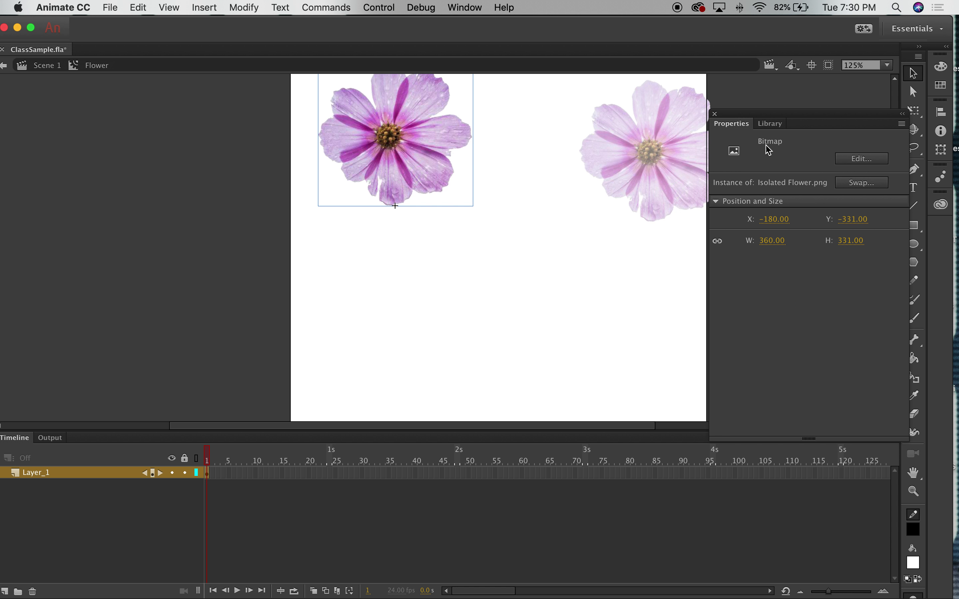
pyautogui.moveTo(804, 116); pyautogui.dragTo(804, 130)
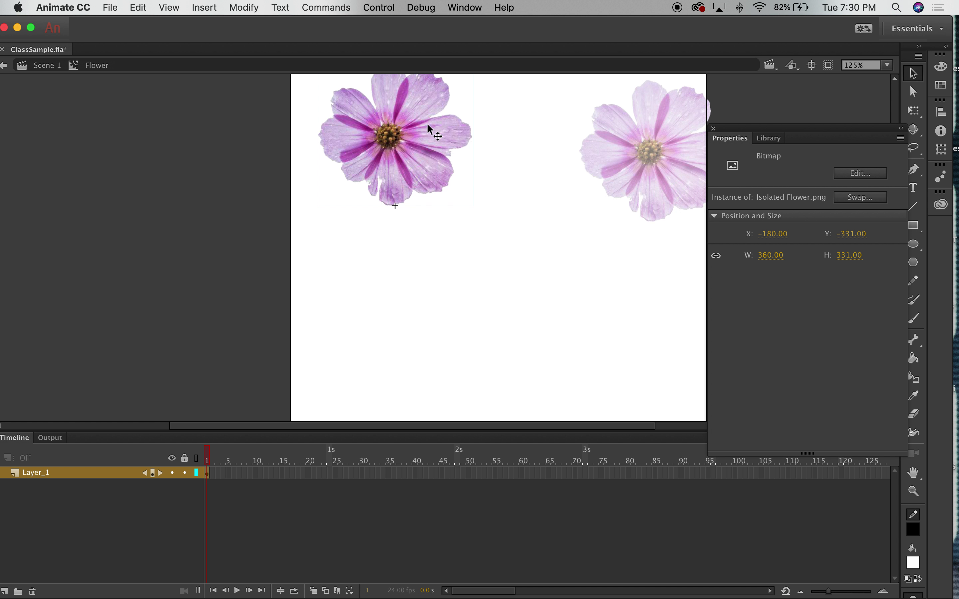
# - Convert the bitmap inside the Flower symbol to a Movie Clip symbol, keeping the default name
pyautogui.rightClick(400, 133)
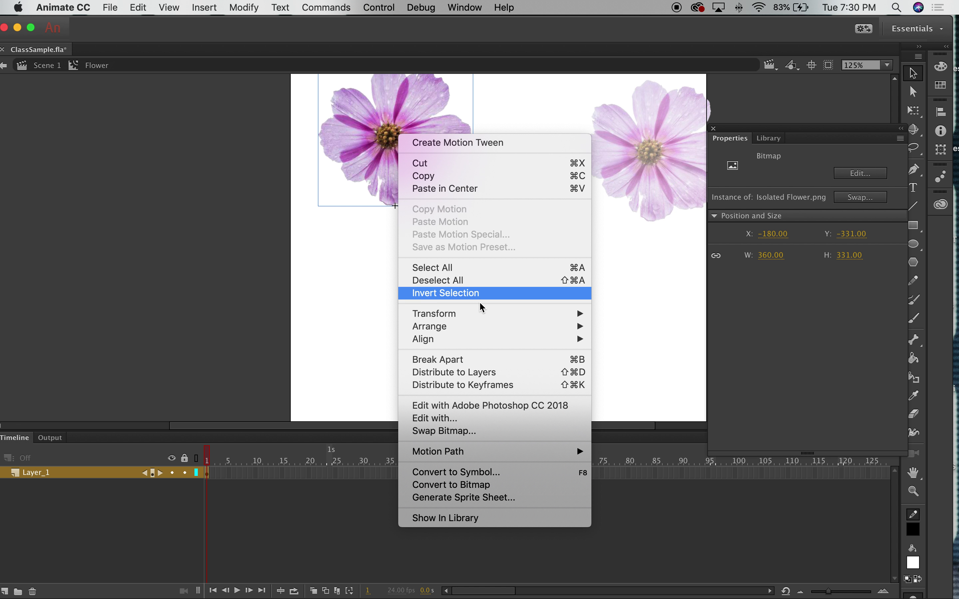
pyautogui.click(480, 478)
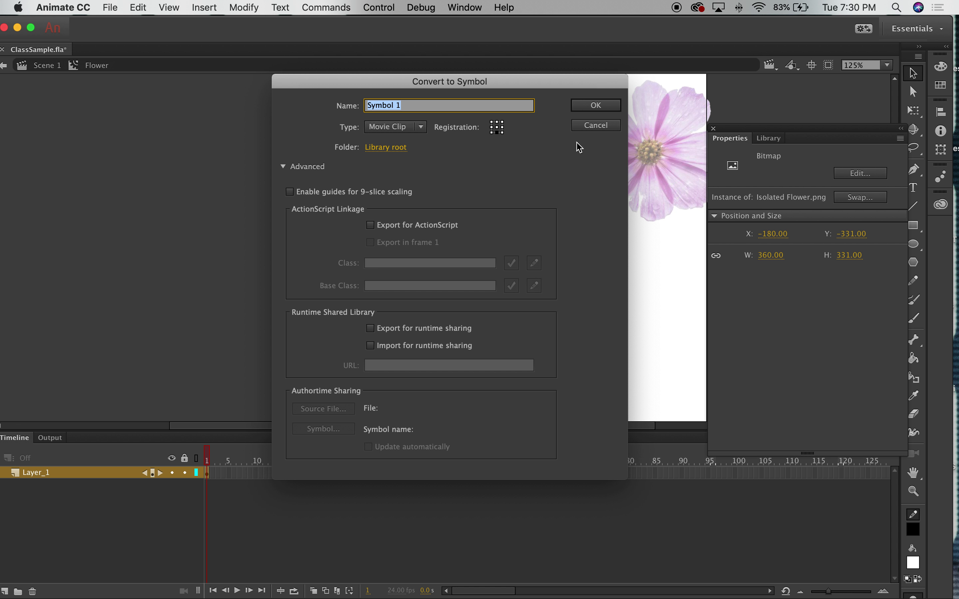
pyautogui.click(619, 106)
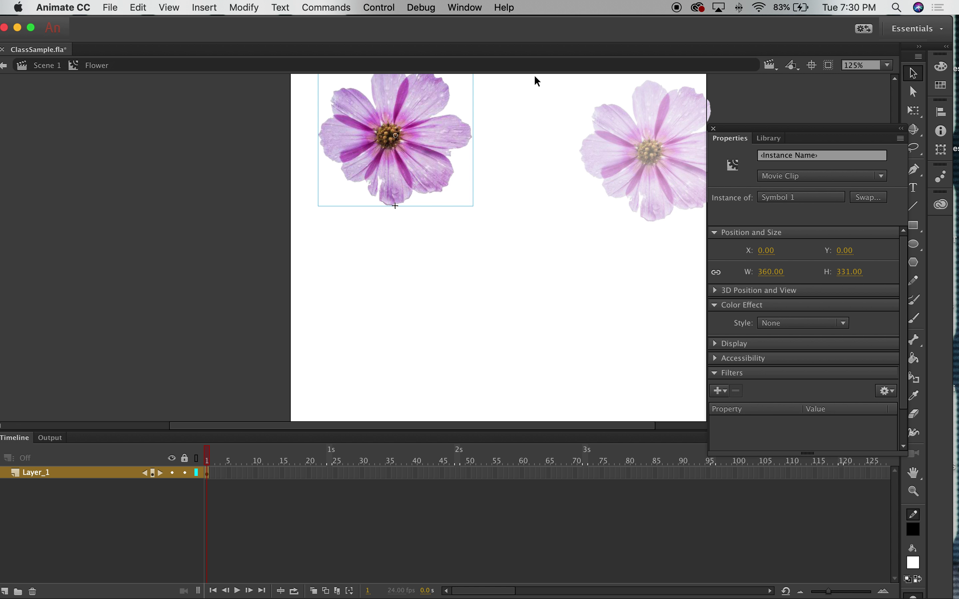
# - Try to give the nested flower movie clip the instance name Flower
pyautogui.click(292, 178)
pyautogui.click(453, 131)
pyautogui.click(811, 156)
pyautogui.write('Flower')
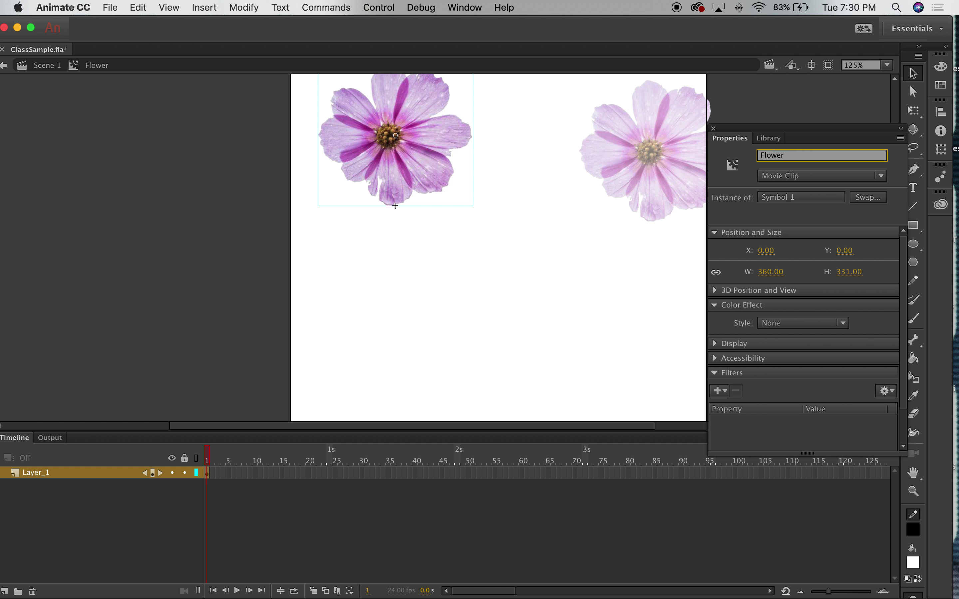
pyautogui.click(808, 111)
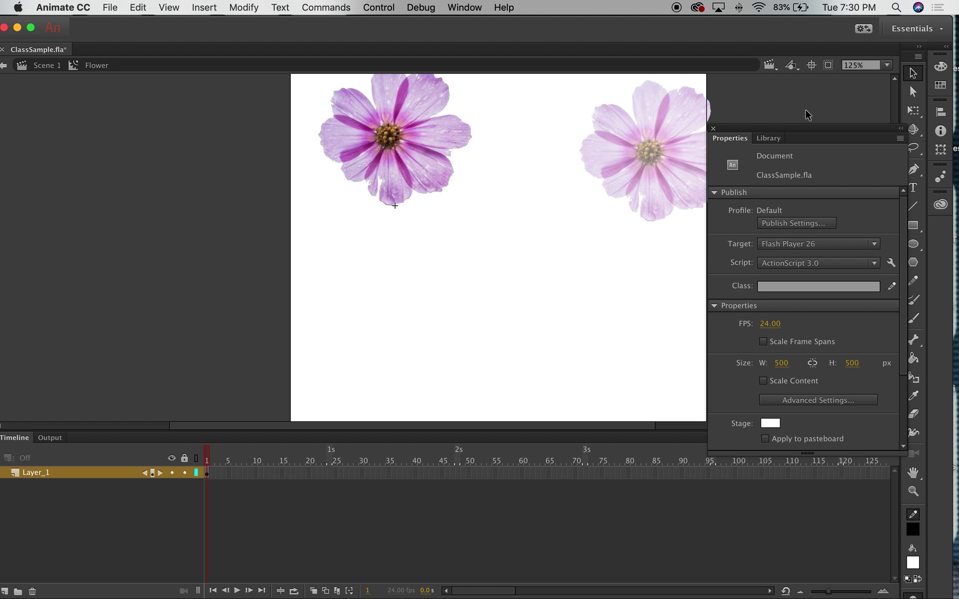
pyautogui.click(435, 118)
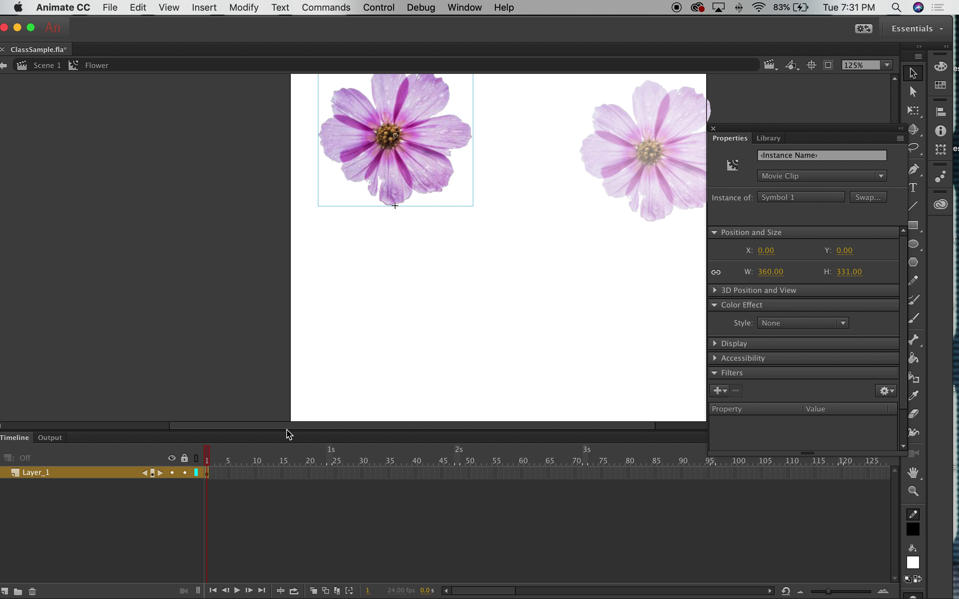
# - Enlarge the timeline area and rename the Flower symbol's Layer_1 as Spin
pyautogui.moveTo(287, 431); pyautogui.dragTo(284, 295)
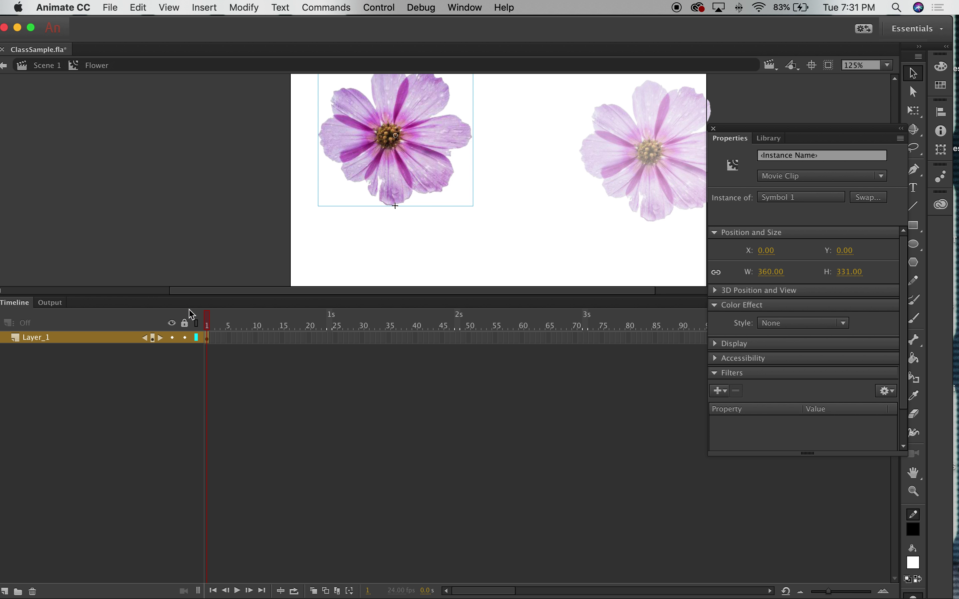
pyautogui.doubleClick(38, 338)
pyautogui.write('Spin')
pyautogui.press('Return')
# - Insert a keyframe at frame 10 of the Spin layer
pyautogui.click(207, 339)
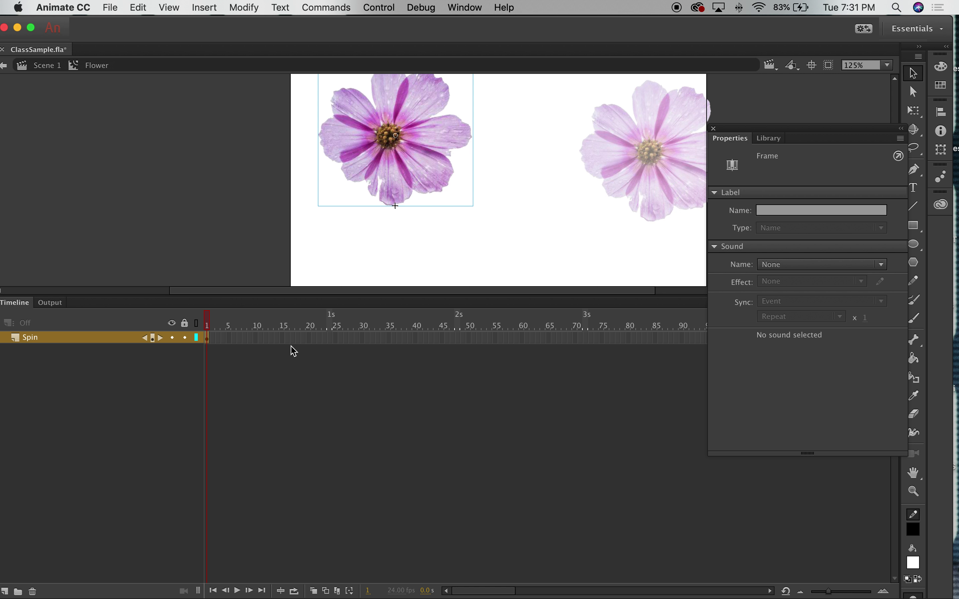
pyautogui.click(256, 339)
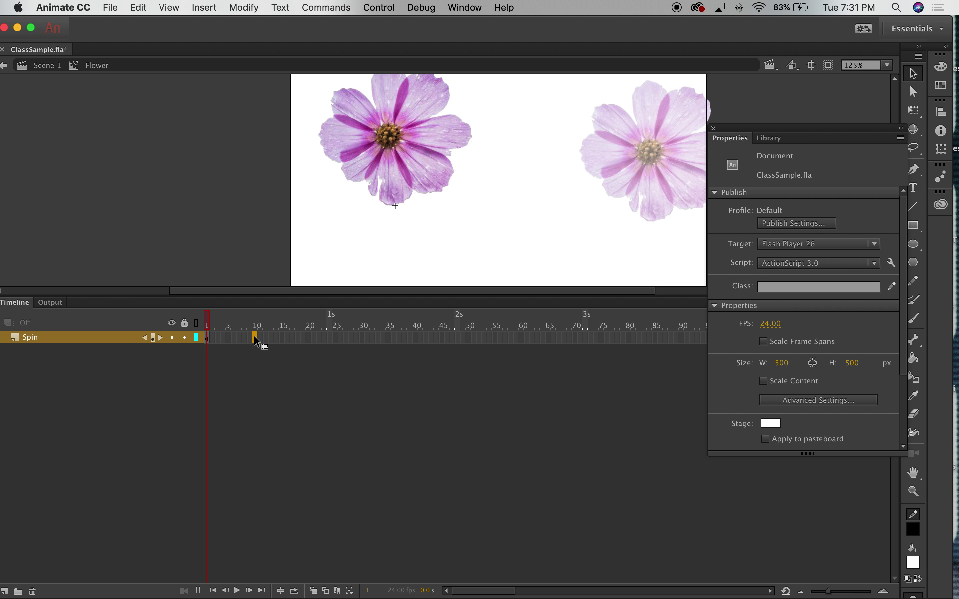
pyautogui.rightClick(257, 339)
pyautogui.click(261, 338)
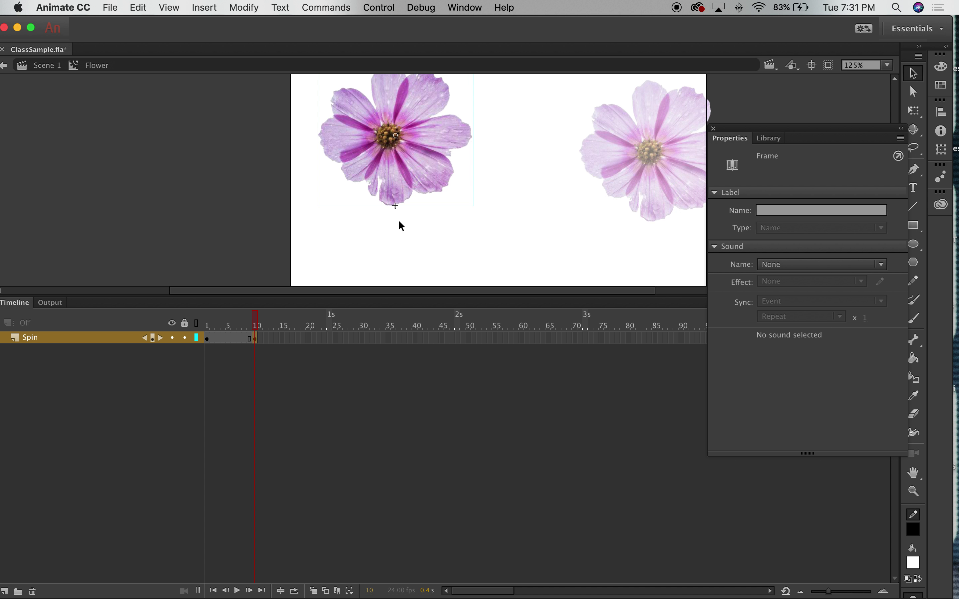
# - Rotate the flower instance at frame 10 of the Spin layer by 90 degrees using Scale and Rotate
pyautogui.click(443, 124)
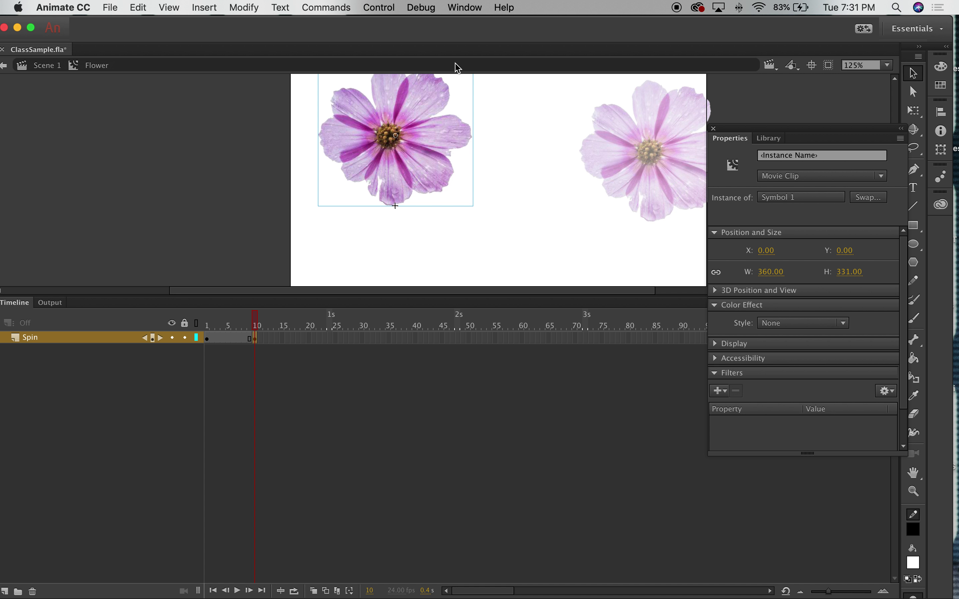
pyautogui.click(311, 7)
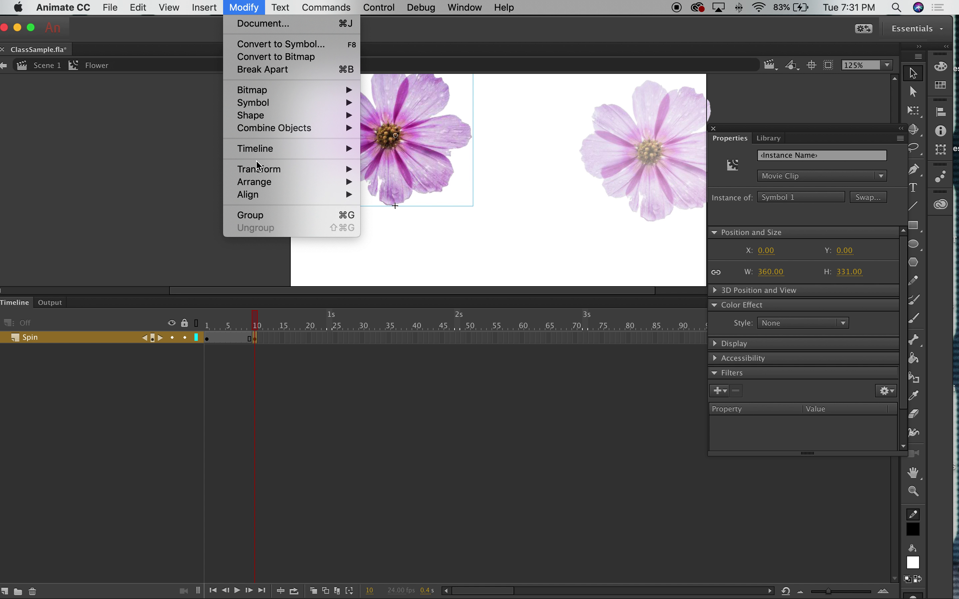
pyautogui.moveTo(244, 174)
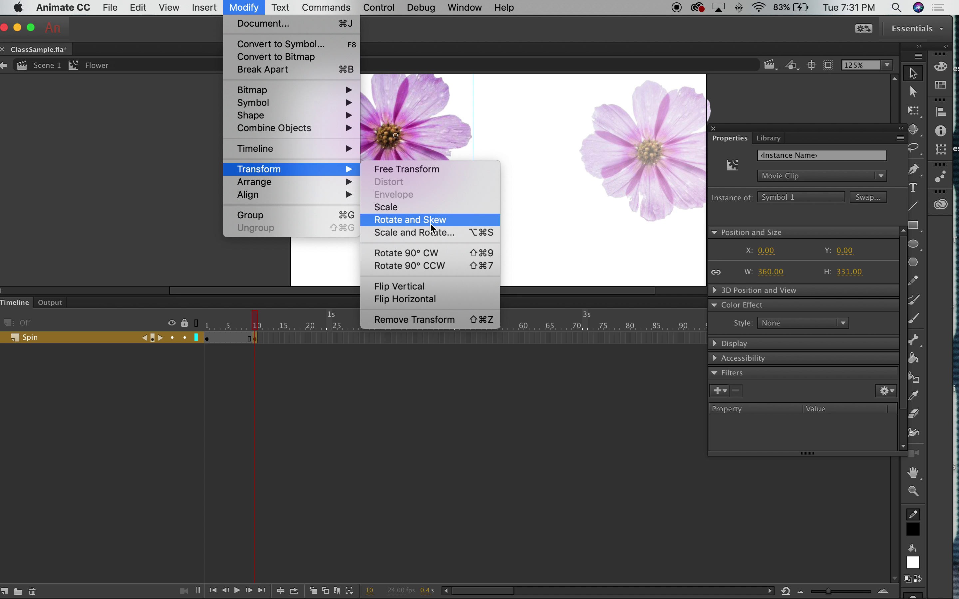
pyautogui.click(413, 234)
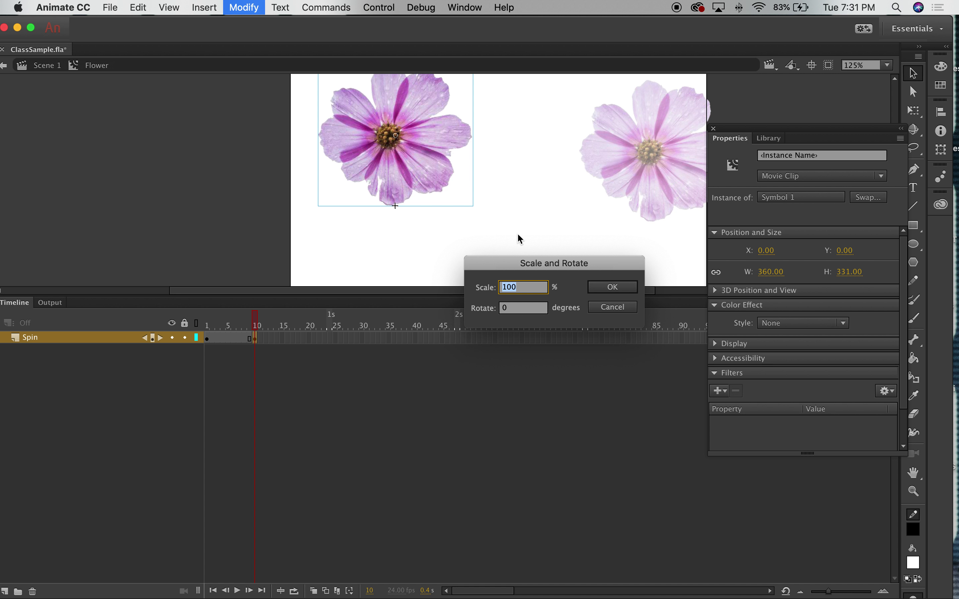
pyautogui.click(523, 310)
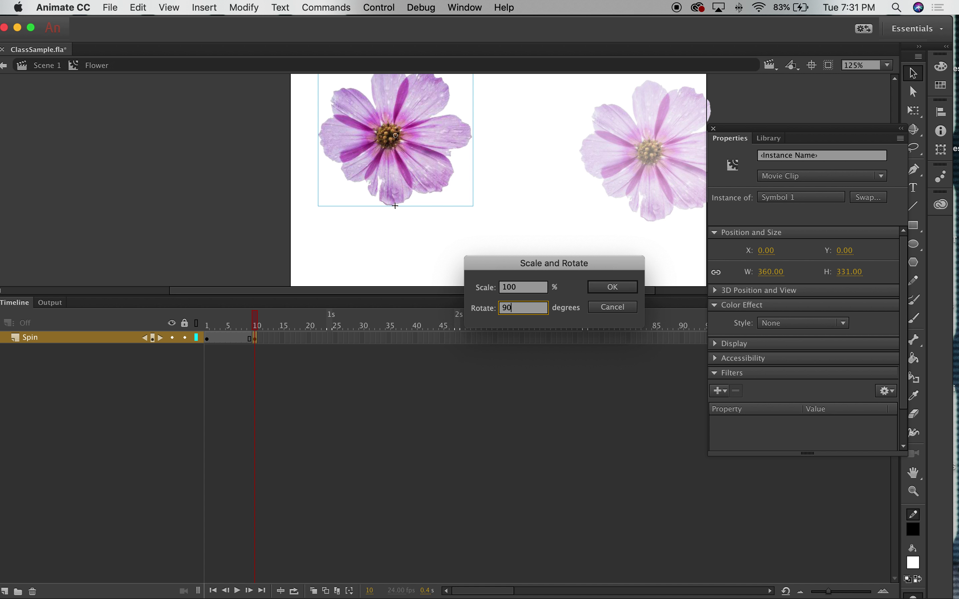
pyautogui.click(612, 288)
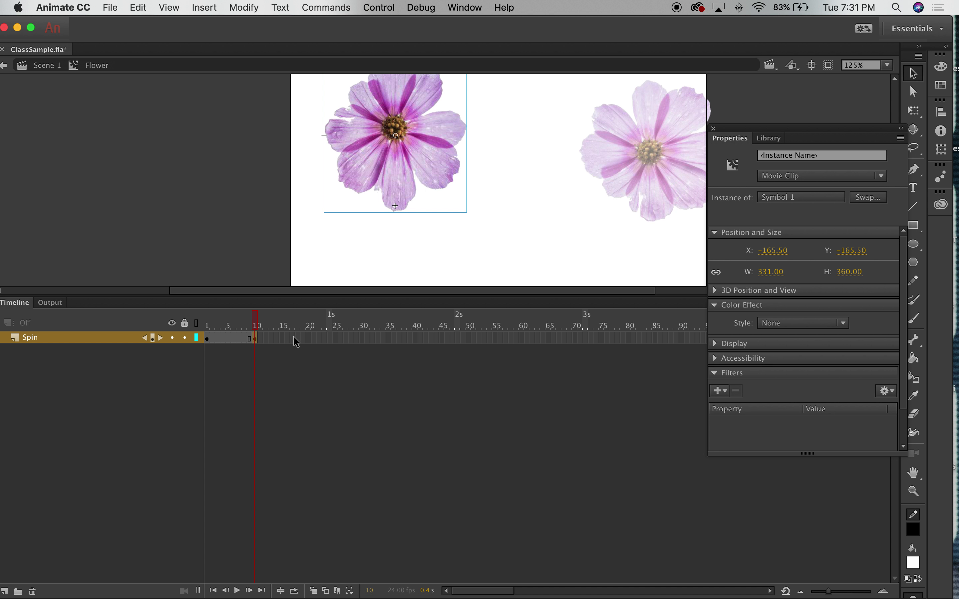
# - Insert a keyframe at frame 20 of the Spin layer
pyautogui.click(310, 339)
pyautogui.rightClick(312, 341)
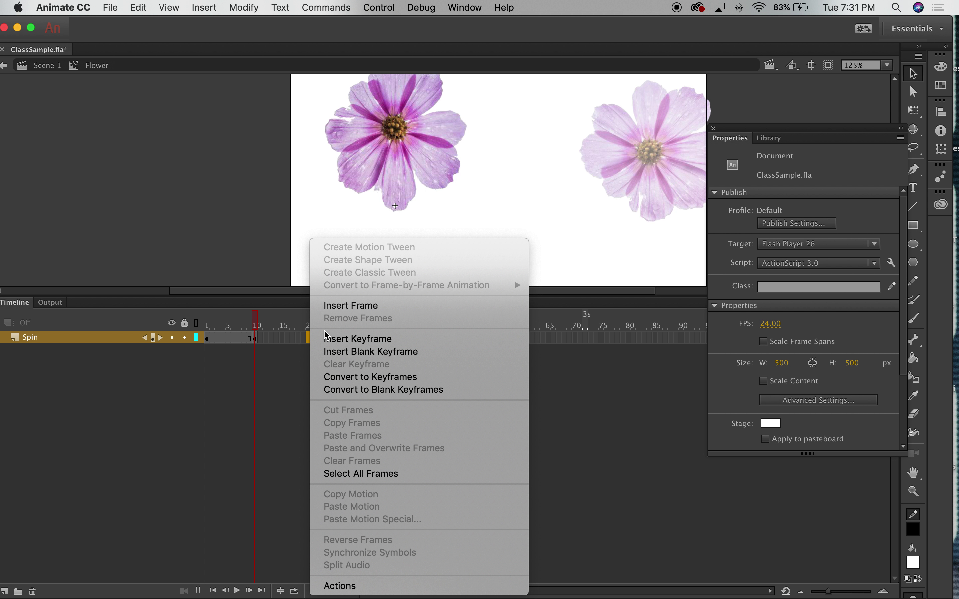
pyautogui.click(354, 340)
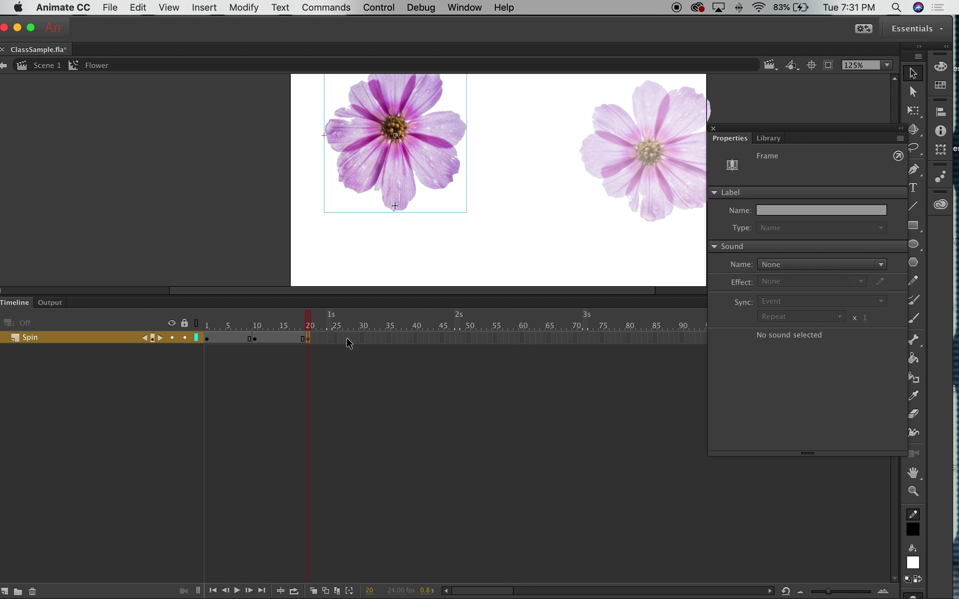
# - Rotate the flower instance at frame 20 by 180 degrees, keeping the scale at 100%
pyautogui.click(424, 167)
pyautogui.click(242, 7)
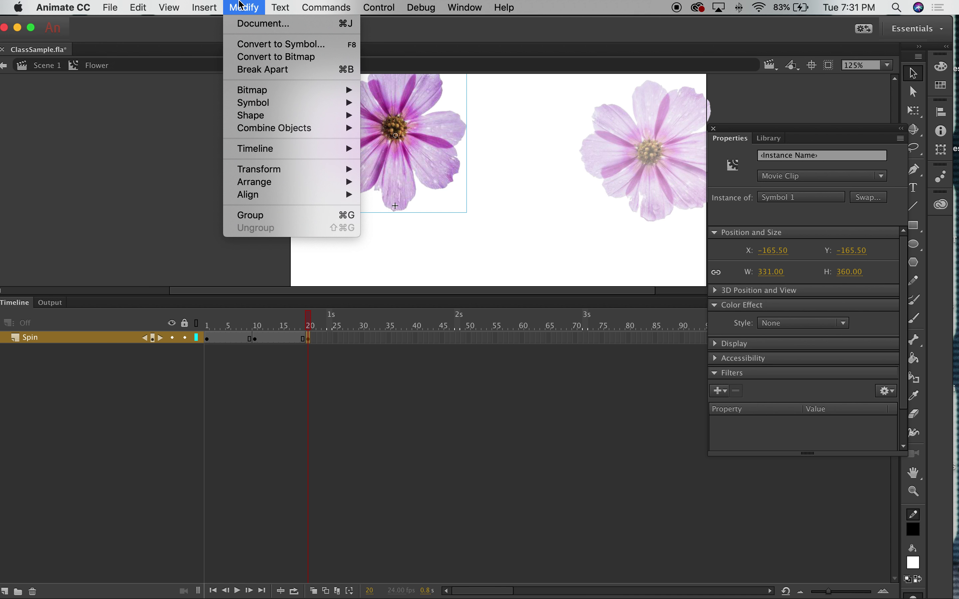
pyautogui.moveTo(343, 175)
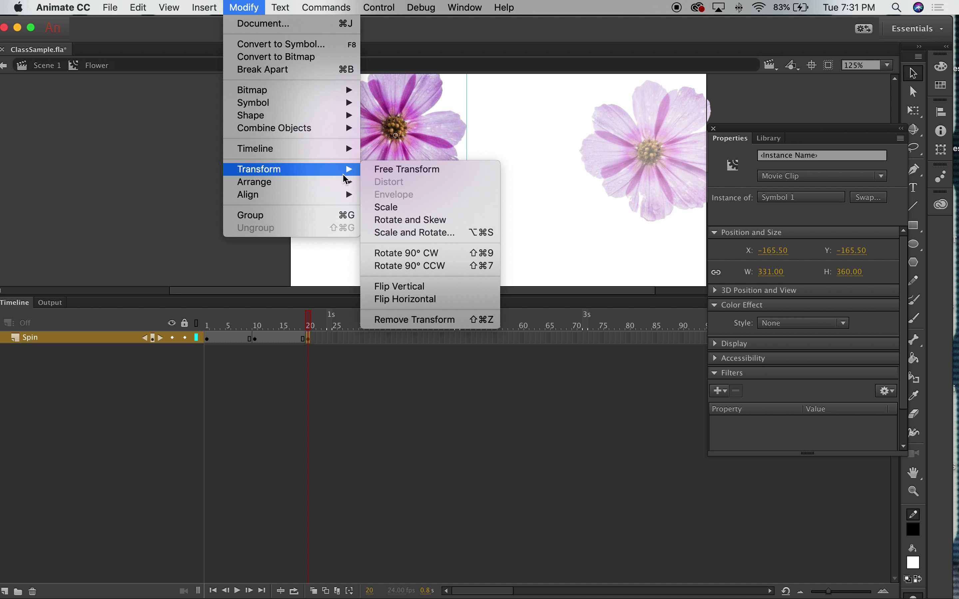
pyautogui.click(418, 233)
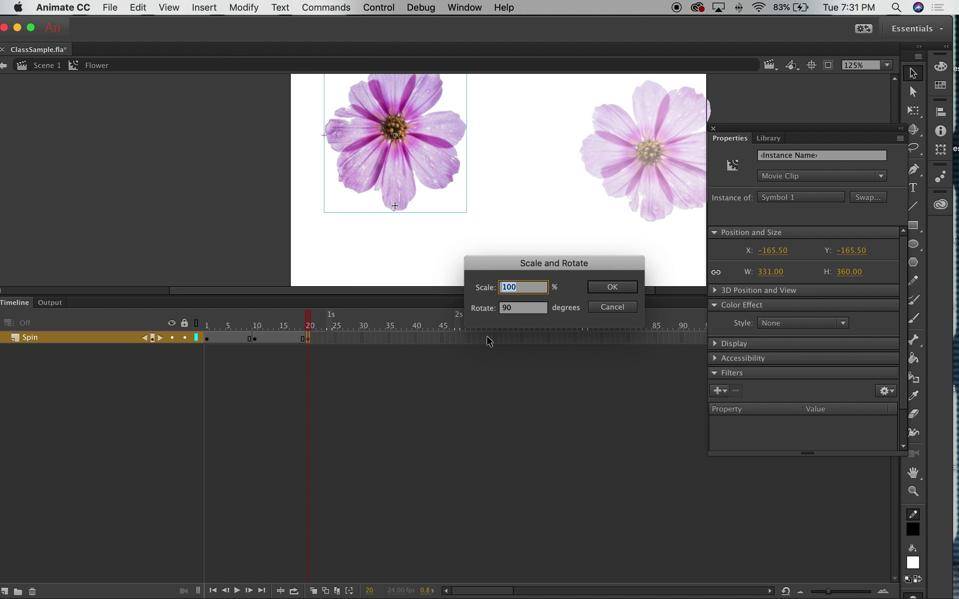
pyautogui.click(517, 309)
pyautogui.write('18')
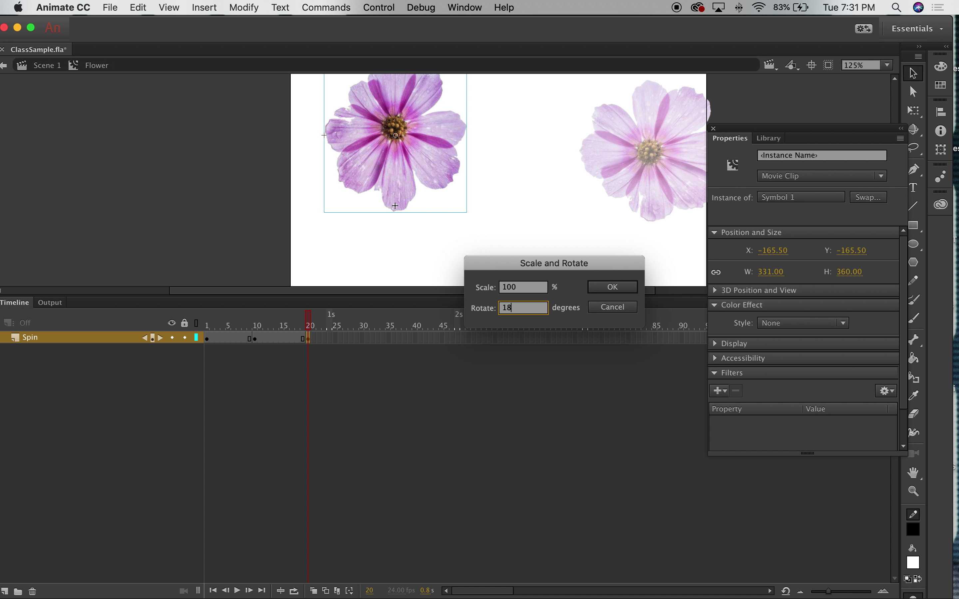
pyautogui.click(613, 287)
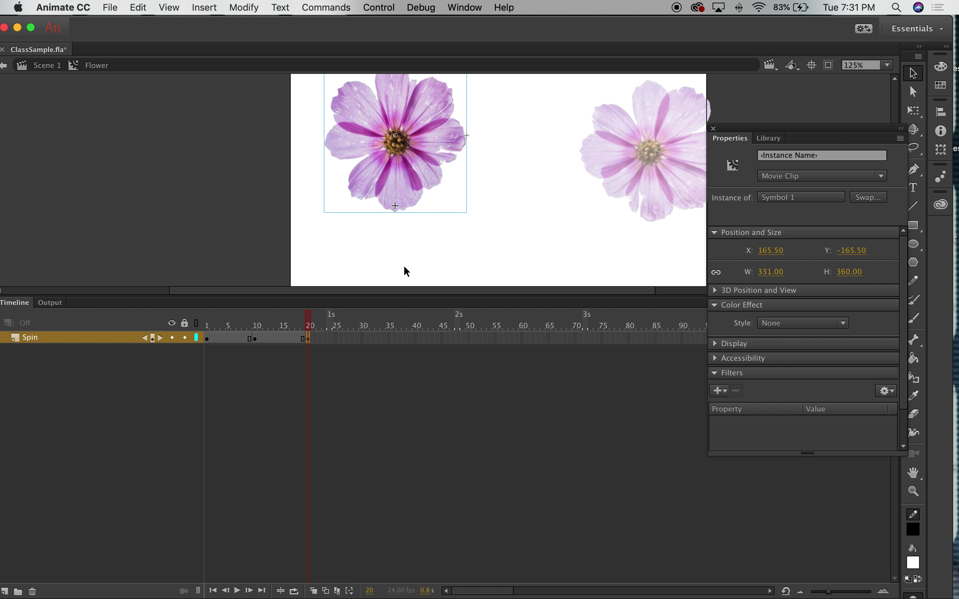
# - Insert a keyframe at frame 30 of the Spin layer
pyautogui.click(360, 339)
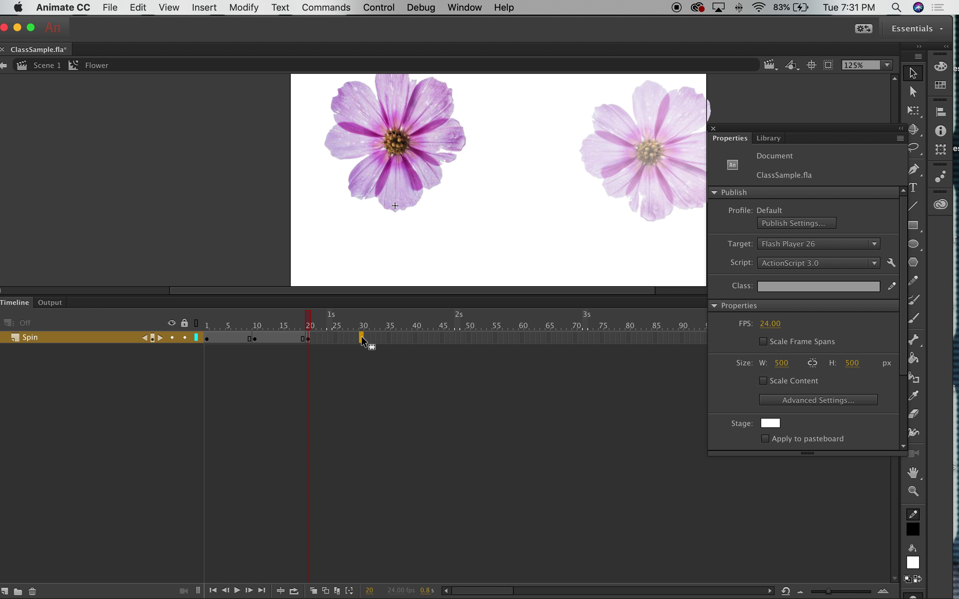
pyautogui.rightClick(362, 339)
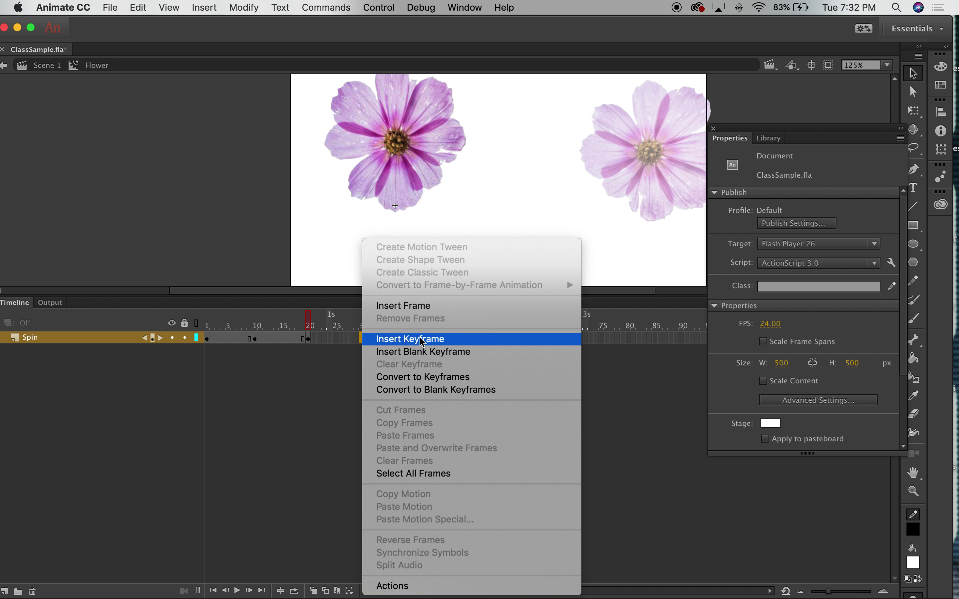
pyautogui.click(423, 342)
# - Rotate the flower instance at frame 30 by 270 degrees, keeping the scale at 100%
pyautogui.click(366, 151)
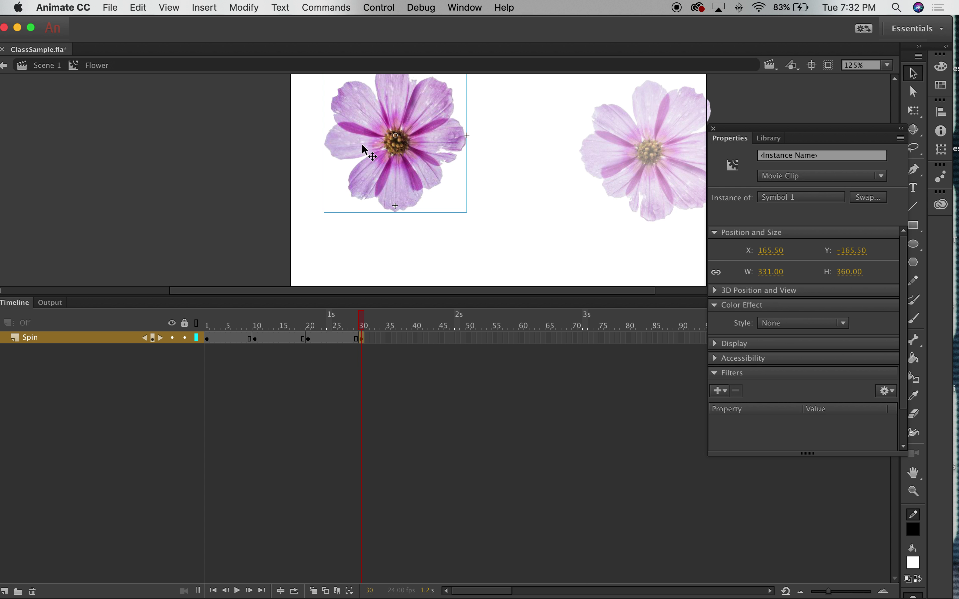
pyautogui.click(244, 7)
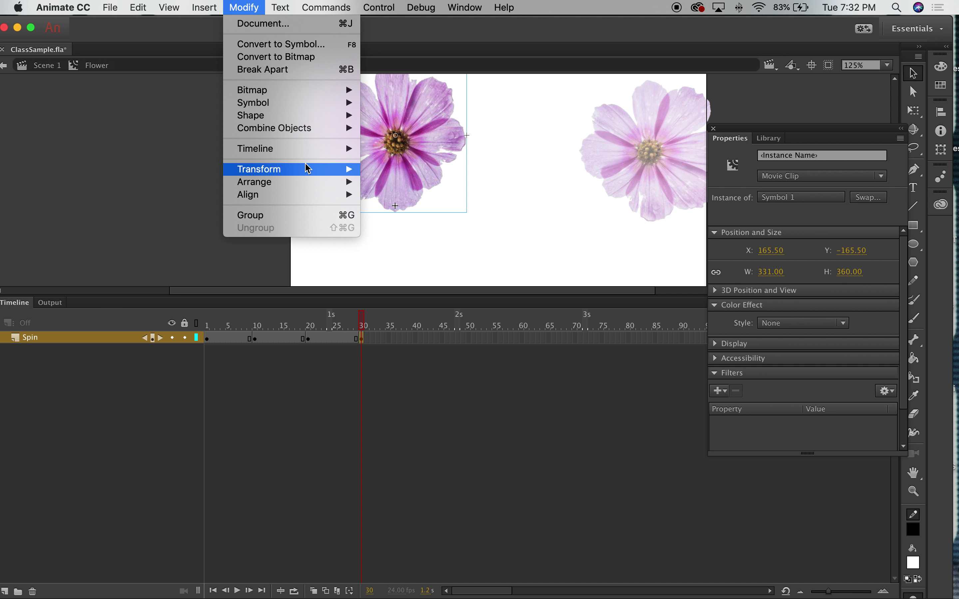
pyautogui.moveTo(309, 169)
pyautogui.click(438, 234)
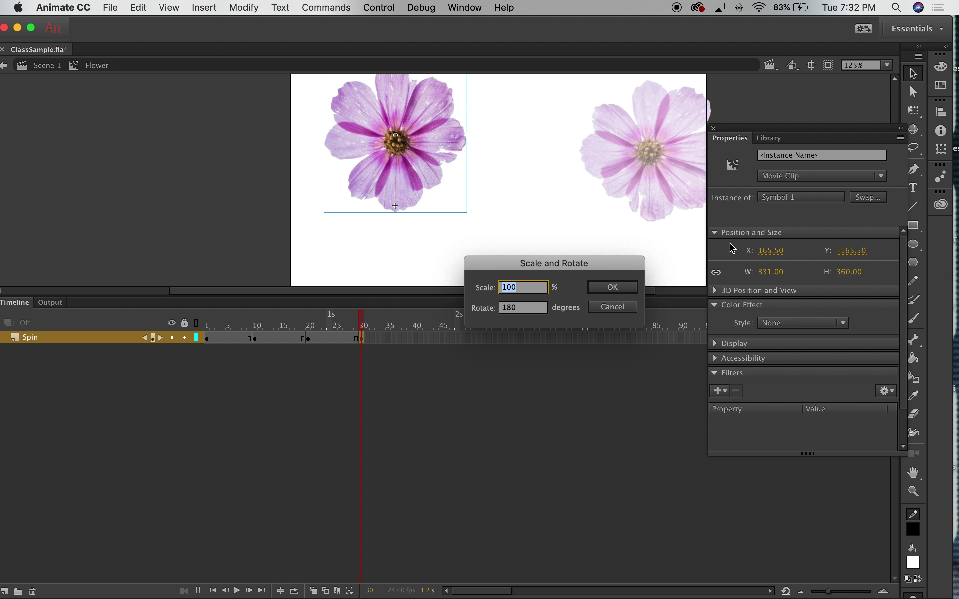
pyautogui.press('Tab')
pyautogui.write('2')
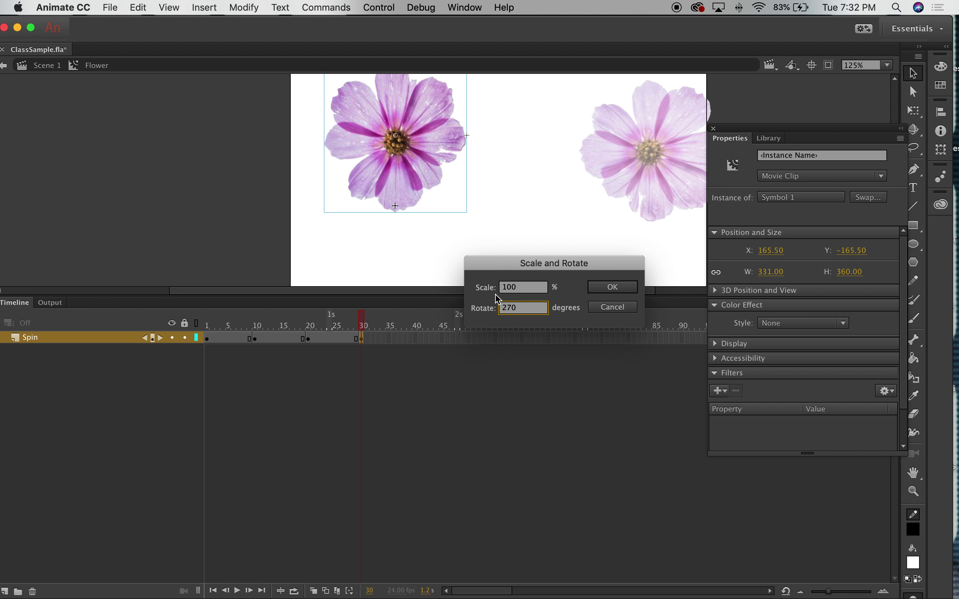
pyautogui.click(623, 290)
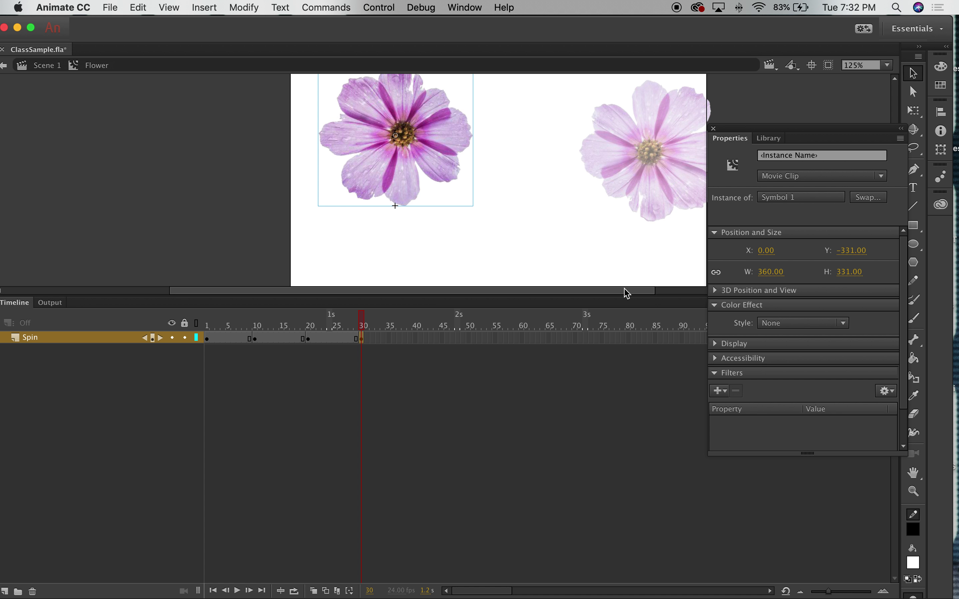
# - Insert a keyframe at frame 40 of the Spin layer
pyautogui.click(415, 339)
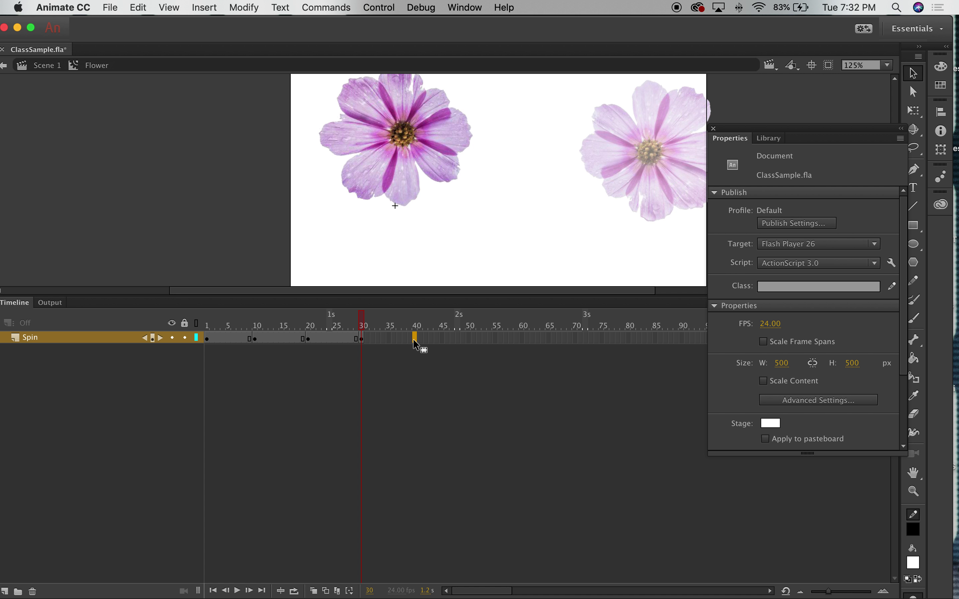
pyautogui.rightClick(417, 345)
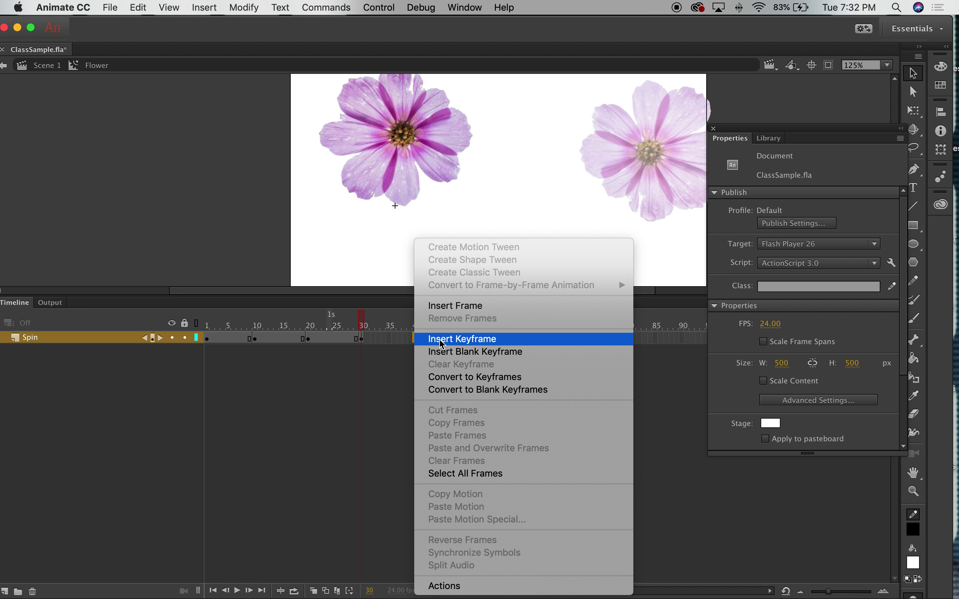
pyautogui.click(453, 340)
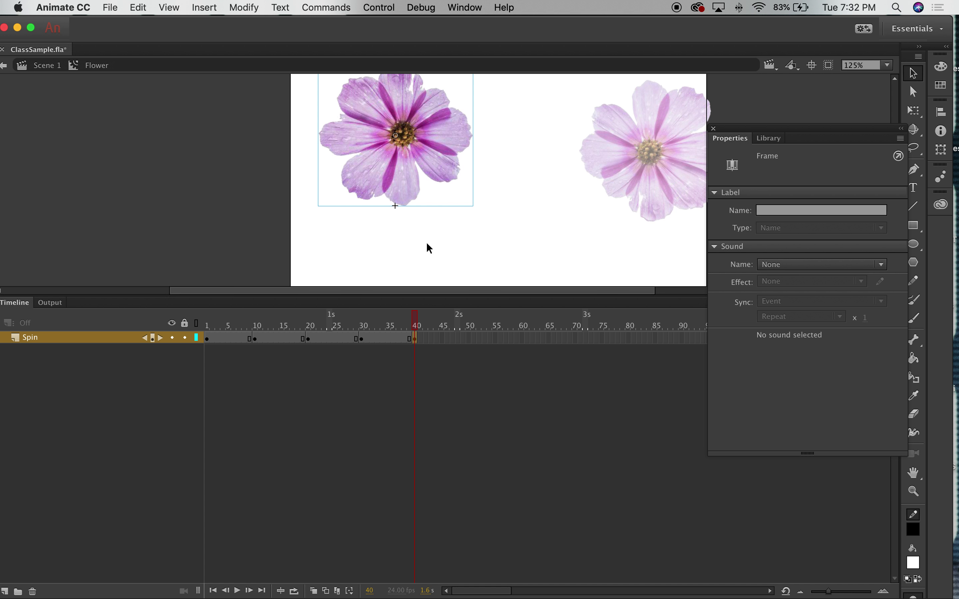
# - Try to rotate the flower instance at frame 40 by 360 degrees using Scale and Rotate
pyautogui.click(427, 133)
pyautogui.rightClick(428, 132)
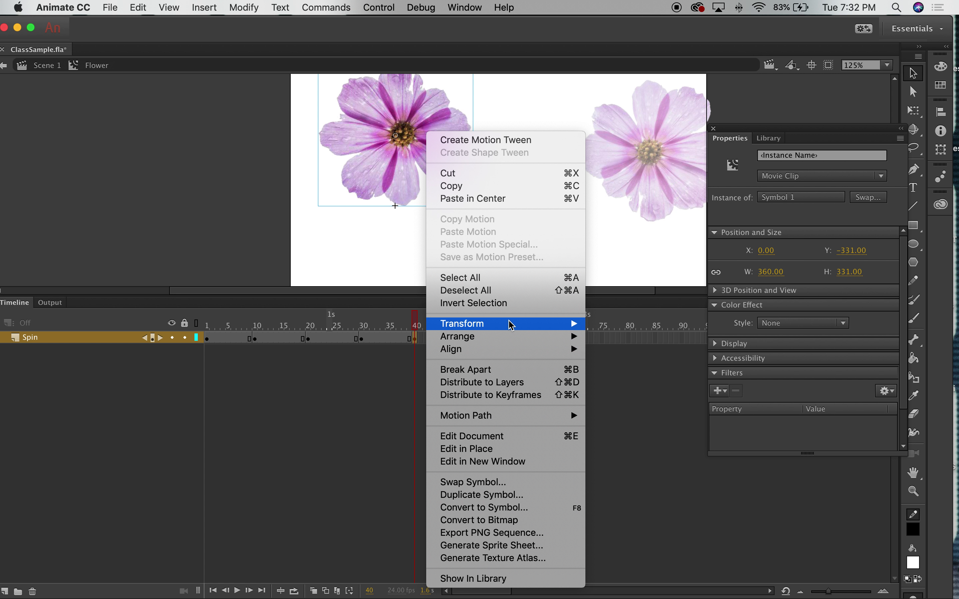
pyautogui.moveTo(514, 325)
pyautogui.click(651, 395)
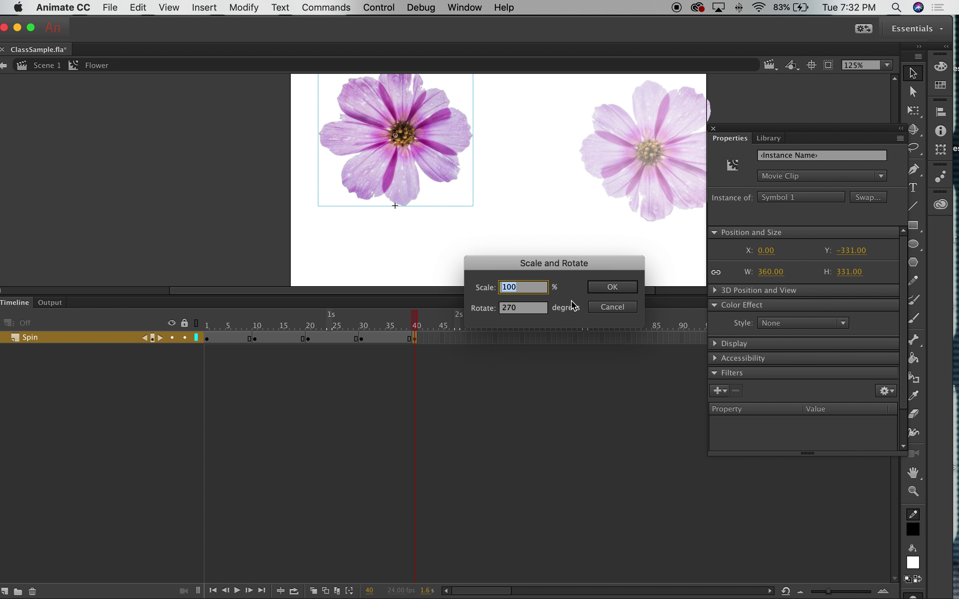
pyautogui.moveTo(527, 312); pyautogui.dragTo(490, 312)
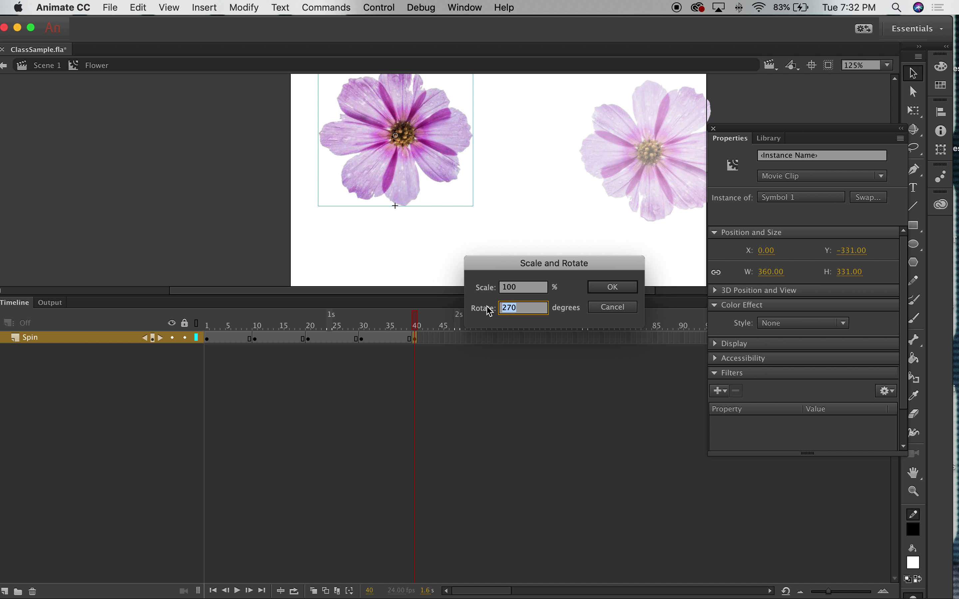
pyautogui.write('360')
pyautogui.press('Return')
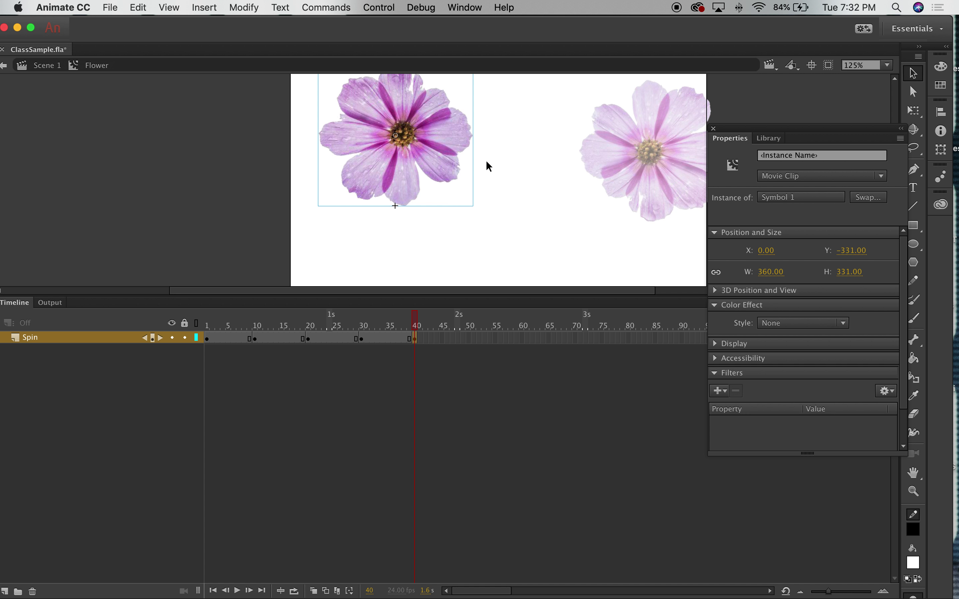
pyautogui.click(244, 7)
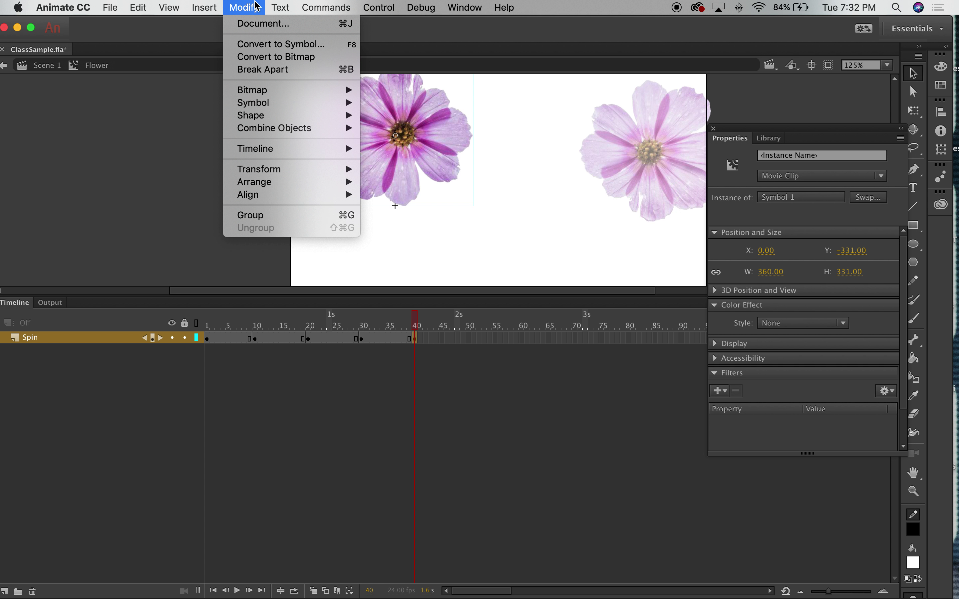
pyautogui.moveTo(271, 135)
pyautogui.moveTo(277, 170)
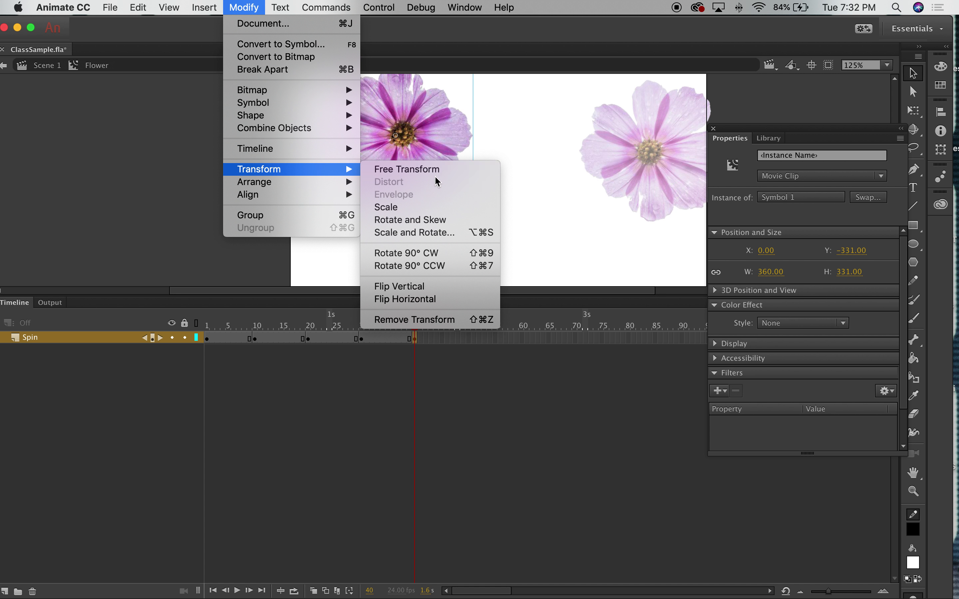
pyautogui.click(425, 234)
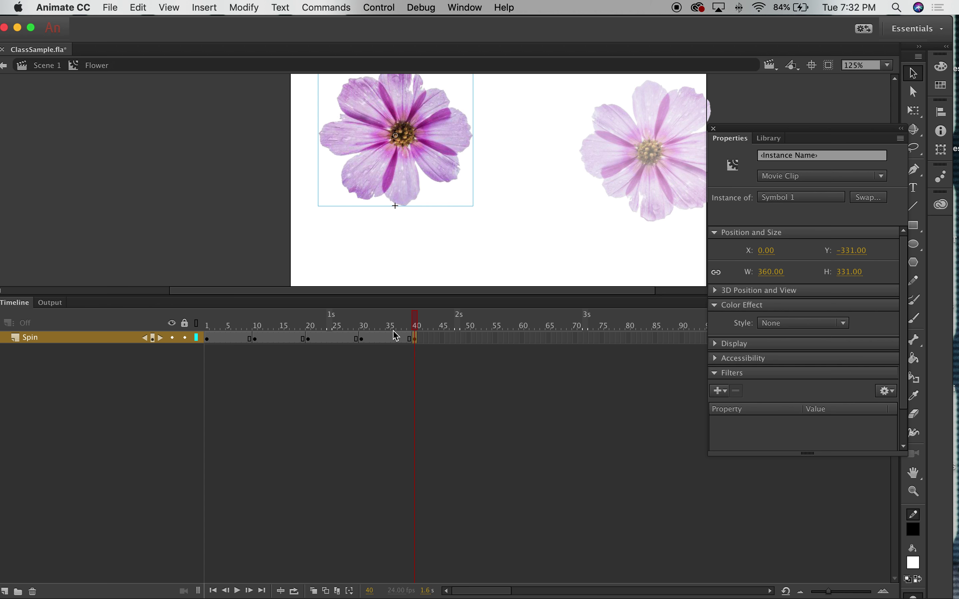
pyautogui.moveTo(412, 324); pyautogui.dragTo(411, 302)
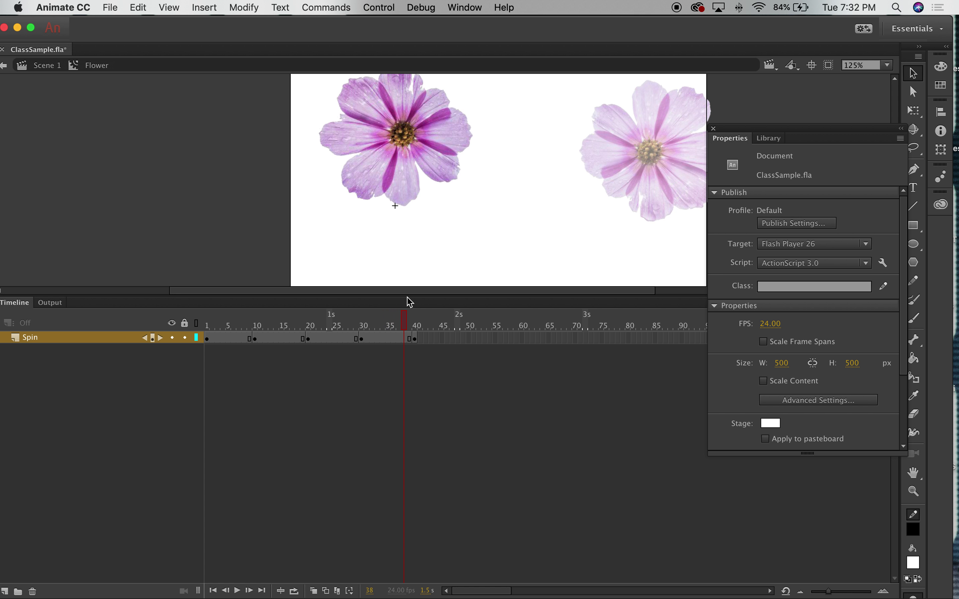
# - Delete the flower instance from the frame 40 keyframe of the Spin layer
pyautogui.click(416, 339)
pyautogui.click(423, 184)
pyautogui.press('Delete')
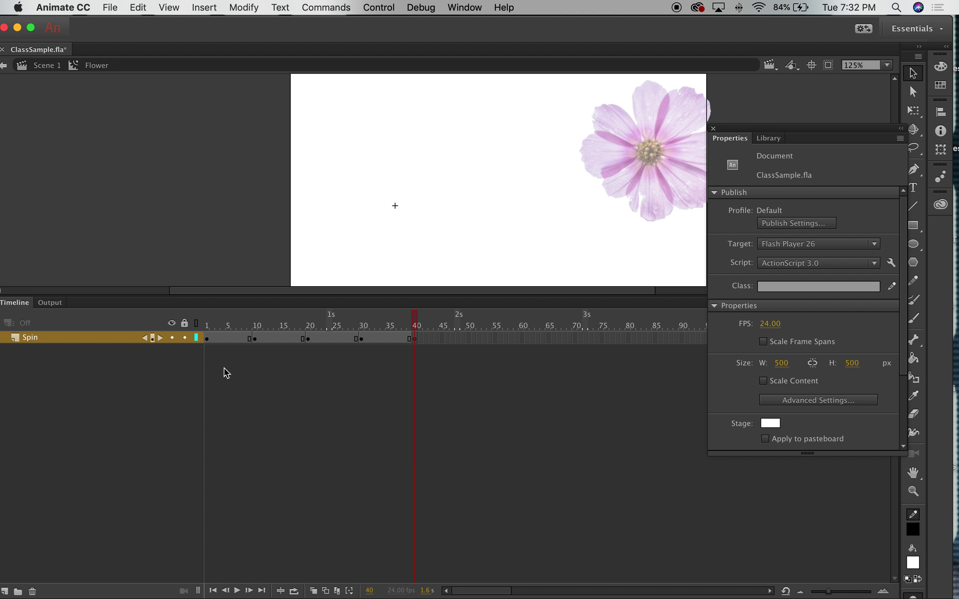
# - Copy the unrotated flower from frame 1 and paste it in place at frame 40 of the Spin layer
pyautogui.click(205, 339)
pyautogui.click(442, 112)
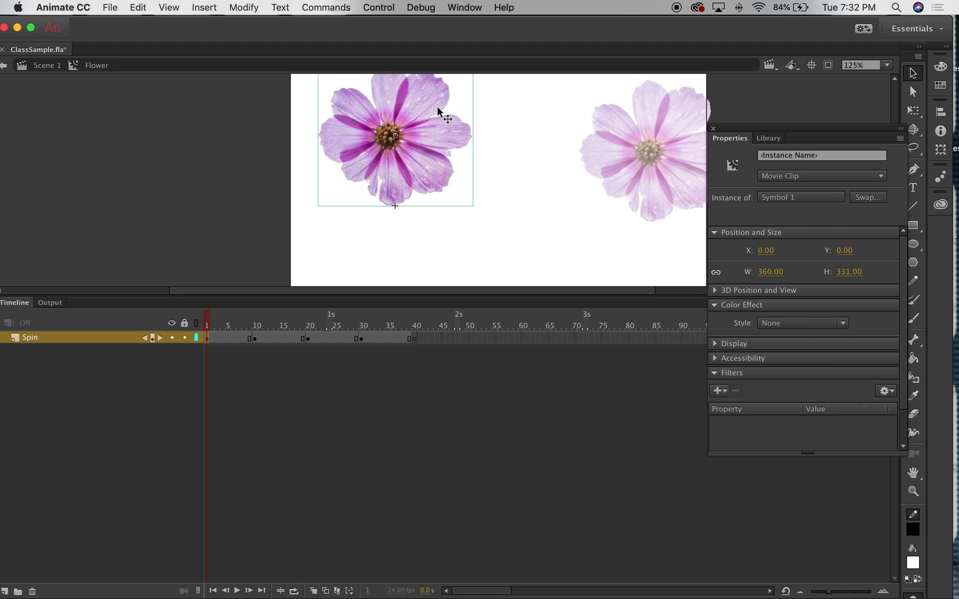
pyautogui.click(415, 339)
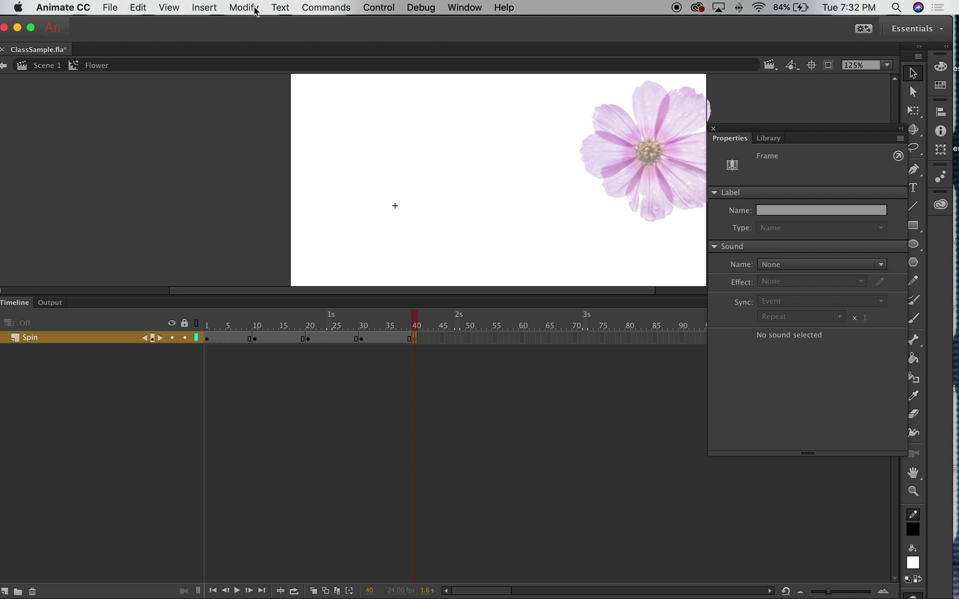
pyautogui.click(139, 8)
pyautogui.click(182, 97)
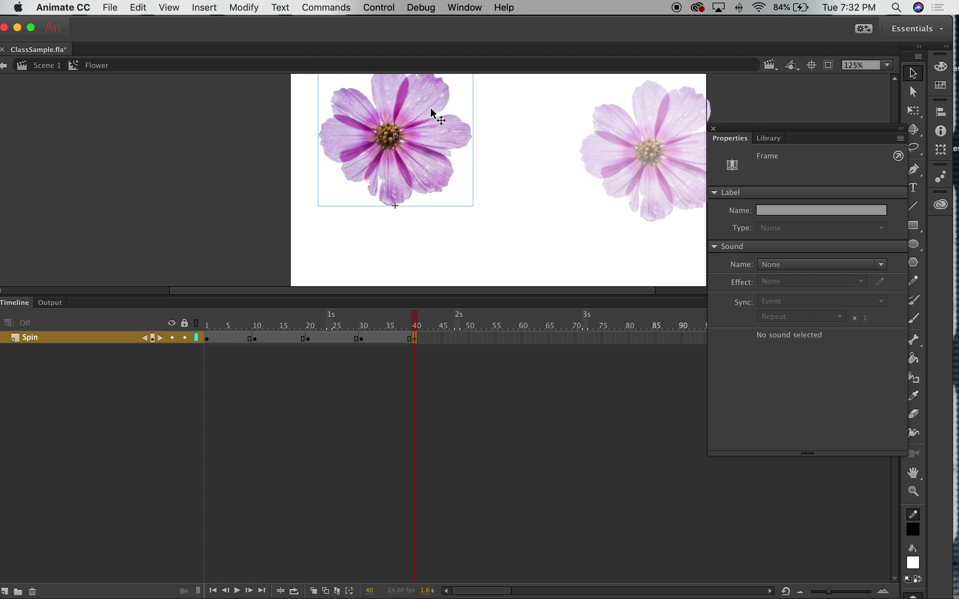
# - Create a classic tween between frames 1 and 10 of the Spin layer
pyautogui.moveTo(417, 312); pyautogui.dragTo(143, 314)
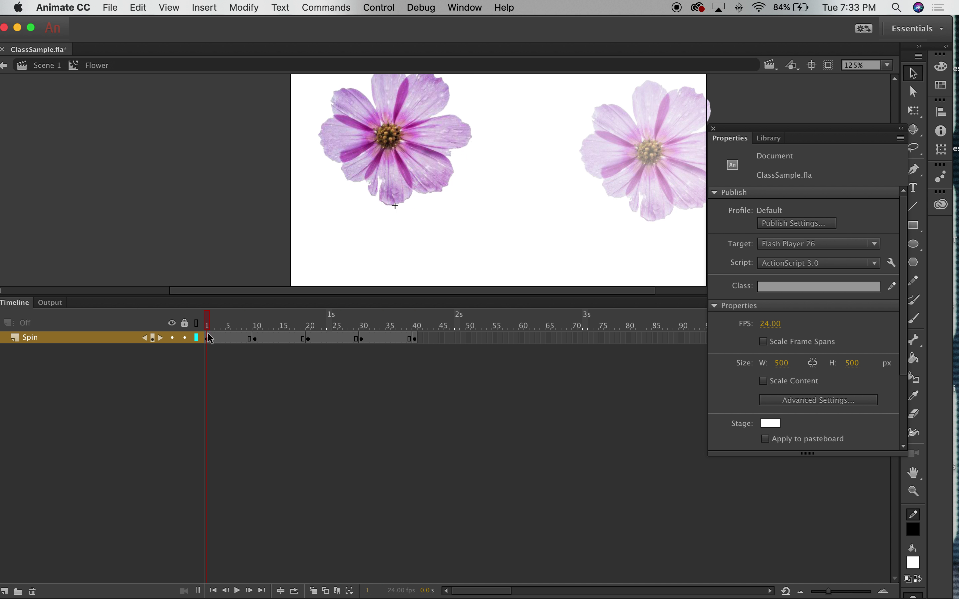
pyautogui.click(230, 339)
pyautogui.rightClick(233, 339)
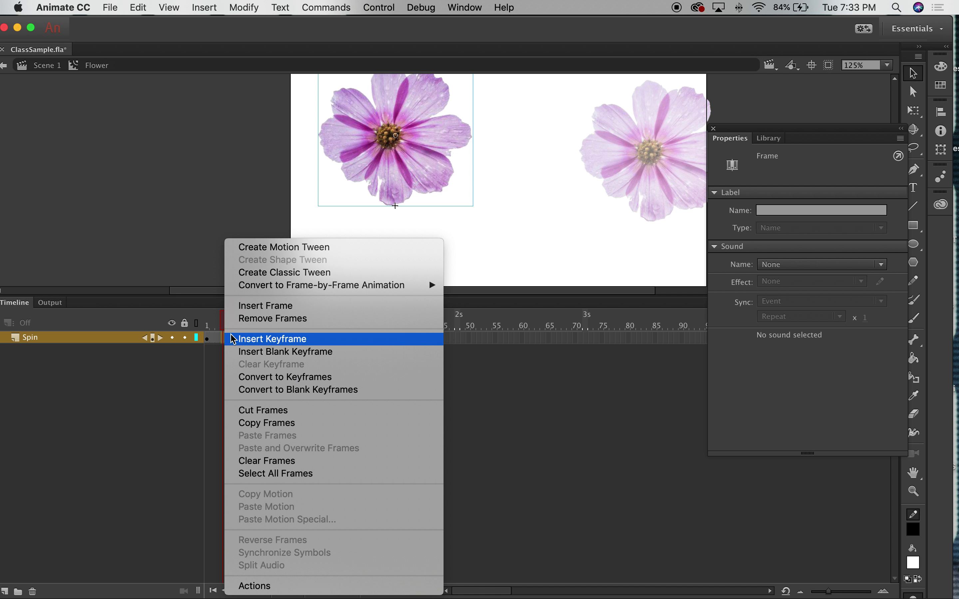
pyautogui.click(273, 339)
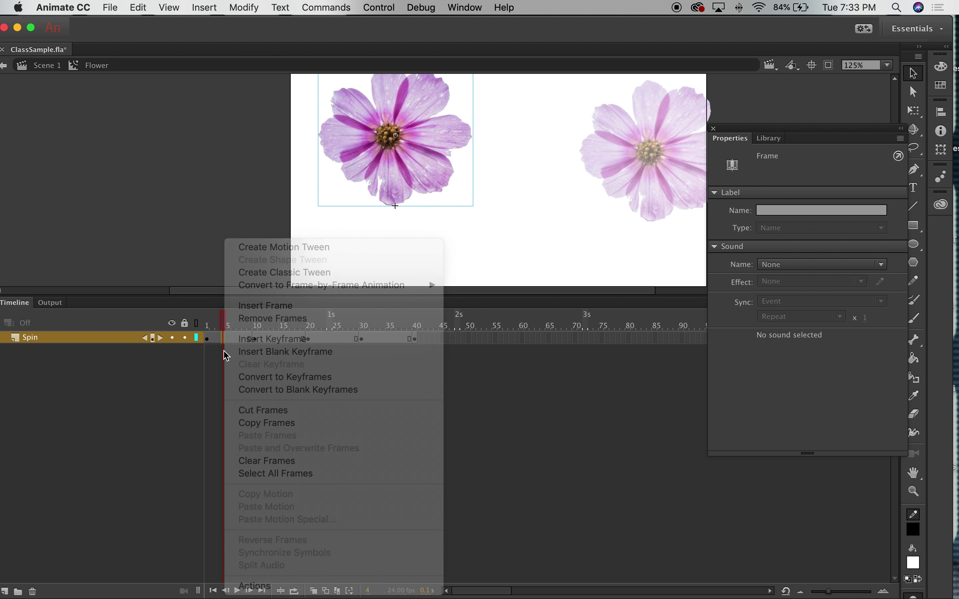
pyautogui.rightClick(231, 347)
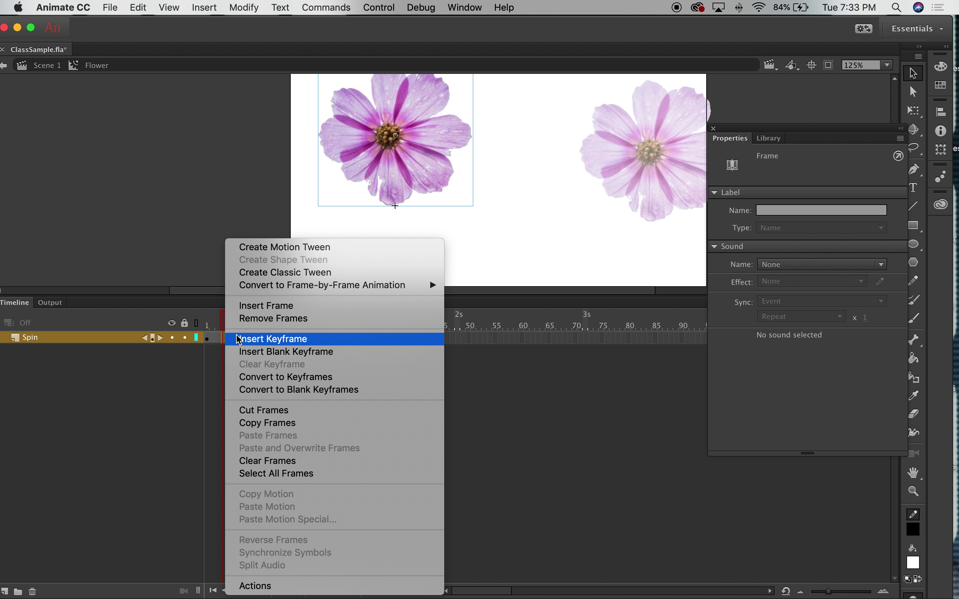
pyautogui.click(278, 272)
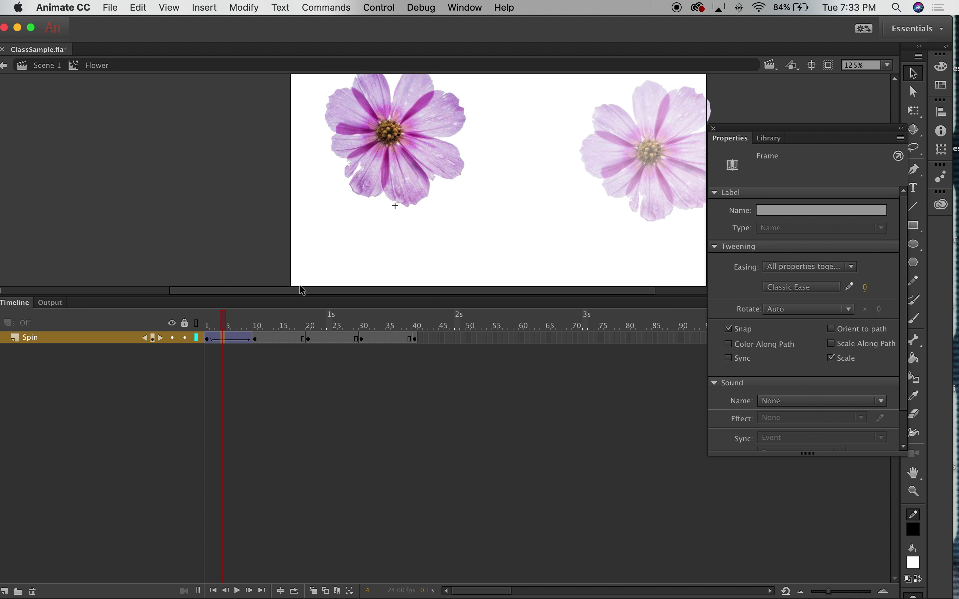
# - Create classic tweens for the frame 10–20, 20–30 and 30–40 spans of the Spin layer
pyautogui.rightClick(281, 338)
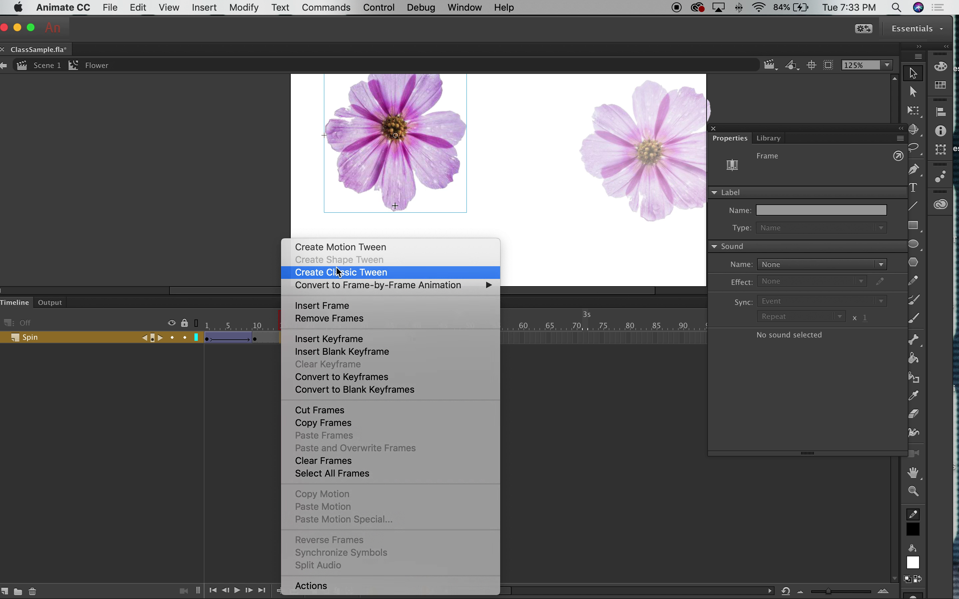
pyautogui.click(339, 272)
pyautogui.click(333, 338)
pyautogui.rightClick(333, 338)
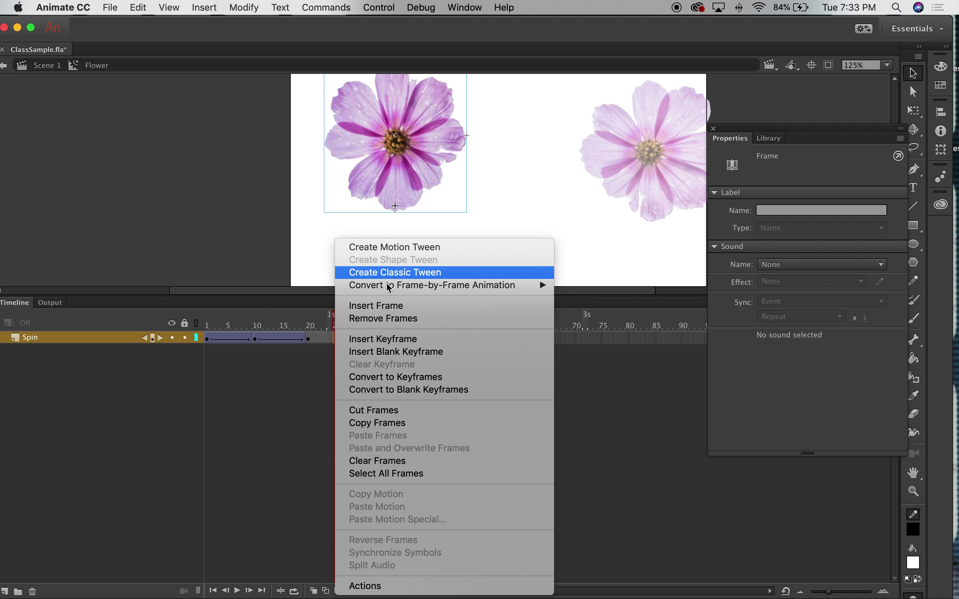
pyautogui.click(390, 273)
pyautogui.rightClick(375, 338)
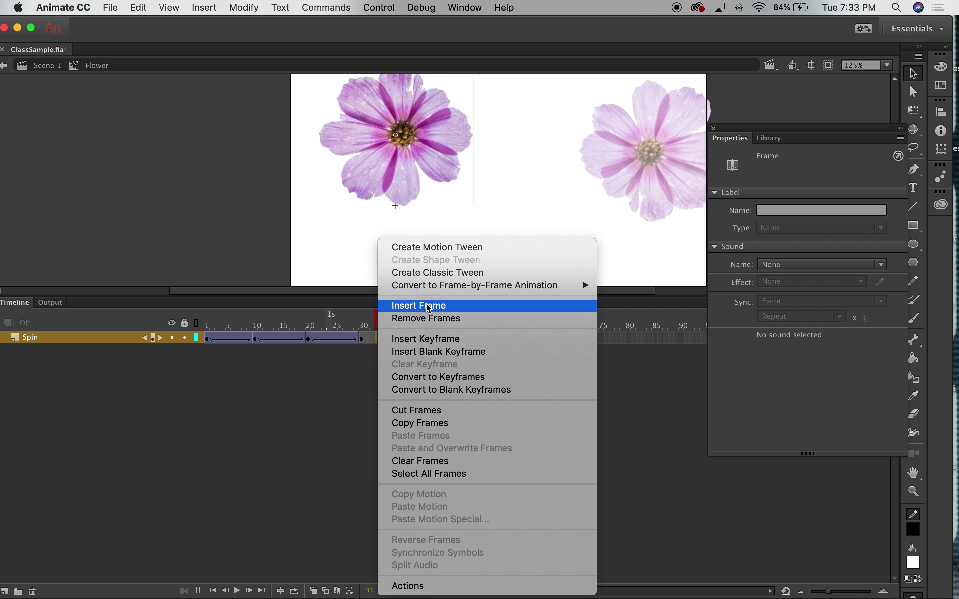
pyautogui.click(473, 272)
# - Rewind the Flower symbol's timeline and play back the spin animation
pyautogui.moveTo(391, 312); pyautogui.dragTo(110, 314)
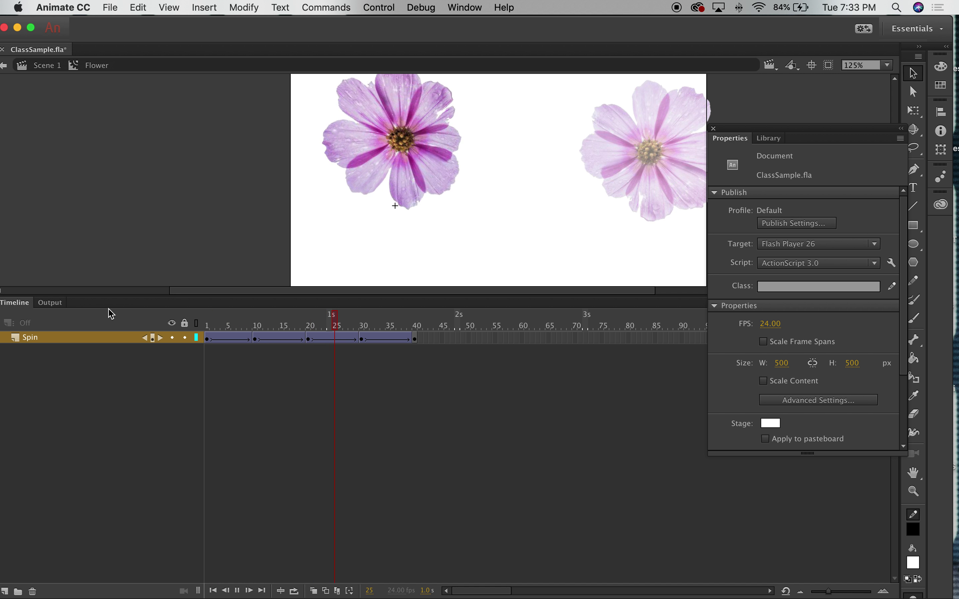
pyautogui.press('Return')
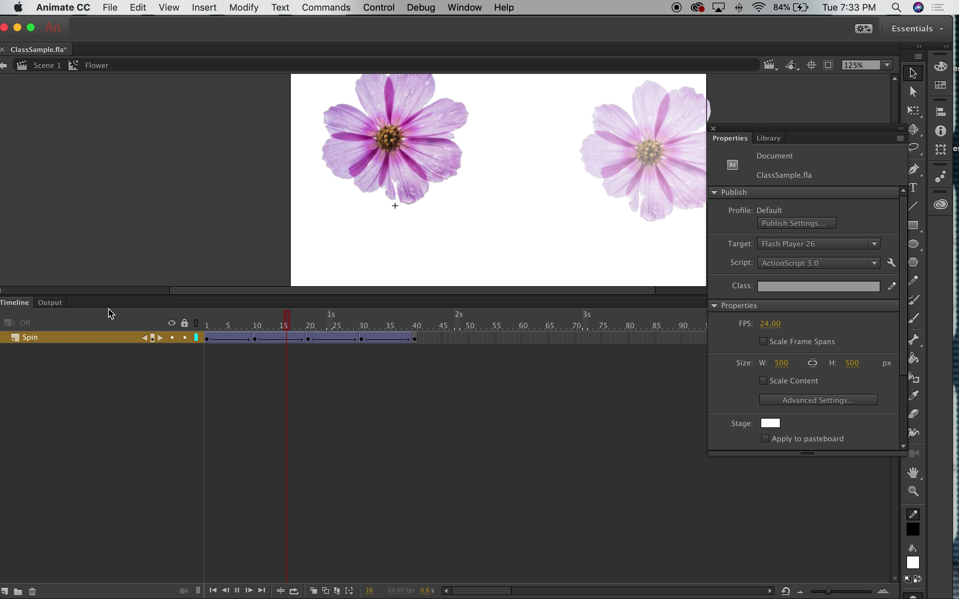
pyautogui.press('Return')
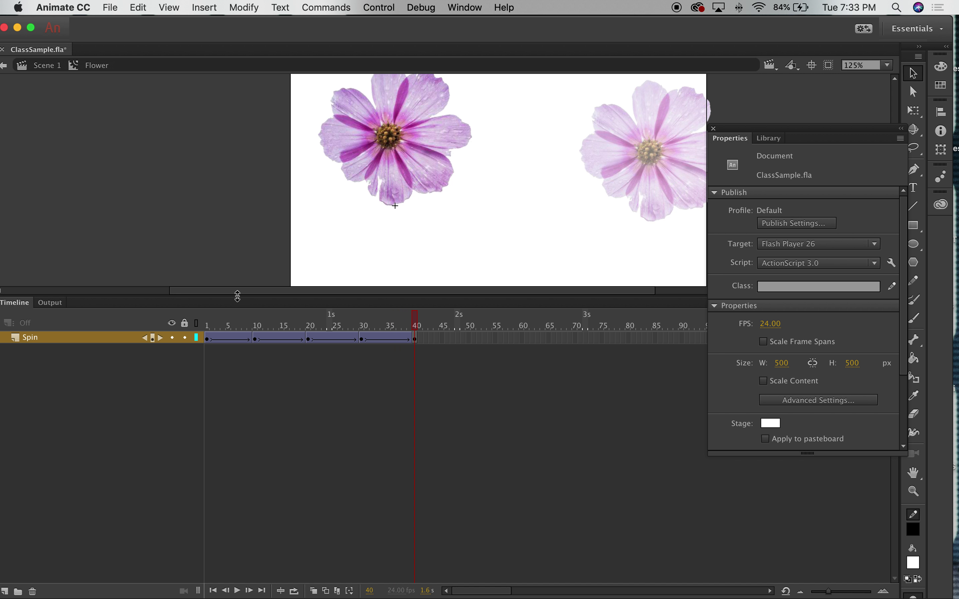
# - Shrink the timeline area to give the stage more room and return to Scene 1
pyautogui.moveTo(241, 298); pyautogui.dragTo(243, 417)
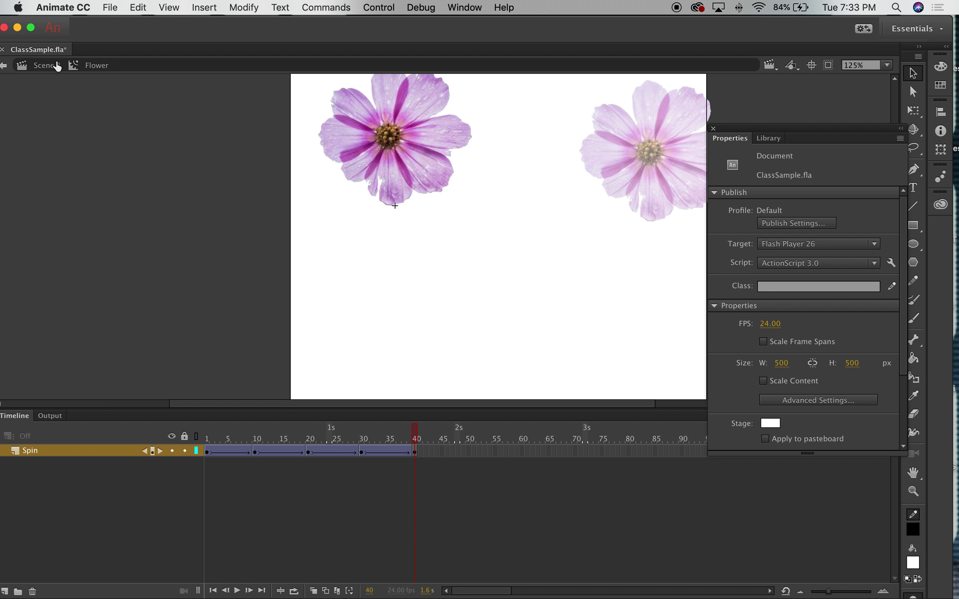
pyautogui.click(47, 66)
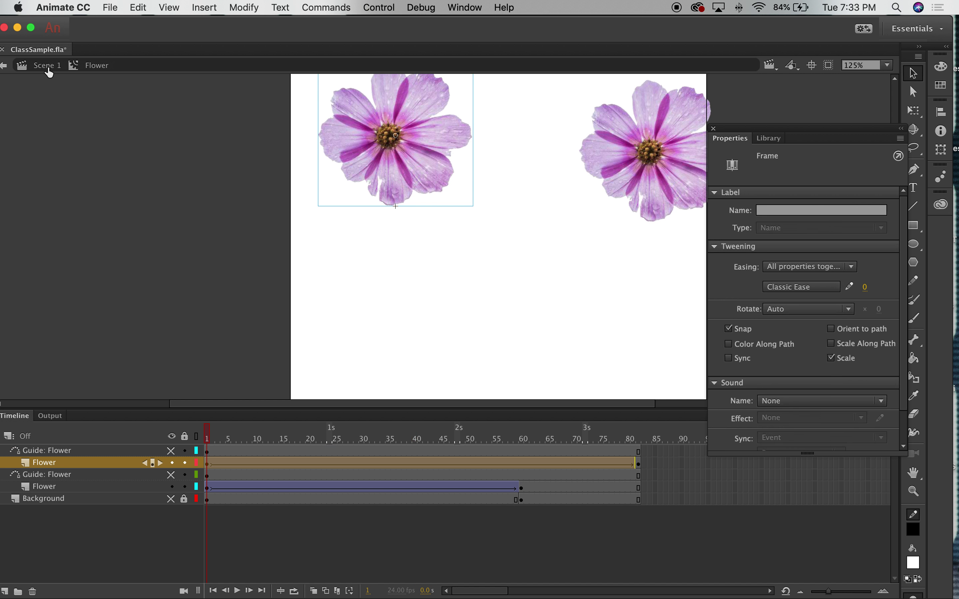
pyautogui.click(190, 260)
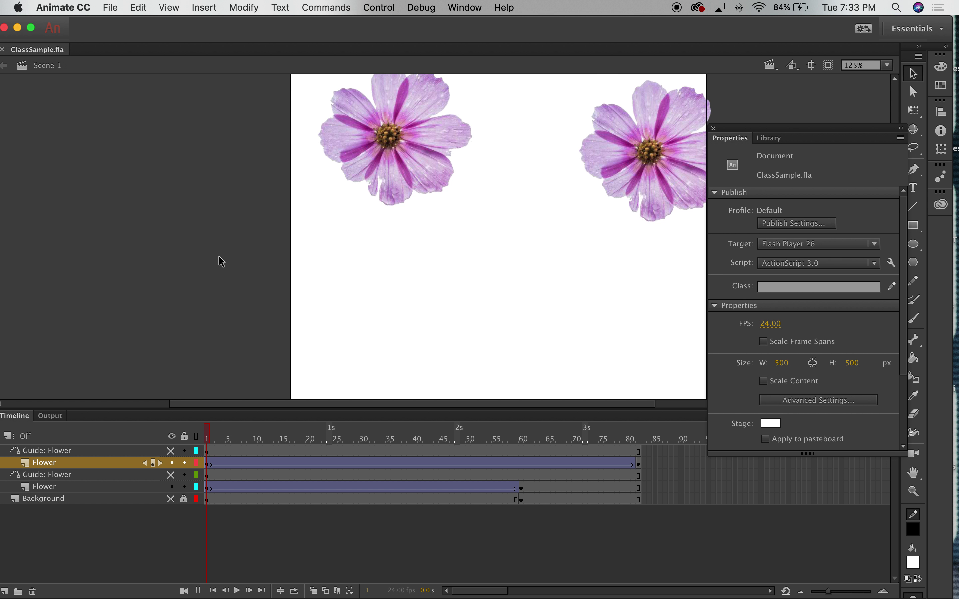
# - Play the Scene 1 animation through and go back to frame 1
pyautogui.press('Return')
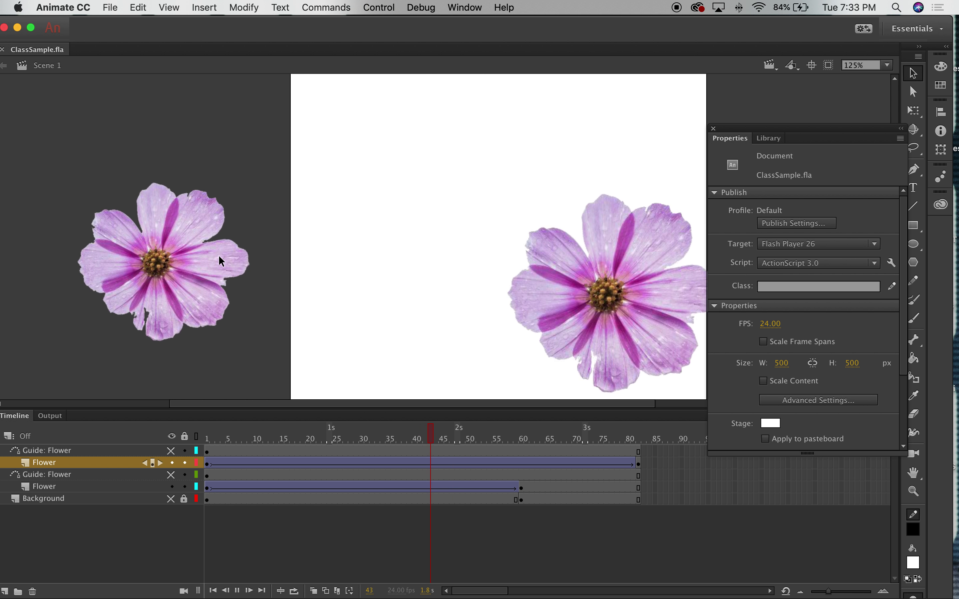
pyautogui.press('Return')
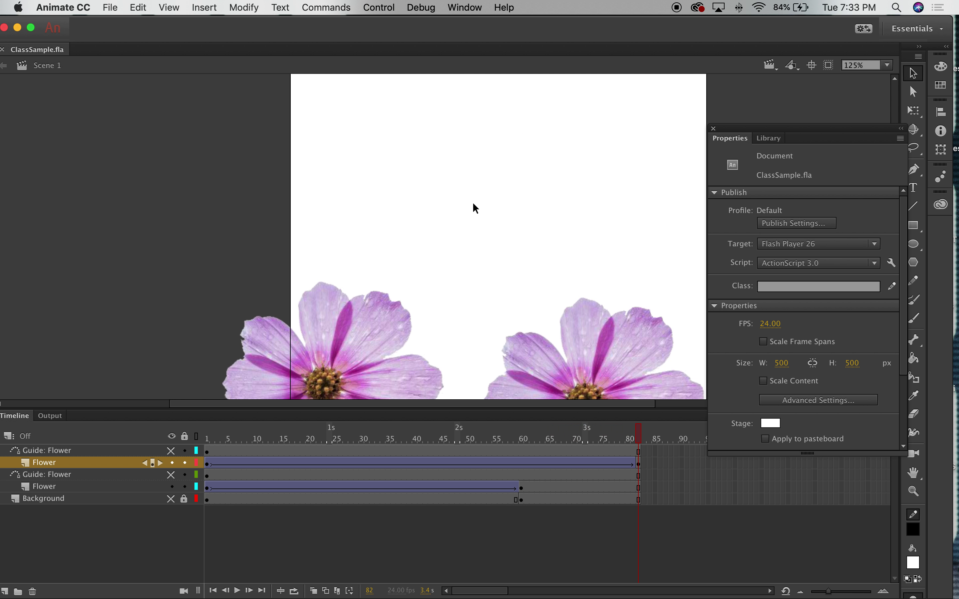
pyautogui.click(207, 452)
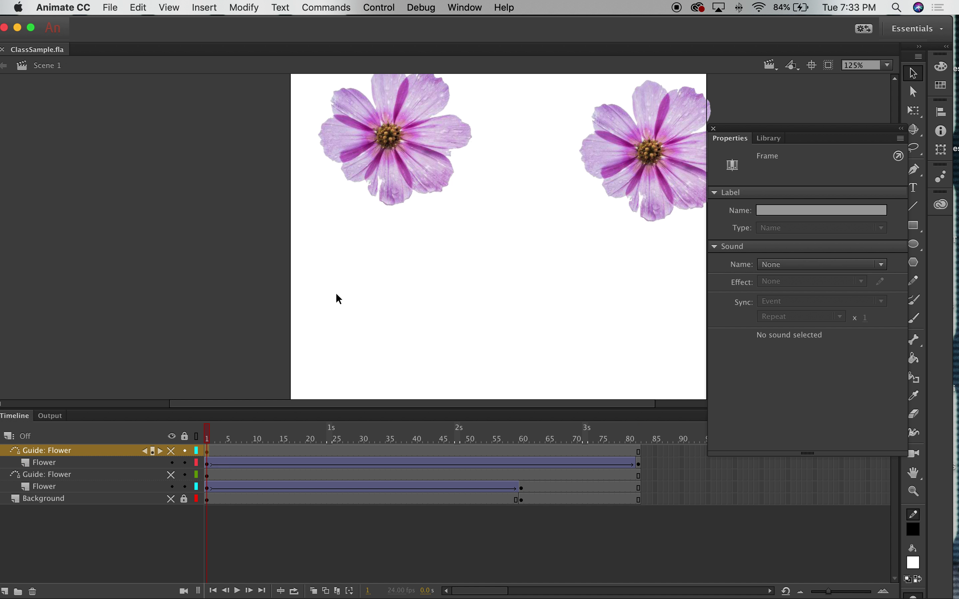
# - Open the Flower symbol to review its Spin timeline and return to Scene 1
pyautogui.doubleClick(402, 135)
pyautogui.moveTo(451, 445)
pyautogui.mouseDown()
pyautogui.moveTo(198, 430)
pyautogui.moveTo(455, 434)
pyautogui.mouseUp()
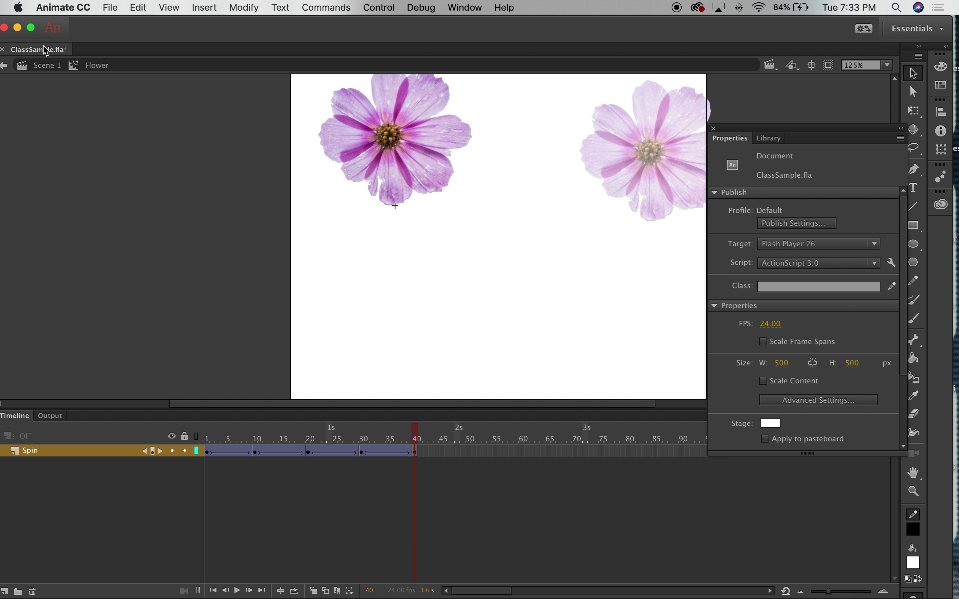
pyautogui.click(4, 66)
pyautogui.click(214, 161)
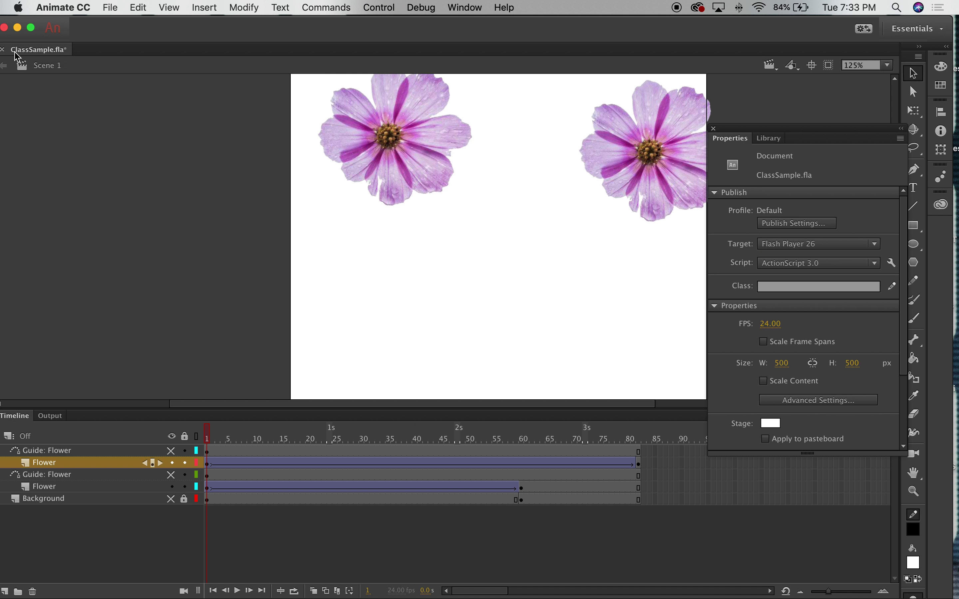
# - Export the animation as an SWF movie named ClassSample.swf on the Desktop
pyautogui.moveTo(125, 26); pyautogui.dragTo(143, 25)
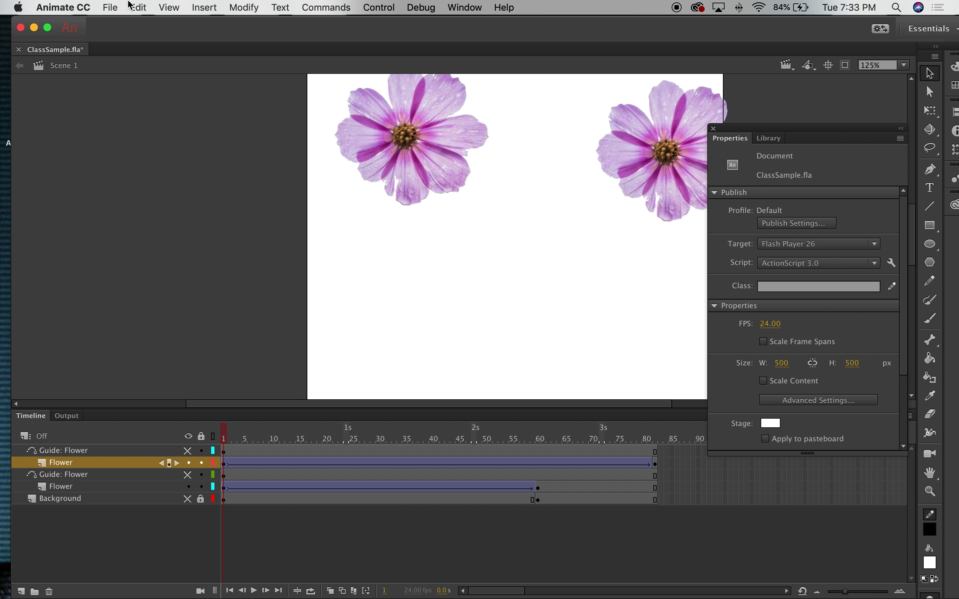
pyautogui.click(115, 7)
pyautogui.moveTo(158, 194)
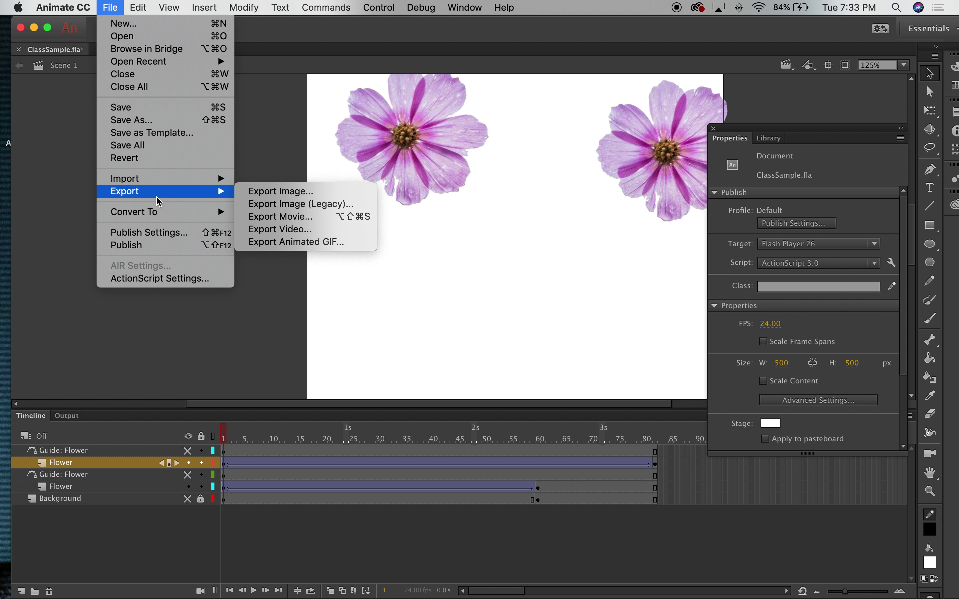
pyautogui.click(293, 217)
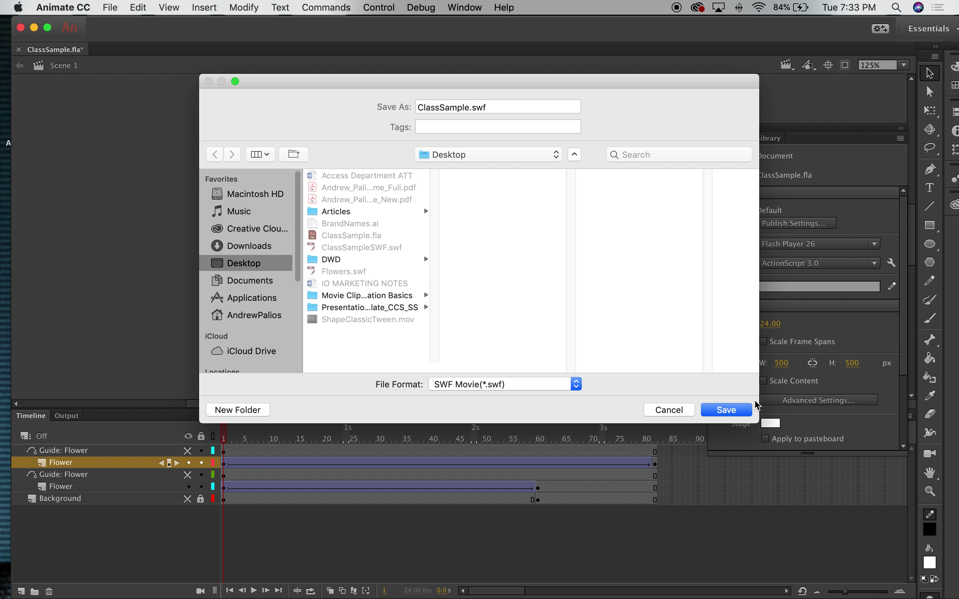
pyautogui.click(719, 411)
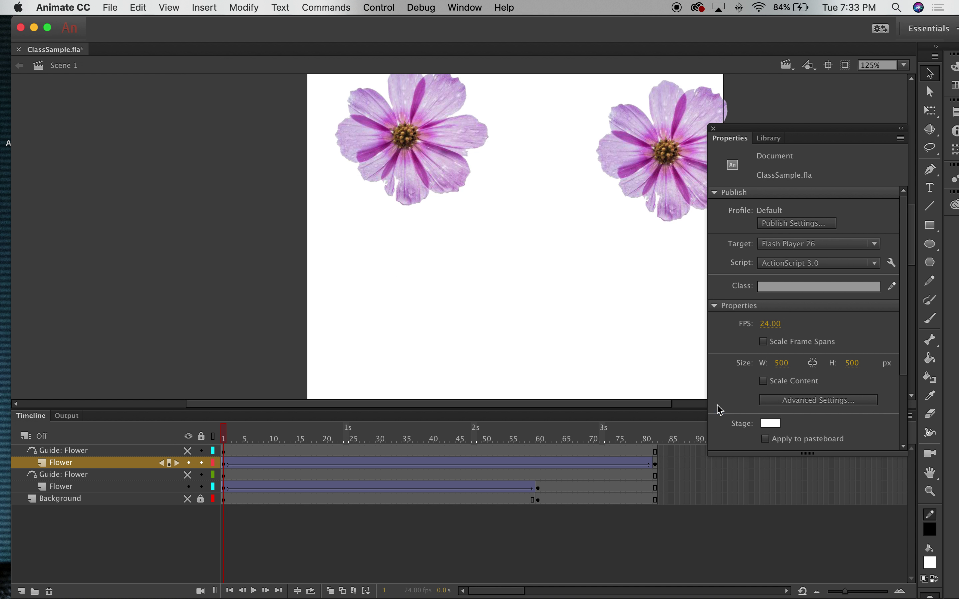
# - Minimize the document window, preview Flowers.swf from the desktop in Flash Player, and quit the player
pyautogui.click(34, 28)
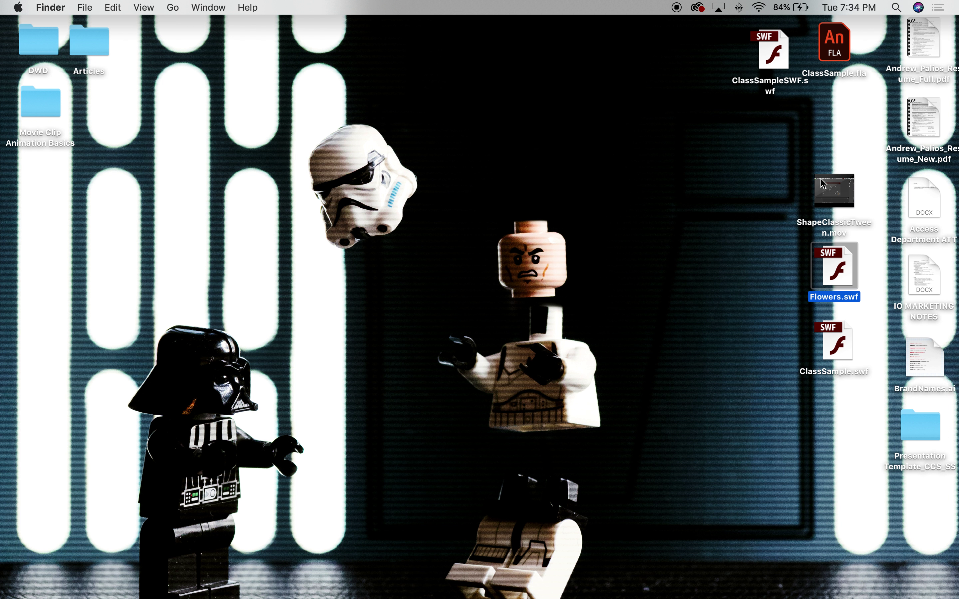
pyautogui.doubleClick(838, 258)
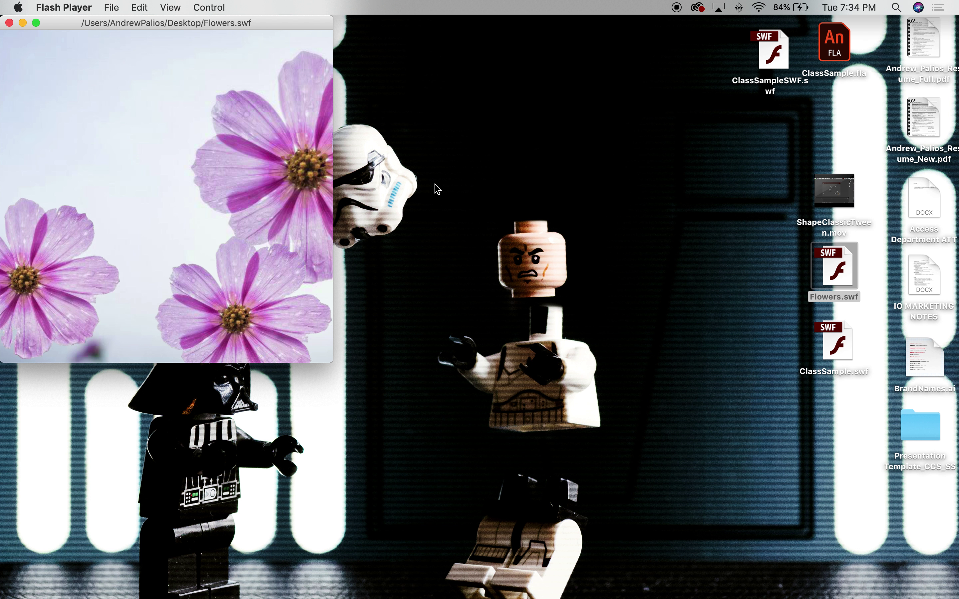
pyautogui.press('super+q')
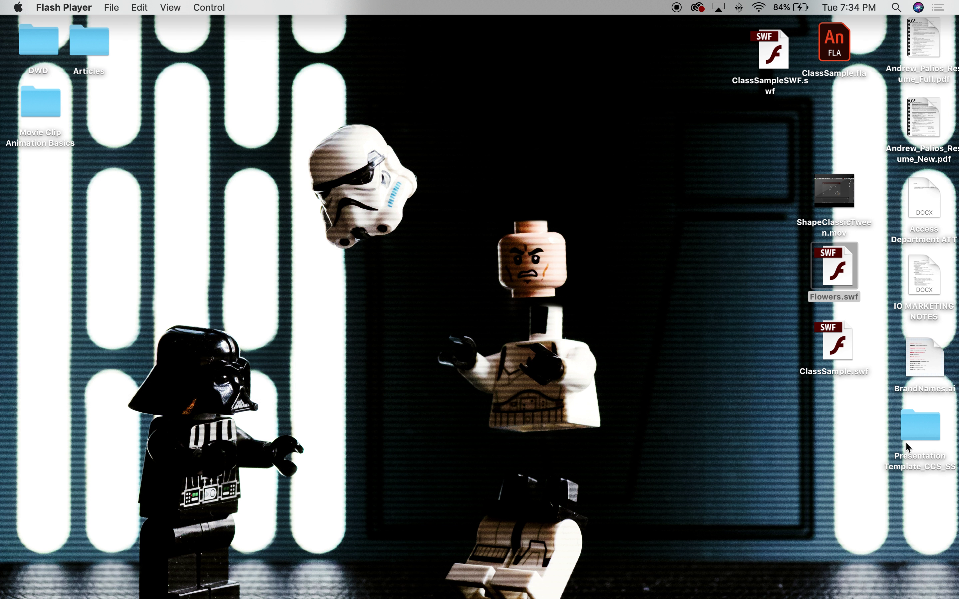
# - Move ClassSampleSWF.swf, Flowers.swf and ClassSample.swf from the desktop to the Trash
pyautogui.click(782, 265)
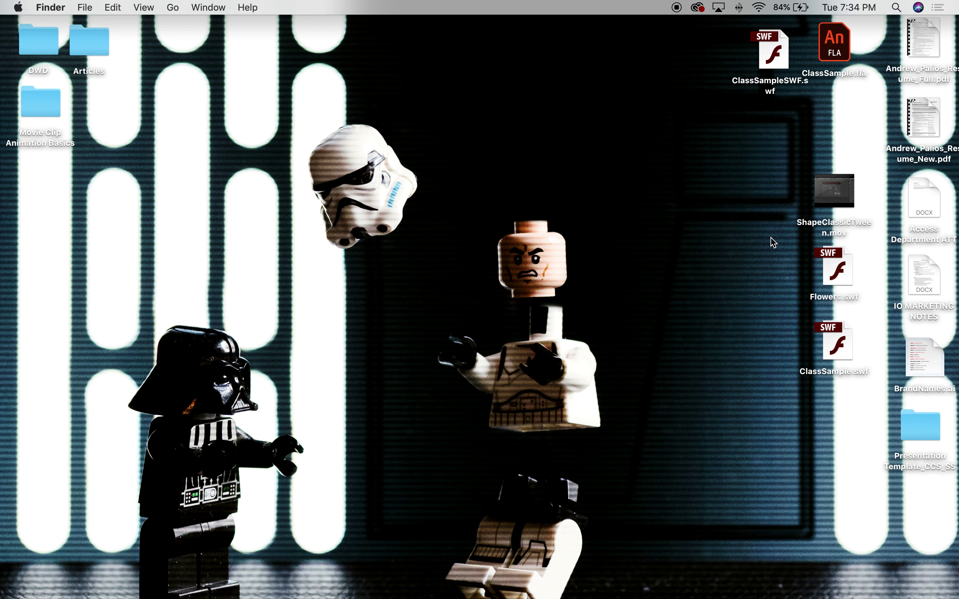
pyautogui.moveTo(756, 51); pyautogui.dragTo(749, 306)
pyautogui.moveTo(657, 272); pyautogui.dragTo(945, 595)
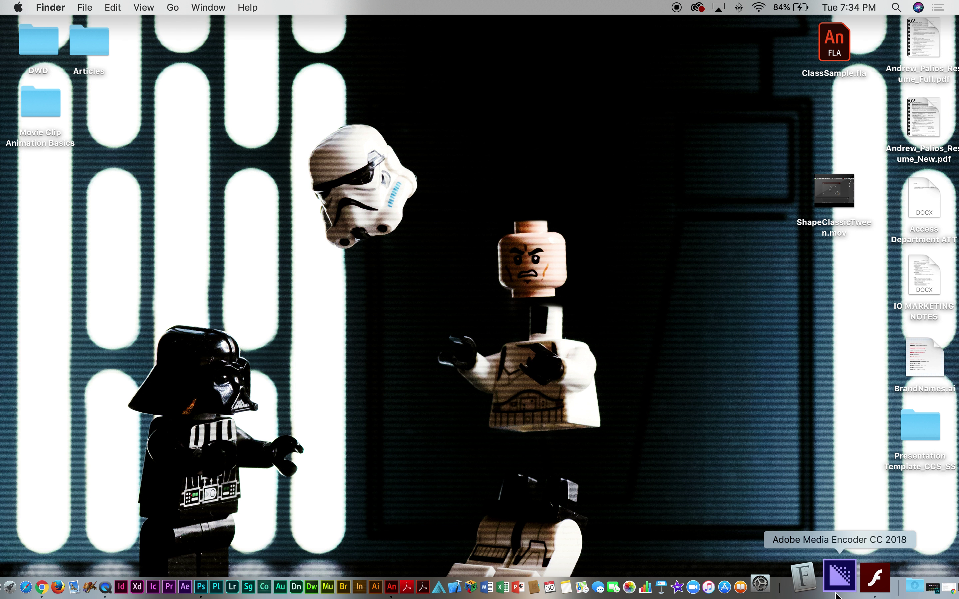
# - Restore the minimized ClassSample.fla window in Animate and save the document
pyautogui.click(935, 582)
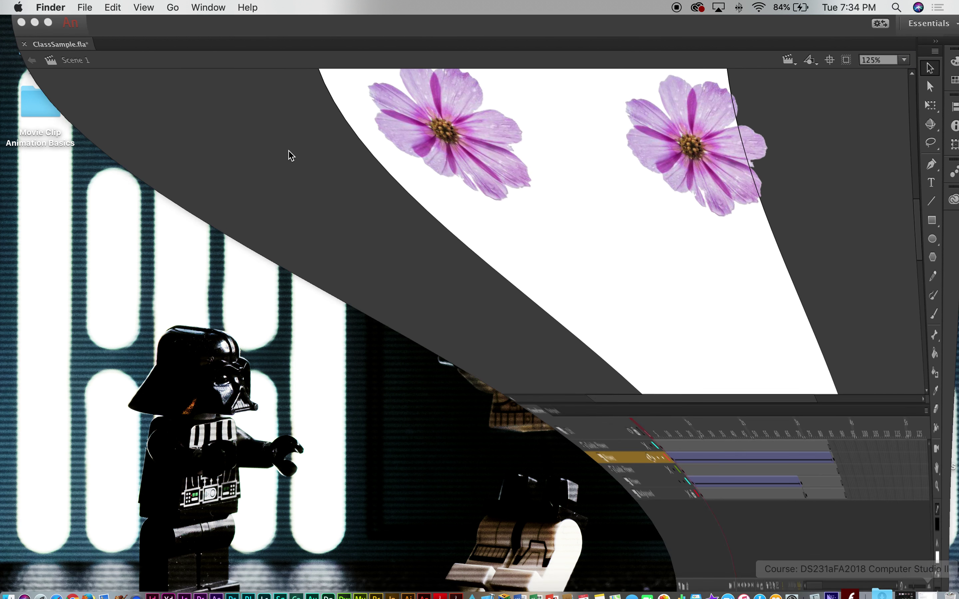
pyautogui.moveTo(233, 437); pyautogui.dragTo(203, 439)
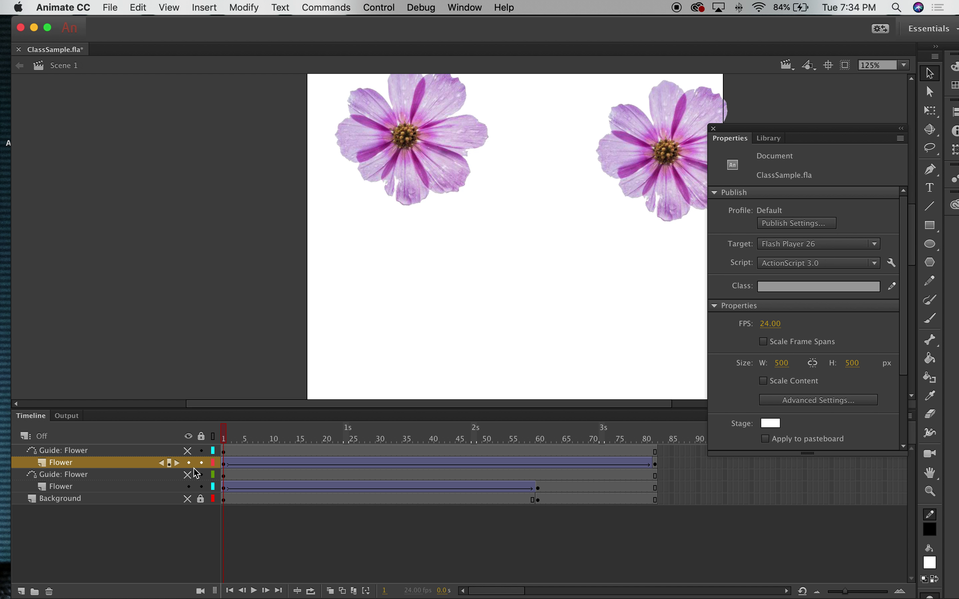
pyautogui.click(77, 5)
pyautogui.click(187, 315)
pyautogui.click(141, 5)
# - Export the animation to the Desktop as an SWF movie named FlowerSpinning
pyautogui.moveTo(111, 7)
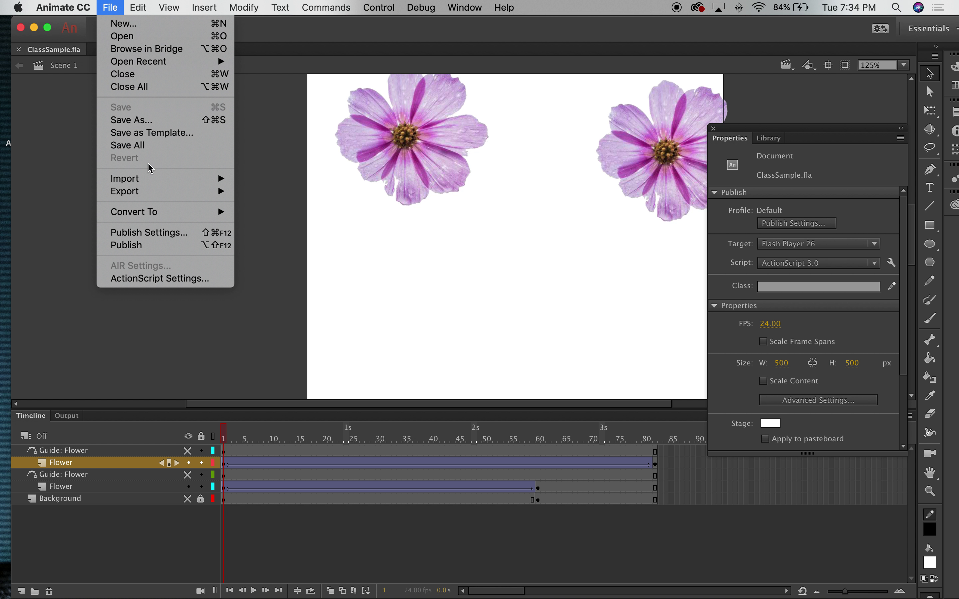
pyautogui.moveTo(154, 194)
pyautogui.click(292, 216)
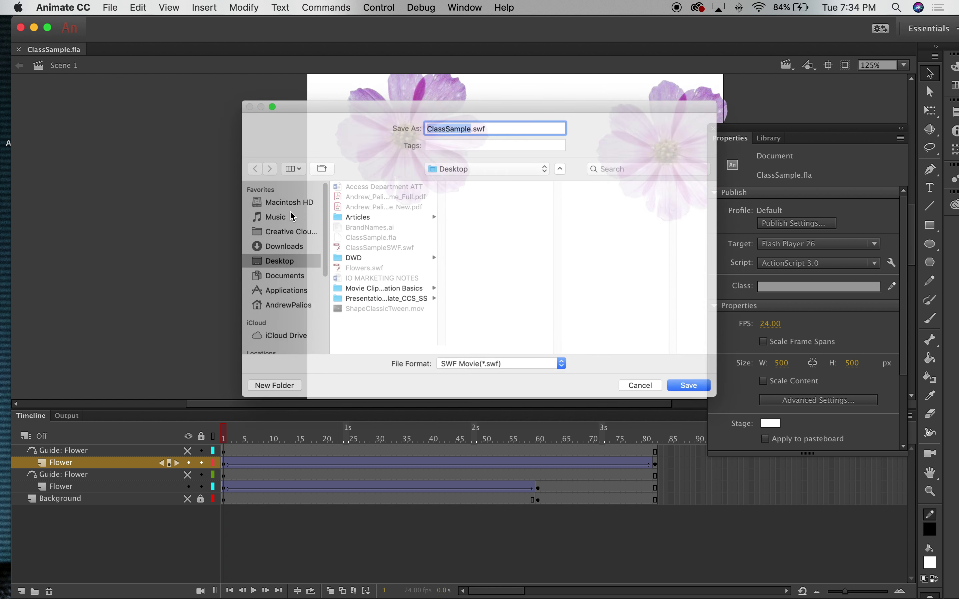
pyautogui.click(314, 314)
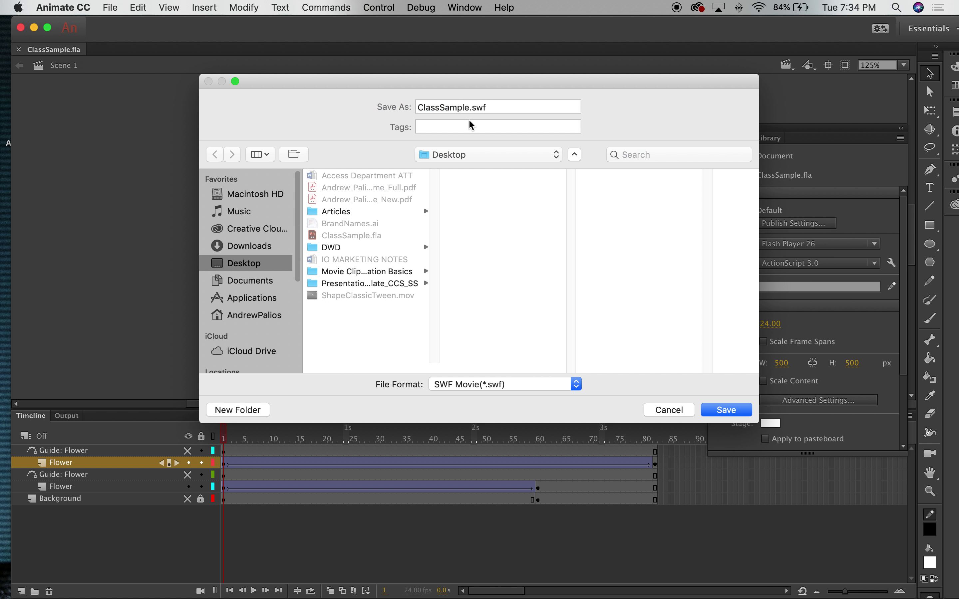
pyautogui.doubleClick(469, 107)
pyautogui.write('Flowe')
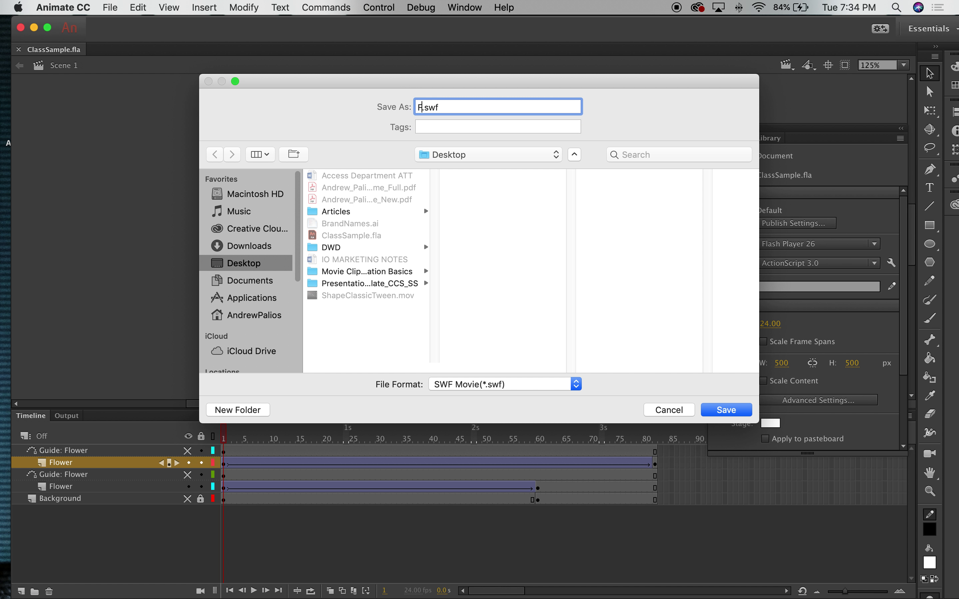
pyautogui.write('rSpinning')
pyautogui.press('Return')
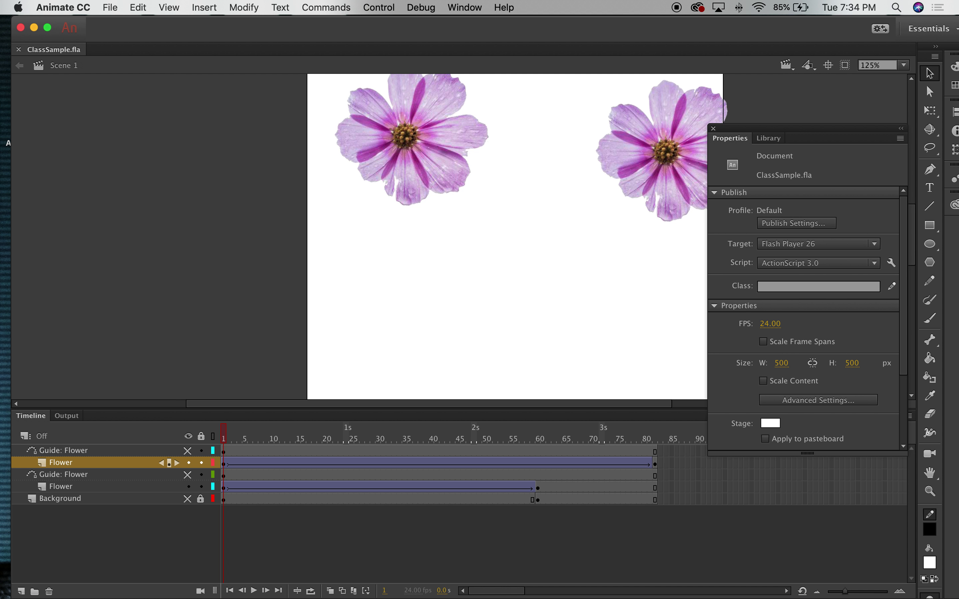
# - Minimize the document window, preview FlowerSpinning.swf from the desktop in Flash Player, and close the player
pyautogui.click(34, 28)
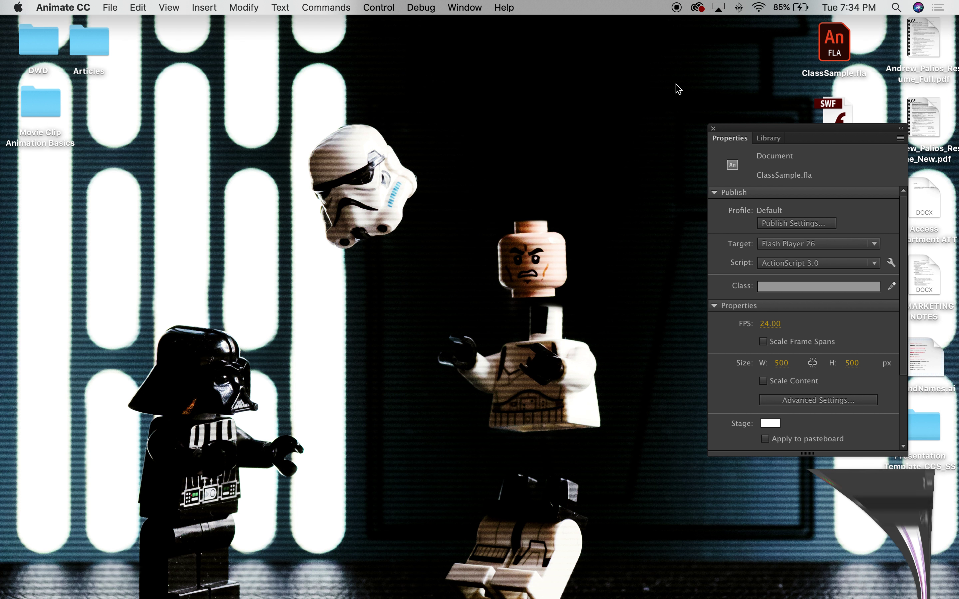
pyautogui.doubleClick(835, 126)
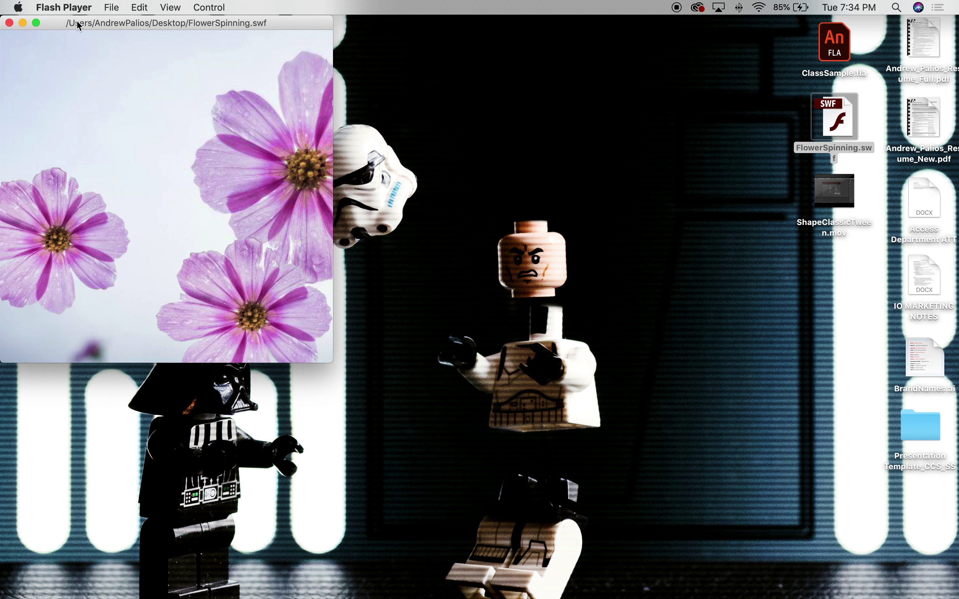
pyautogui.moveTo(78, 22); pyautogui.dragTo(348, 58)
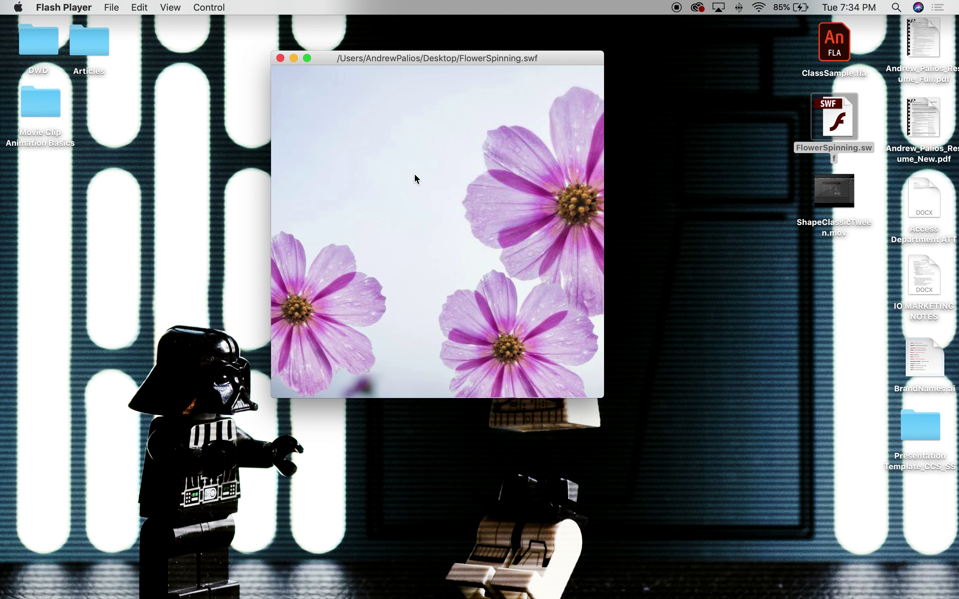
pyautogui.click(280, 58)
# - Restore the ClassSample.fla window in Animate, look into the right flower's nested Spin timeline, and inspect both flower instances in Scene 1
pyautogui.moveTo(744, 595)
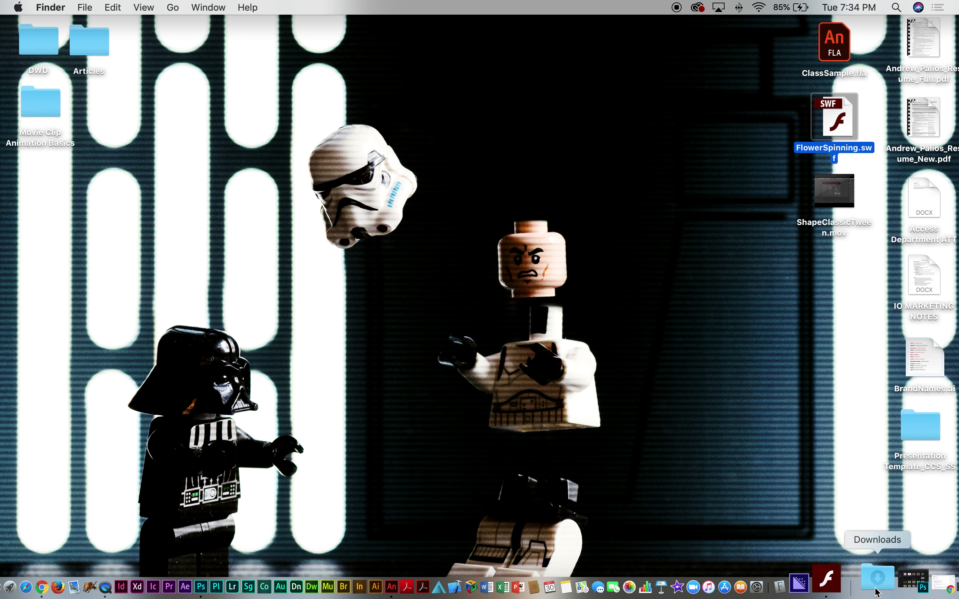
pyautogui.click(943, 582)
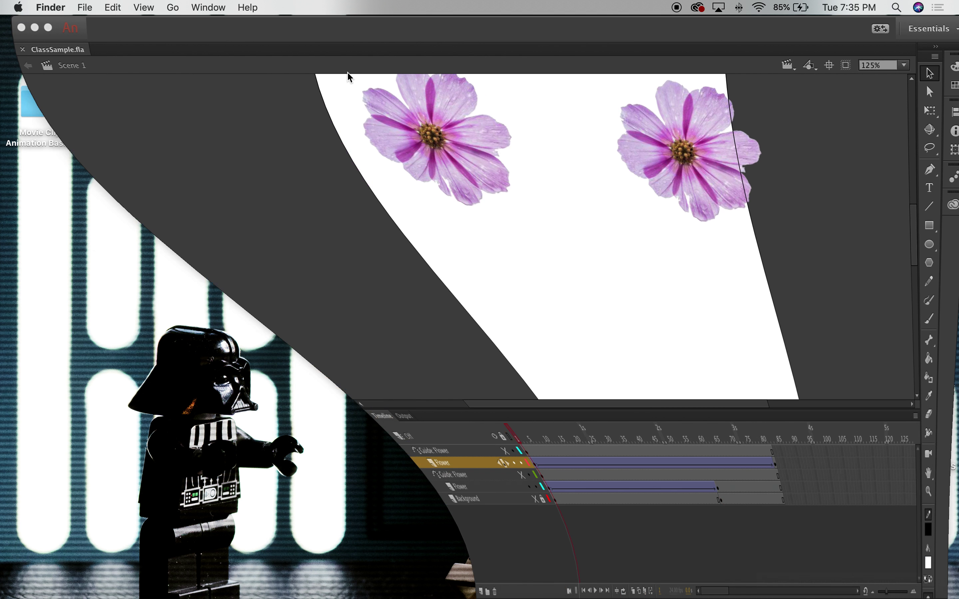
pyautogui.click(633, 141)
pyautogui.doubleClick(634, 141)
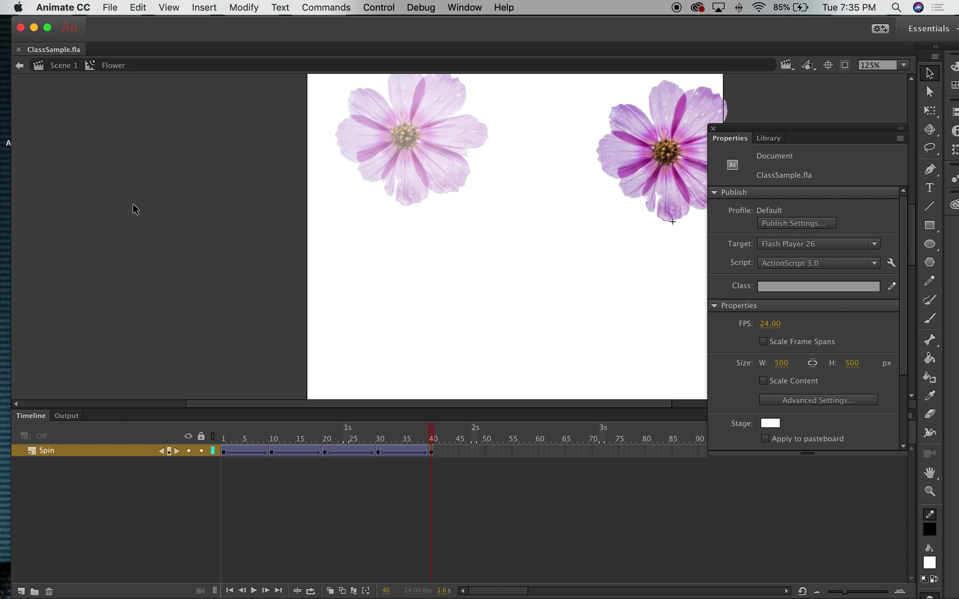
pyautogui.click(64, 66)
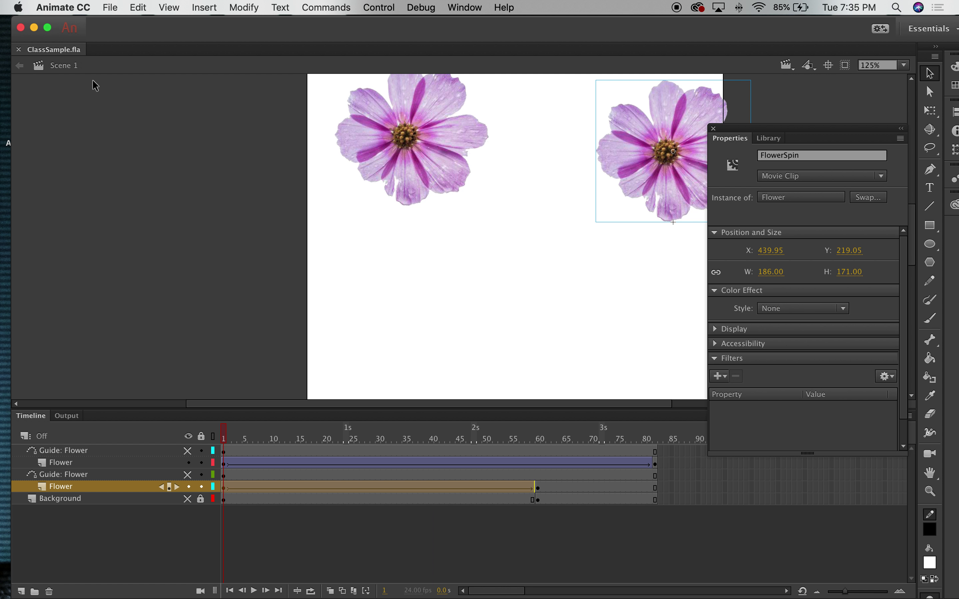
pyautogui.click(454, 124)
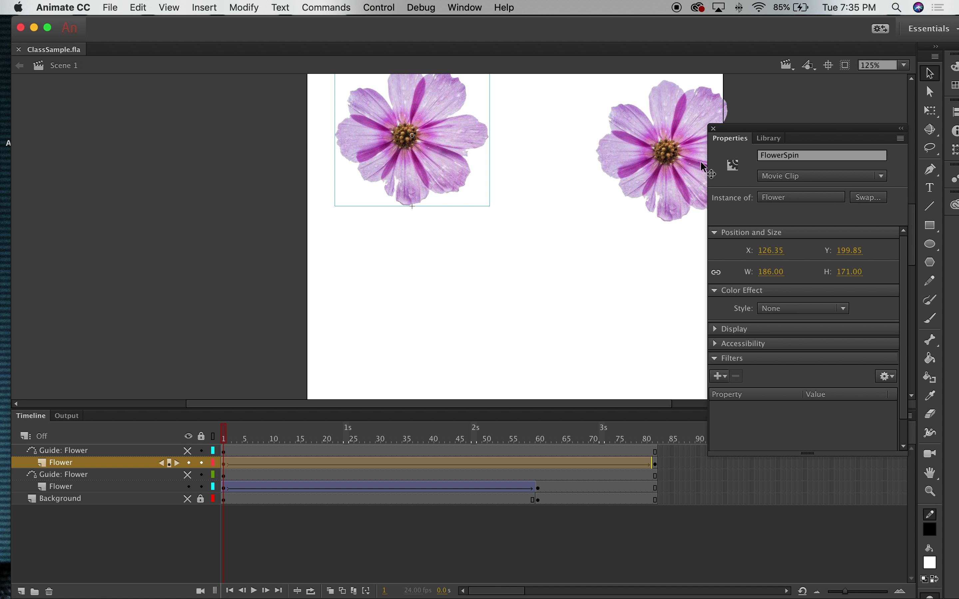
pyautogui.click(654, 127)
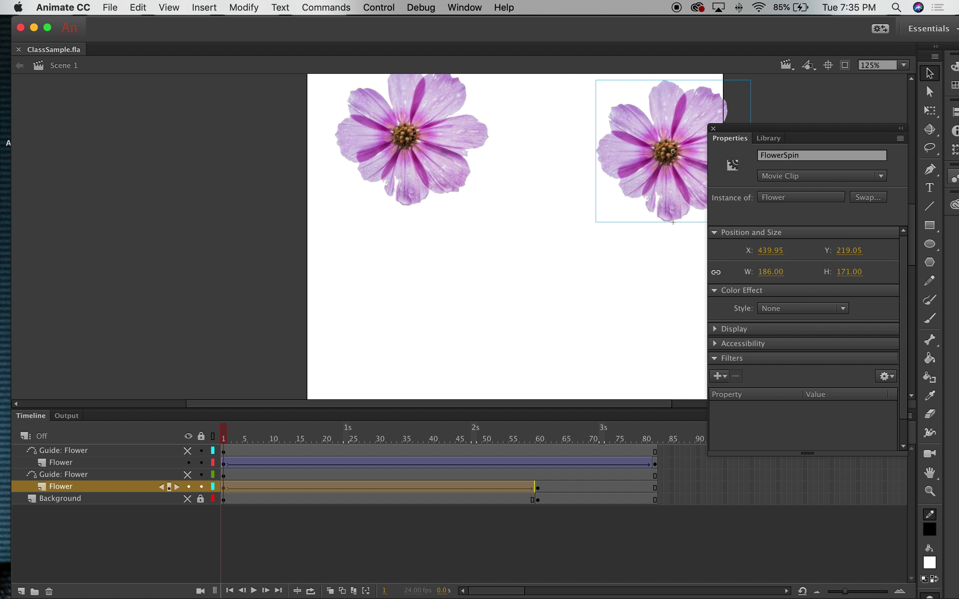
# - Place an instance of Symbol 1 from the library in the middle of the stage and convert it to a new Movie Clip symbol
pyautogui.click(770, 138)
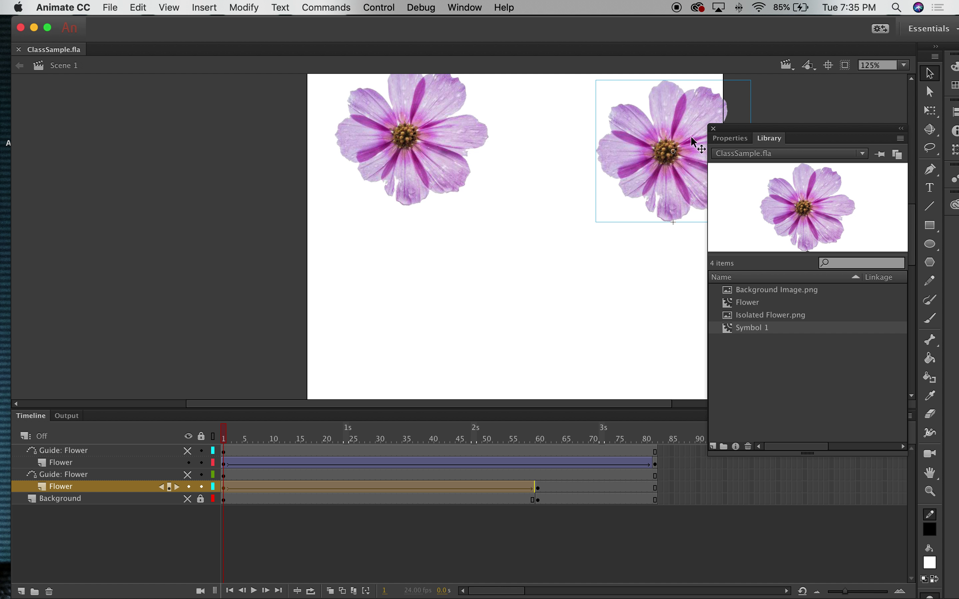
pyautogui.moveTo(759, 332); pyautogui.dragTo(512, 292)
pyautogui.click(473, 178)
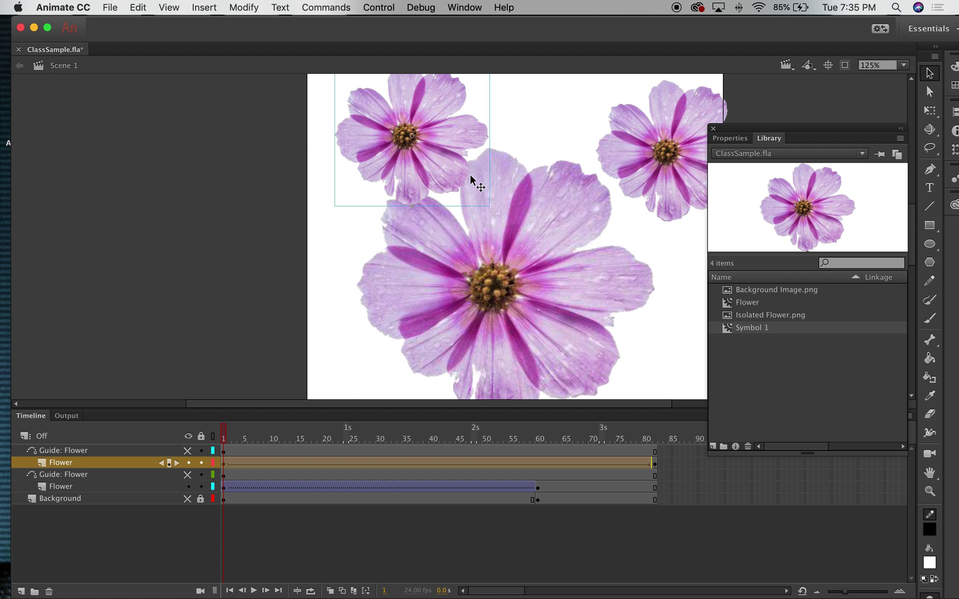
pyautogui.click(544, 234)
pyautogui.rightClick(554, 233)
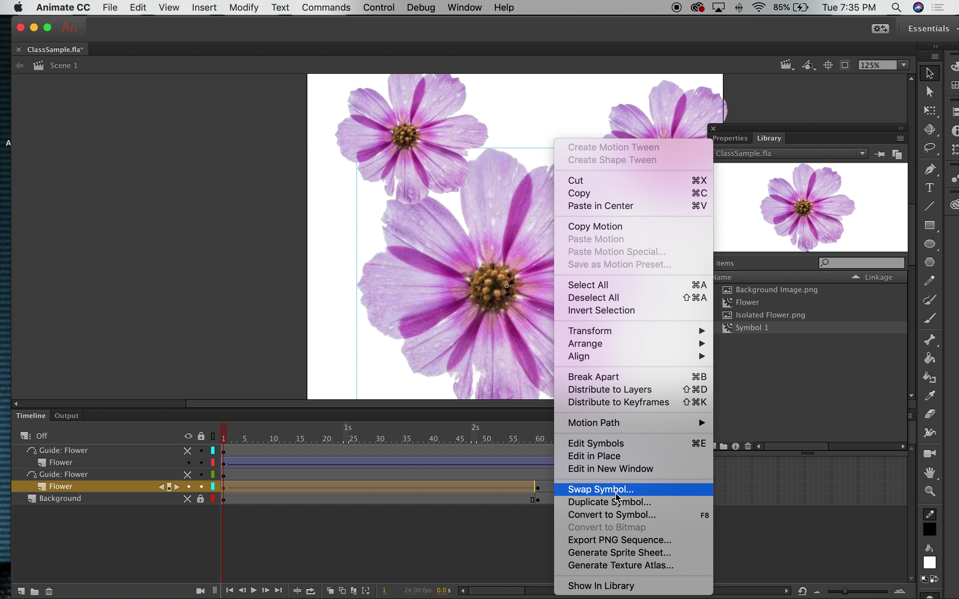
pyautogui.click(614, 515)
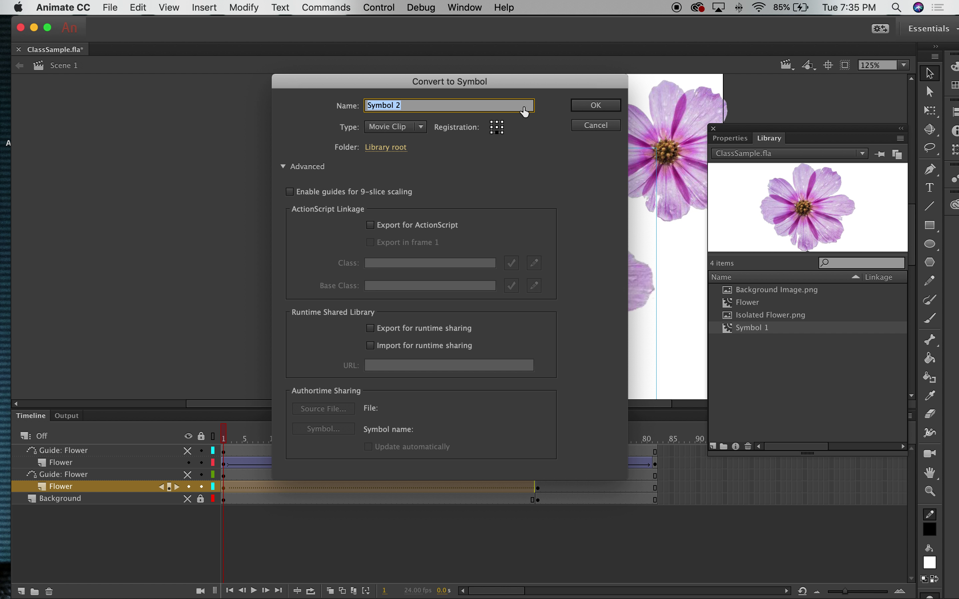
pyautogui.click(595, 104)
# - Look inside the newly converted movie clip, return to Scene 1, and delete its large flower instance from the stage
pyautogui.doubleClick(517, 205)
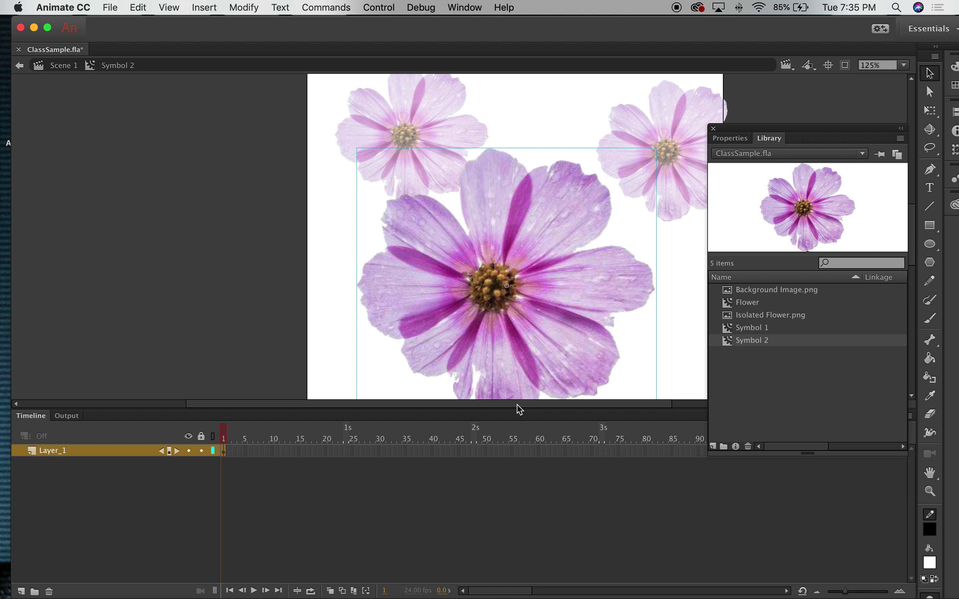
pyautogui.click(39, 67)
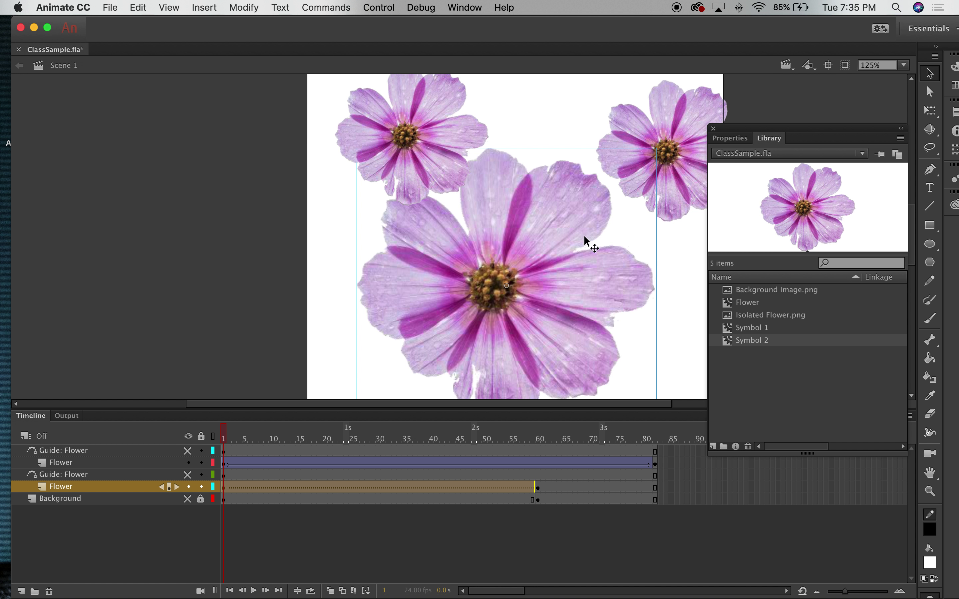
pyautogui.press('Delete')
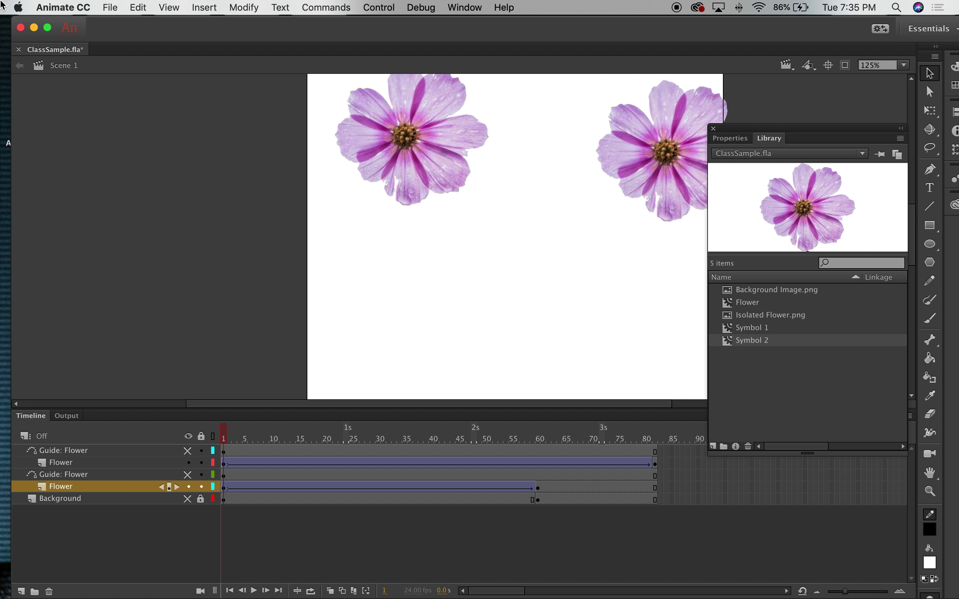
# - Review the Spin animation inside the left and right flower instances, and return to Scene 1 with nothing selected
pyautogui.doubleClick(392, 132)
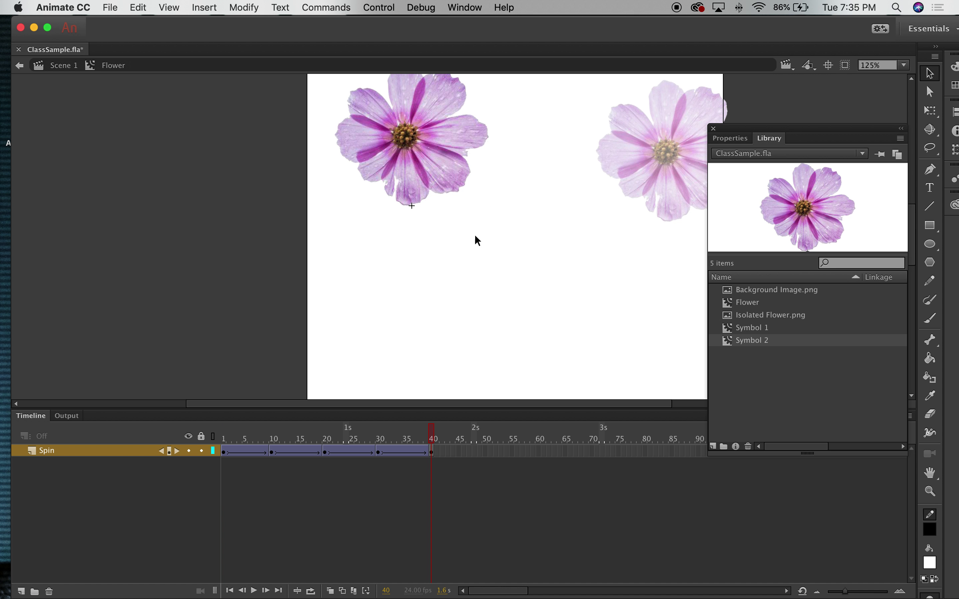
pyautogui.press('Return')
pyautogui.click(258, 432)
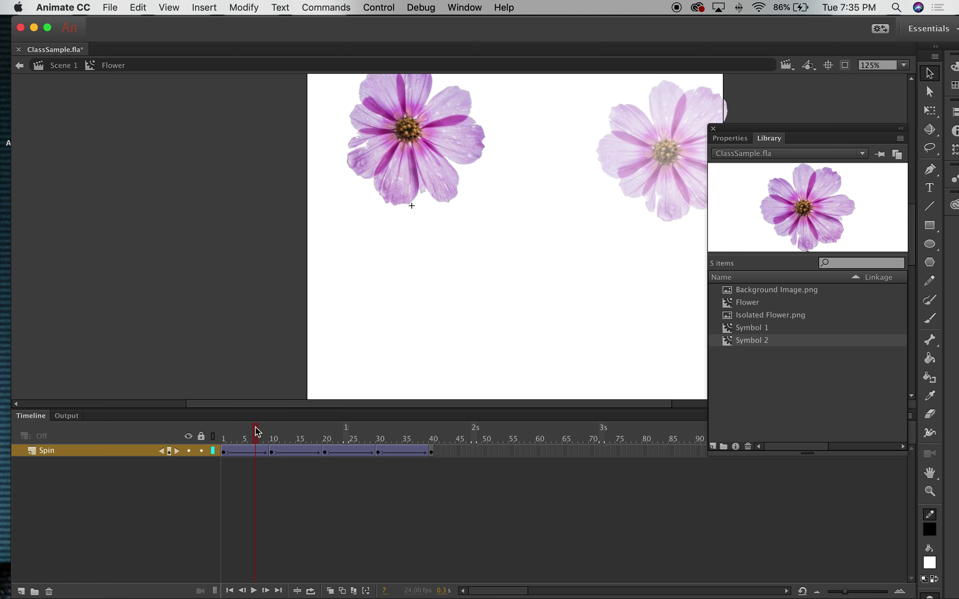
pyautogui.click(21, 66)
pyautogui.doubleClick(664, 122)
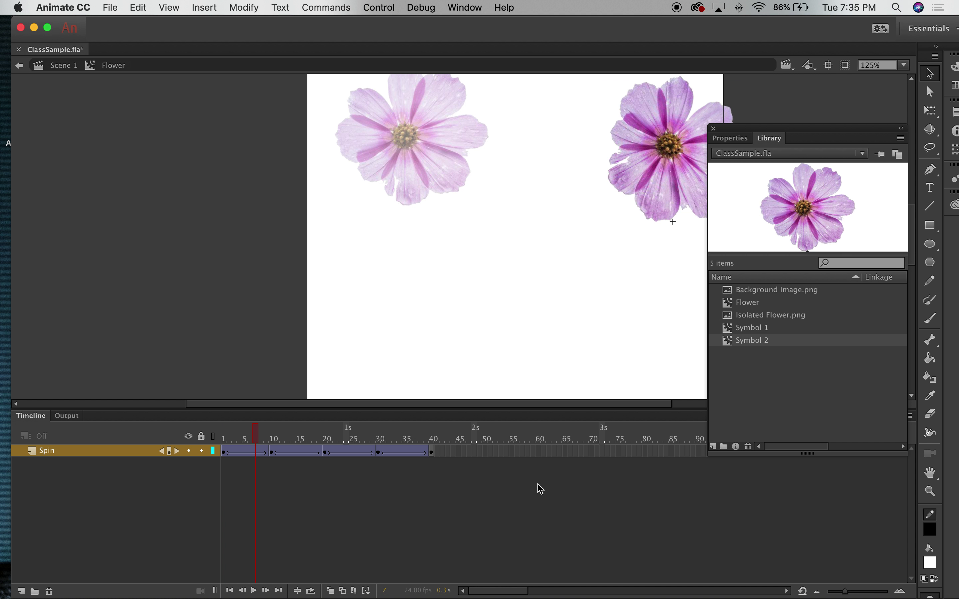
pyautogui.moveTo(265, 445); pyautogui.dragTo(183, 443)
pyautogui.click(19, 66)
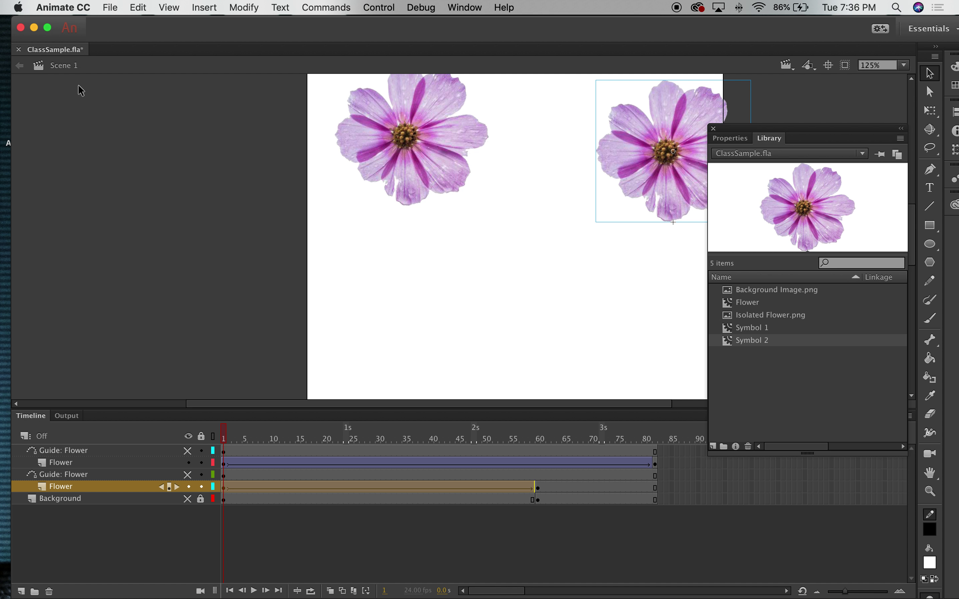
pyautogui.click(110, 138)
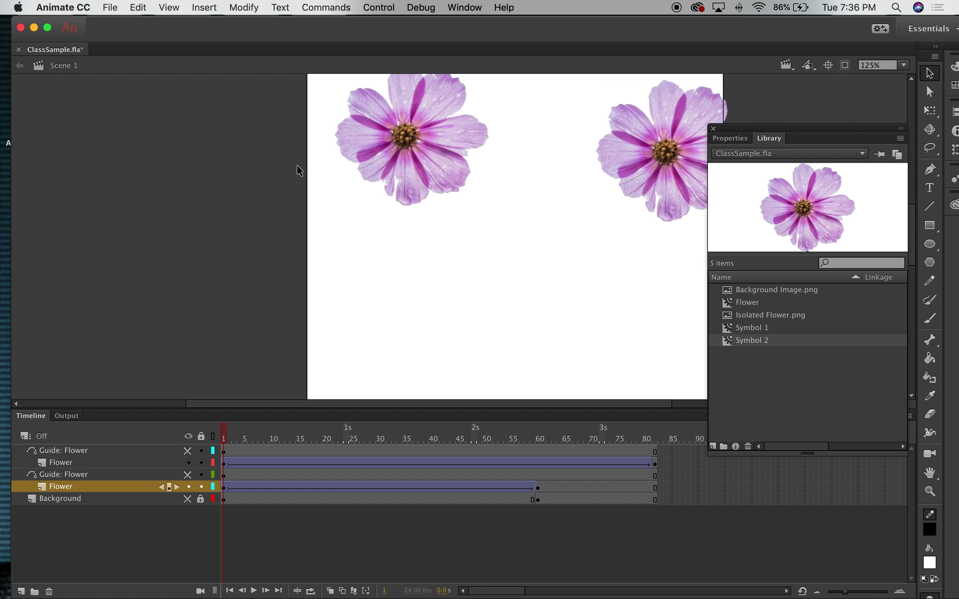
# - Clear the Animate window and floating Library panel off the desktop and preview FlowerSpinning.swf again, closing the player when done
pyautogui.click(35, 28)
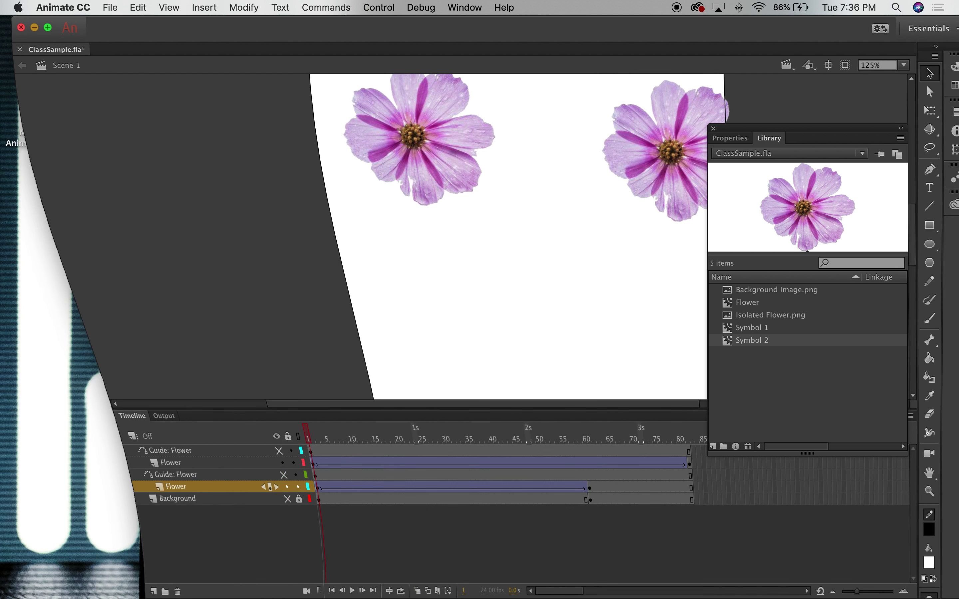
pyautogui.click(713, 128)
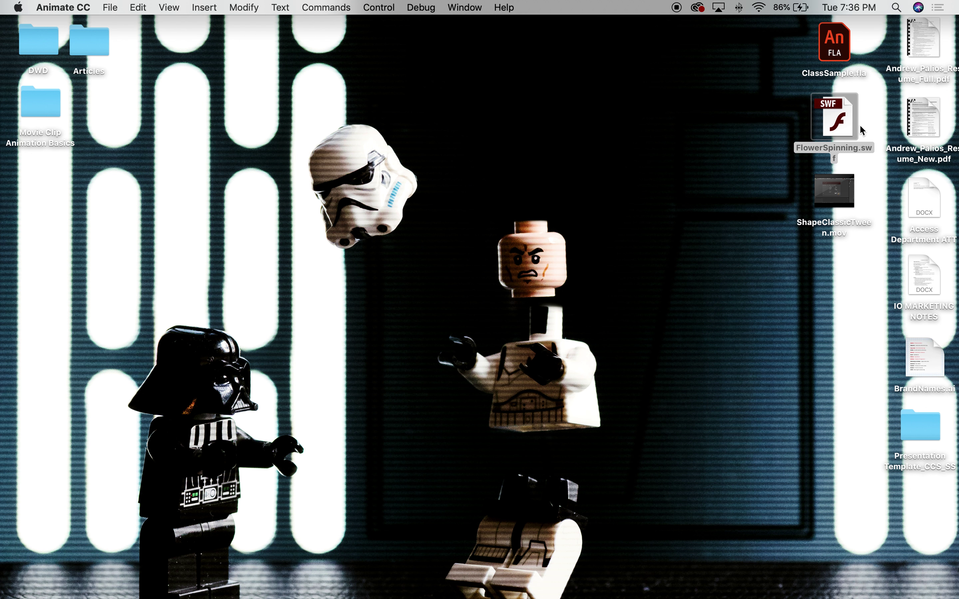
pyautogui.doubleClick(844, 126)
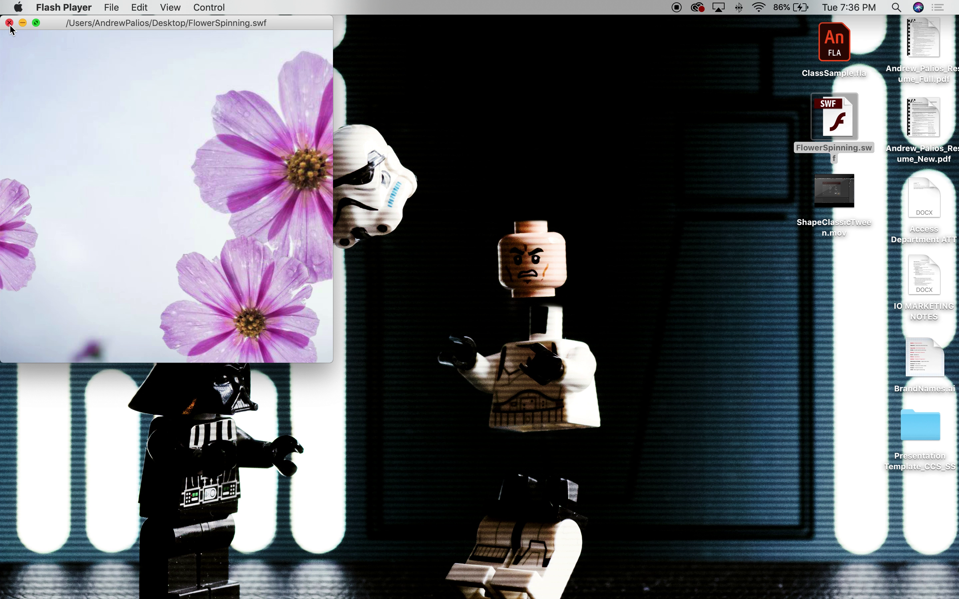
pyautogui.press('super+w')
# - Bring back the ClassSample.fla window, make the Background layer visible, and play the Scene 1 animation
pyautogui.moveTo(791, 594)
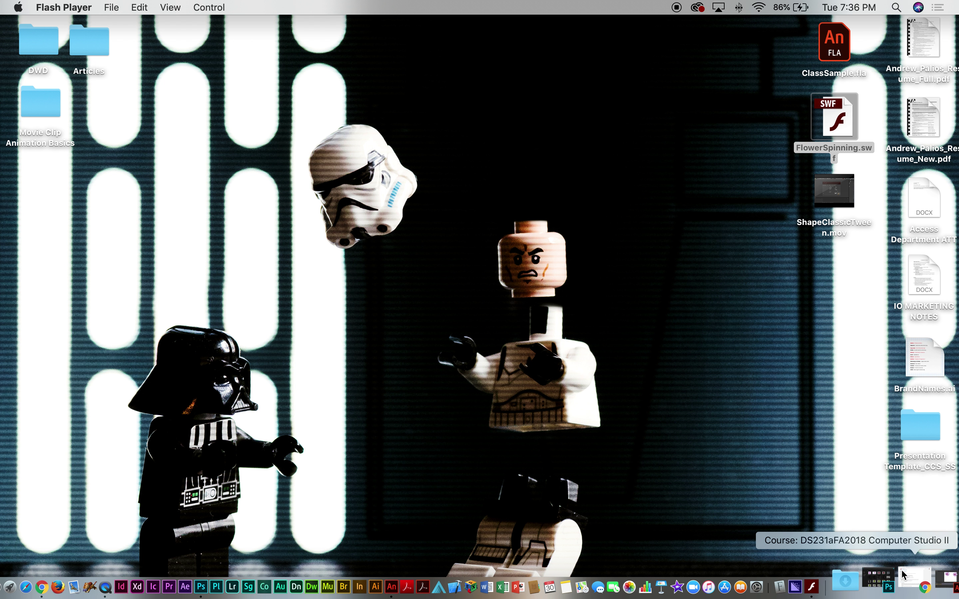
pyautogui.click(917, 571)
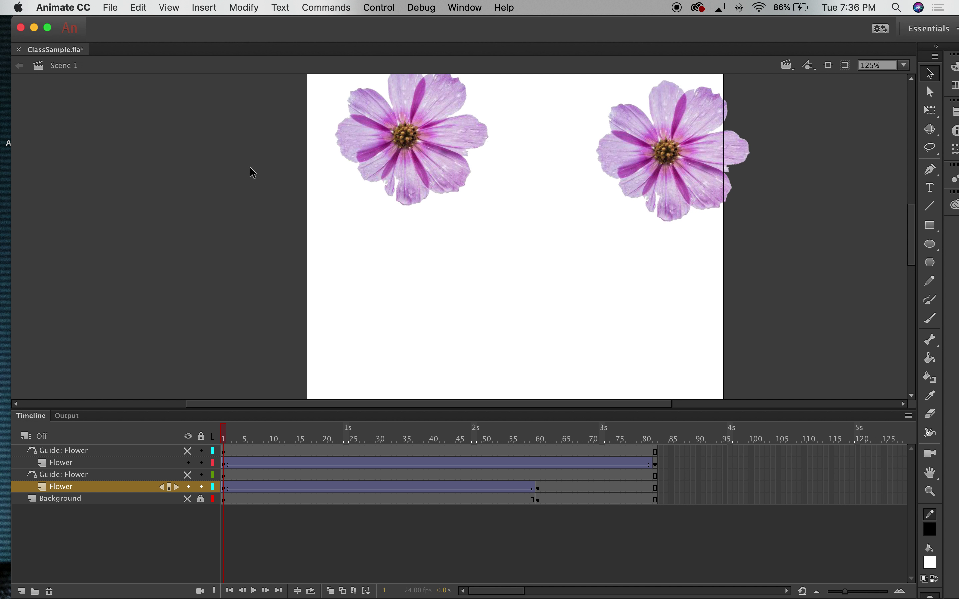
pyautogui.click(187, 499)
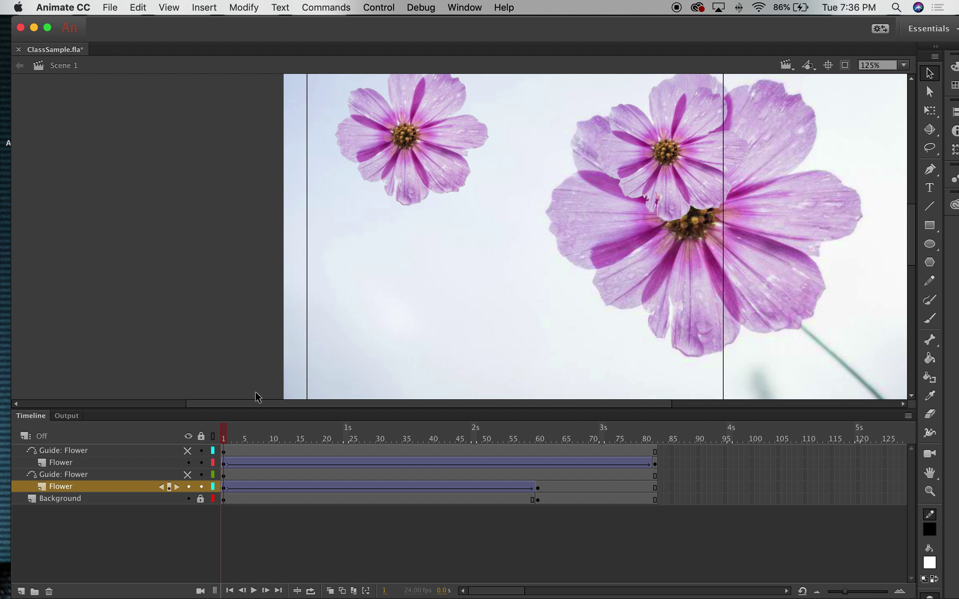
pyautogui.press('Return')
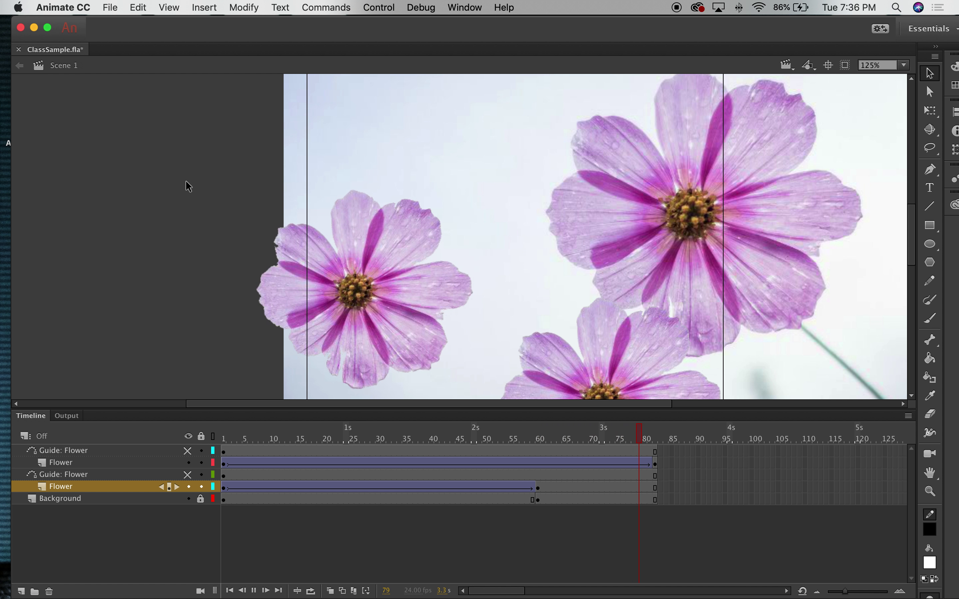
# - Open the left flower's symbol from the last frame of Scene 1 and play its nested Spin timeline
pyautogui.click(339, 305)
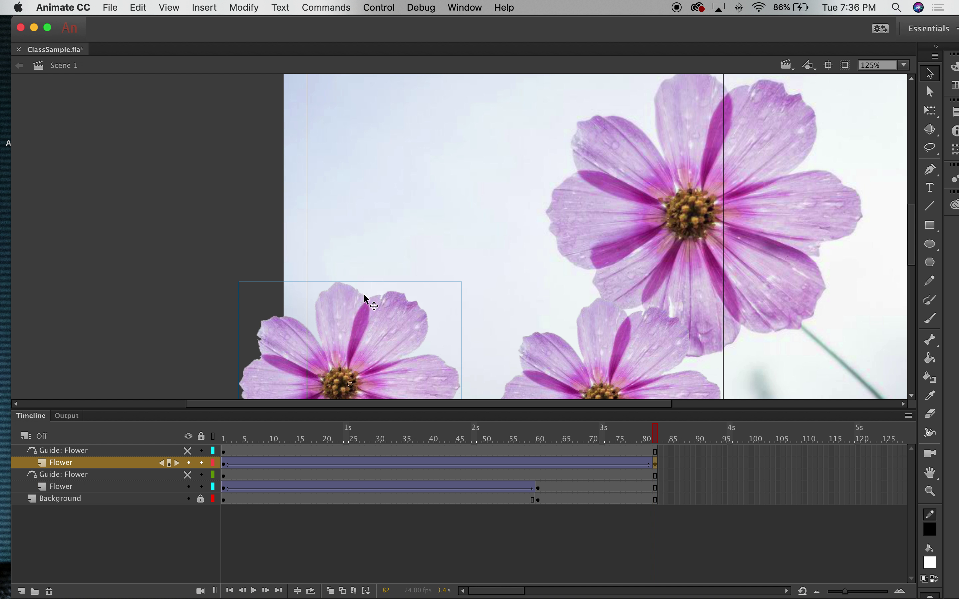
pyautogui.doubleClick(315, 308)
pyautogui.press('Return')
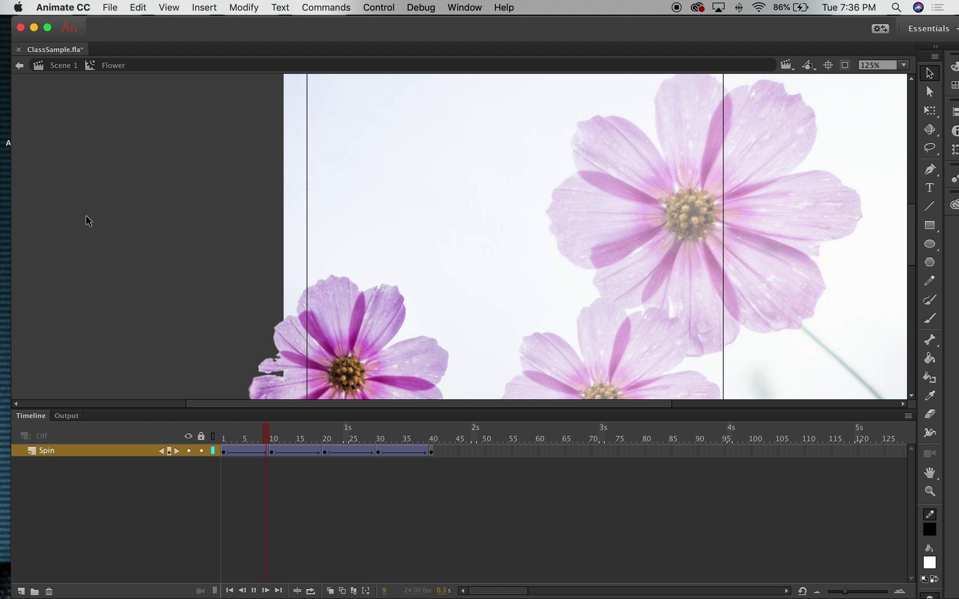